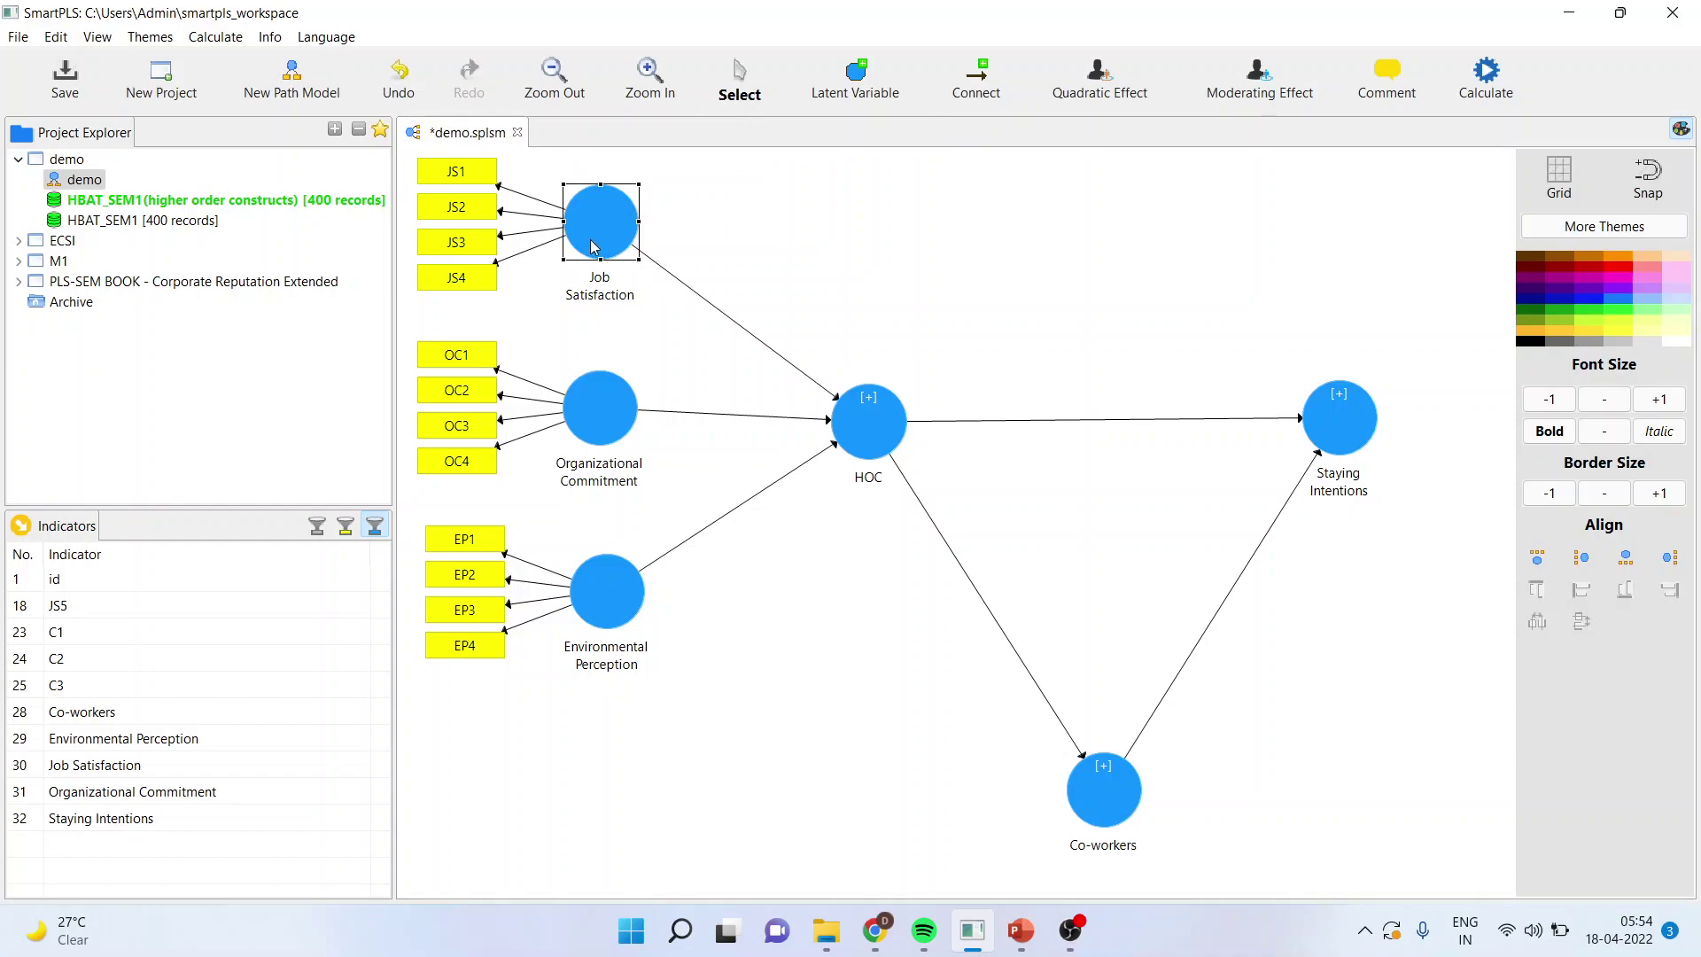
Step: Inspect the Organizational Commitment, Environmental Perception and HOC constructs on the path model
{"action": "left_click", "coordinate": [612, 397]}
{"action": "left_click", "coordinate": [613, 571]}
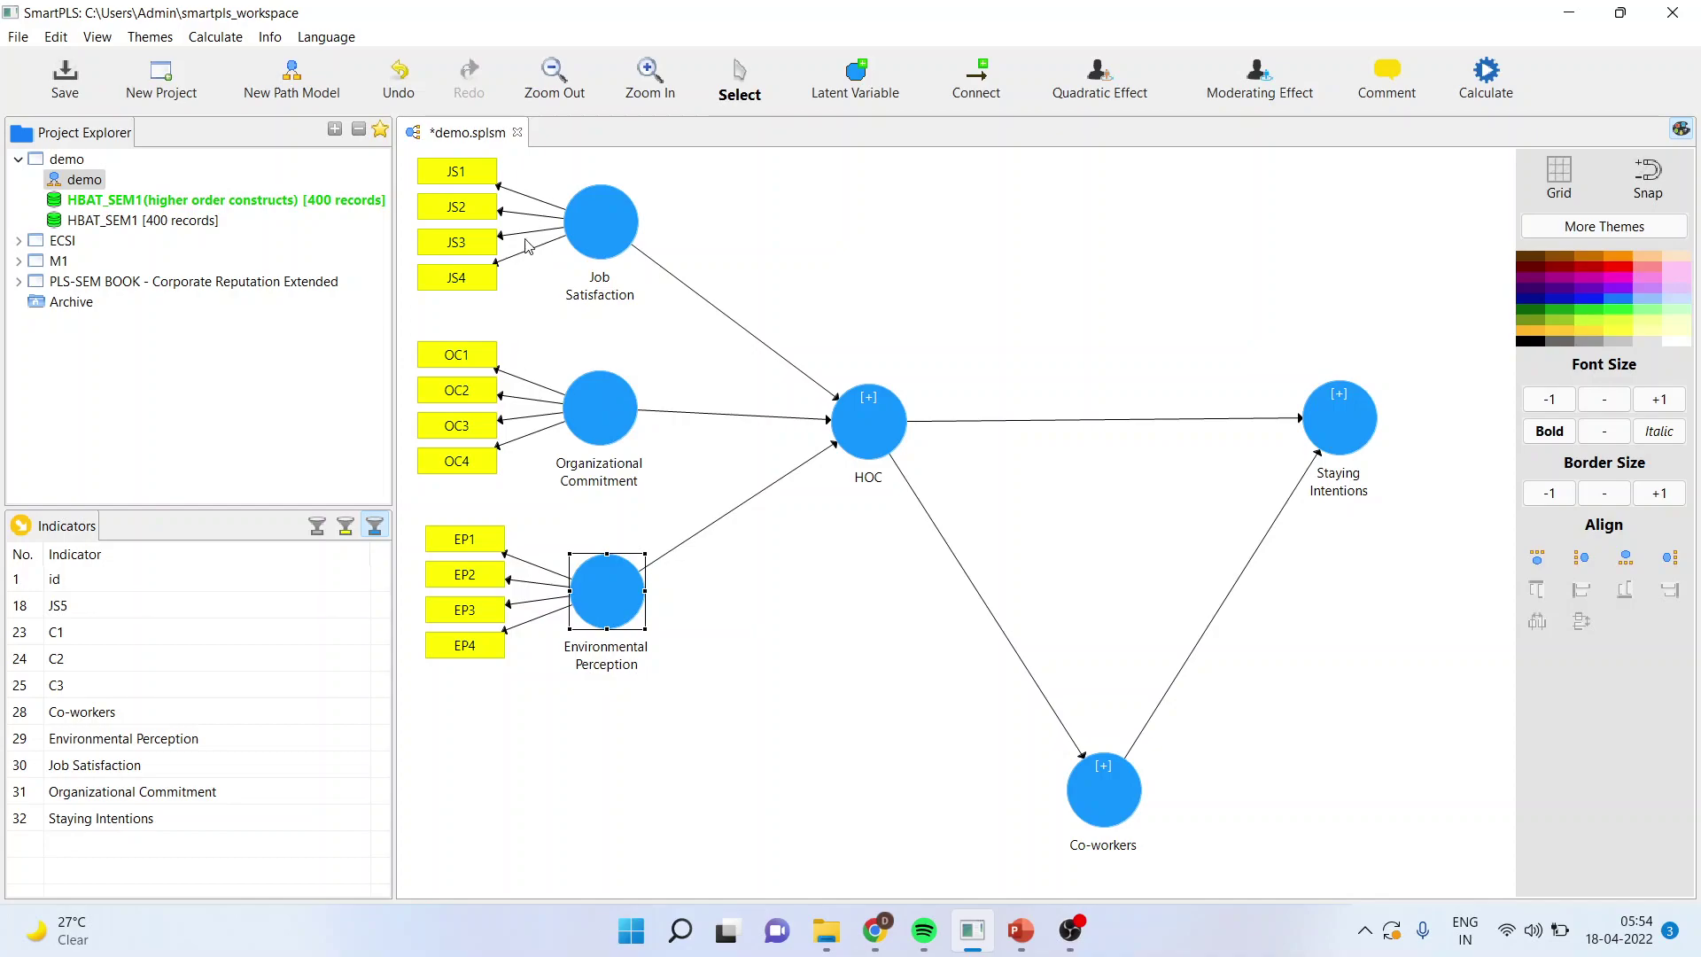
{"action": "left_click", "coordinate": [888, 434]}
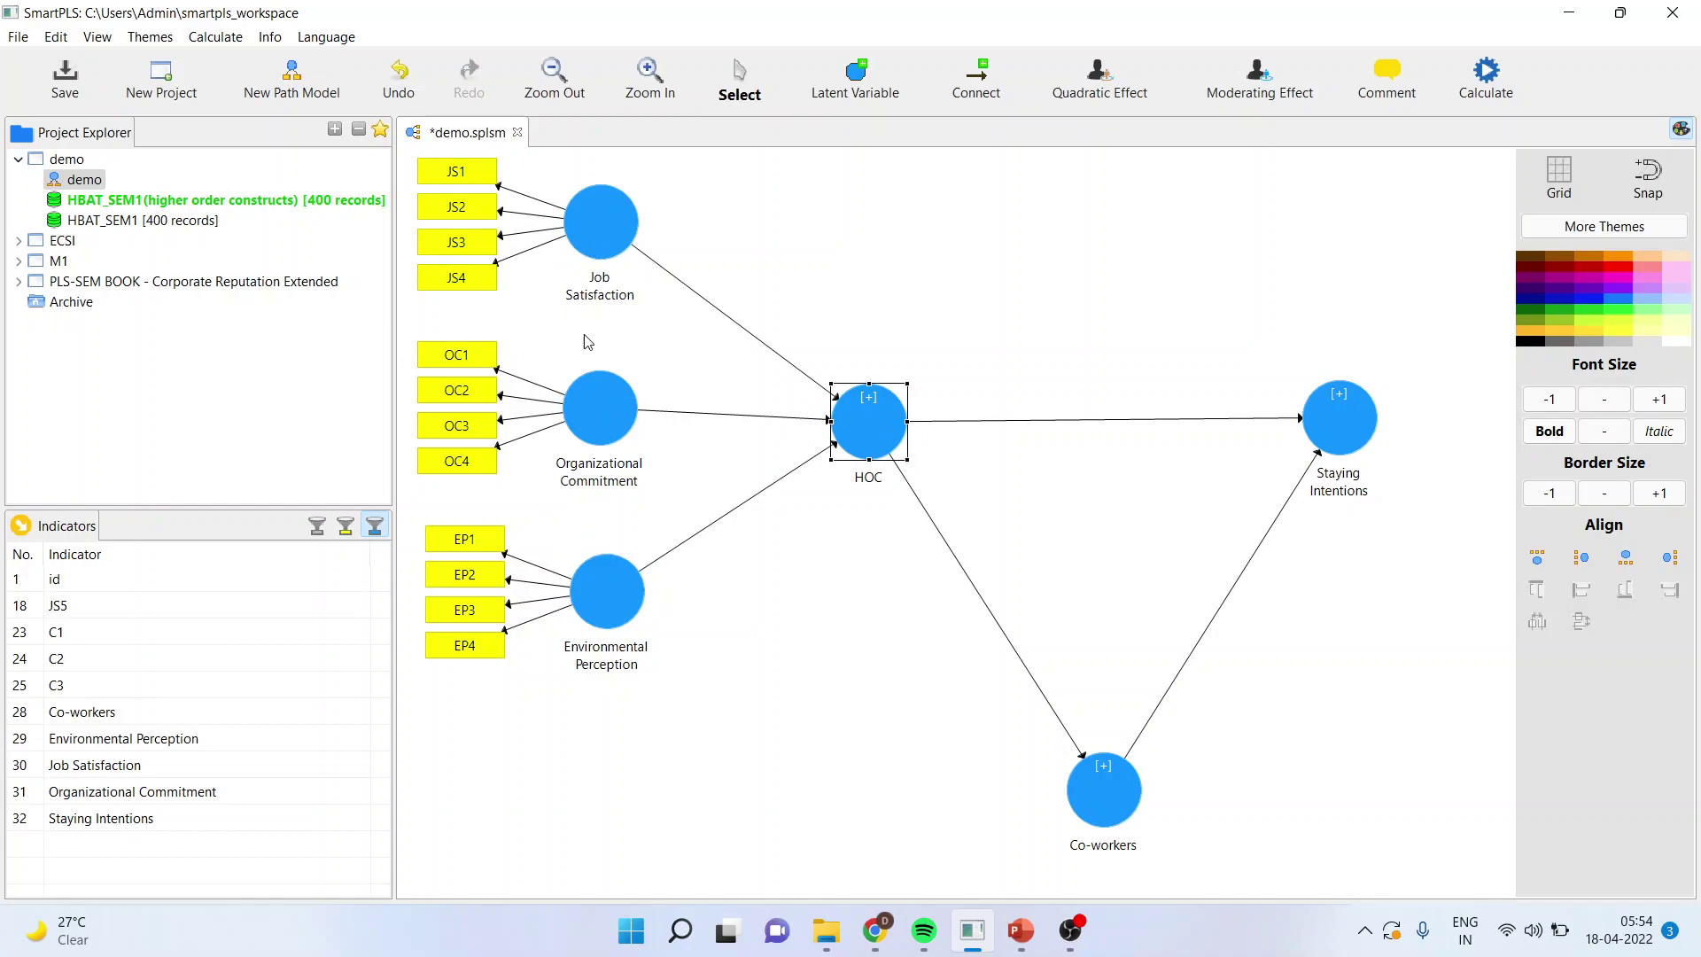
{"action": "left_click", "coordinate": [610, 604]}
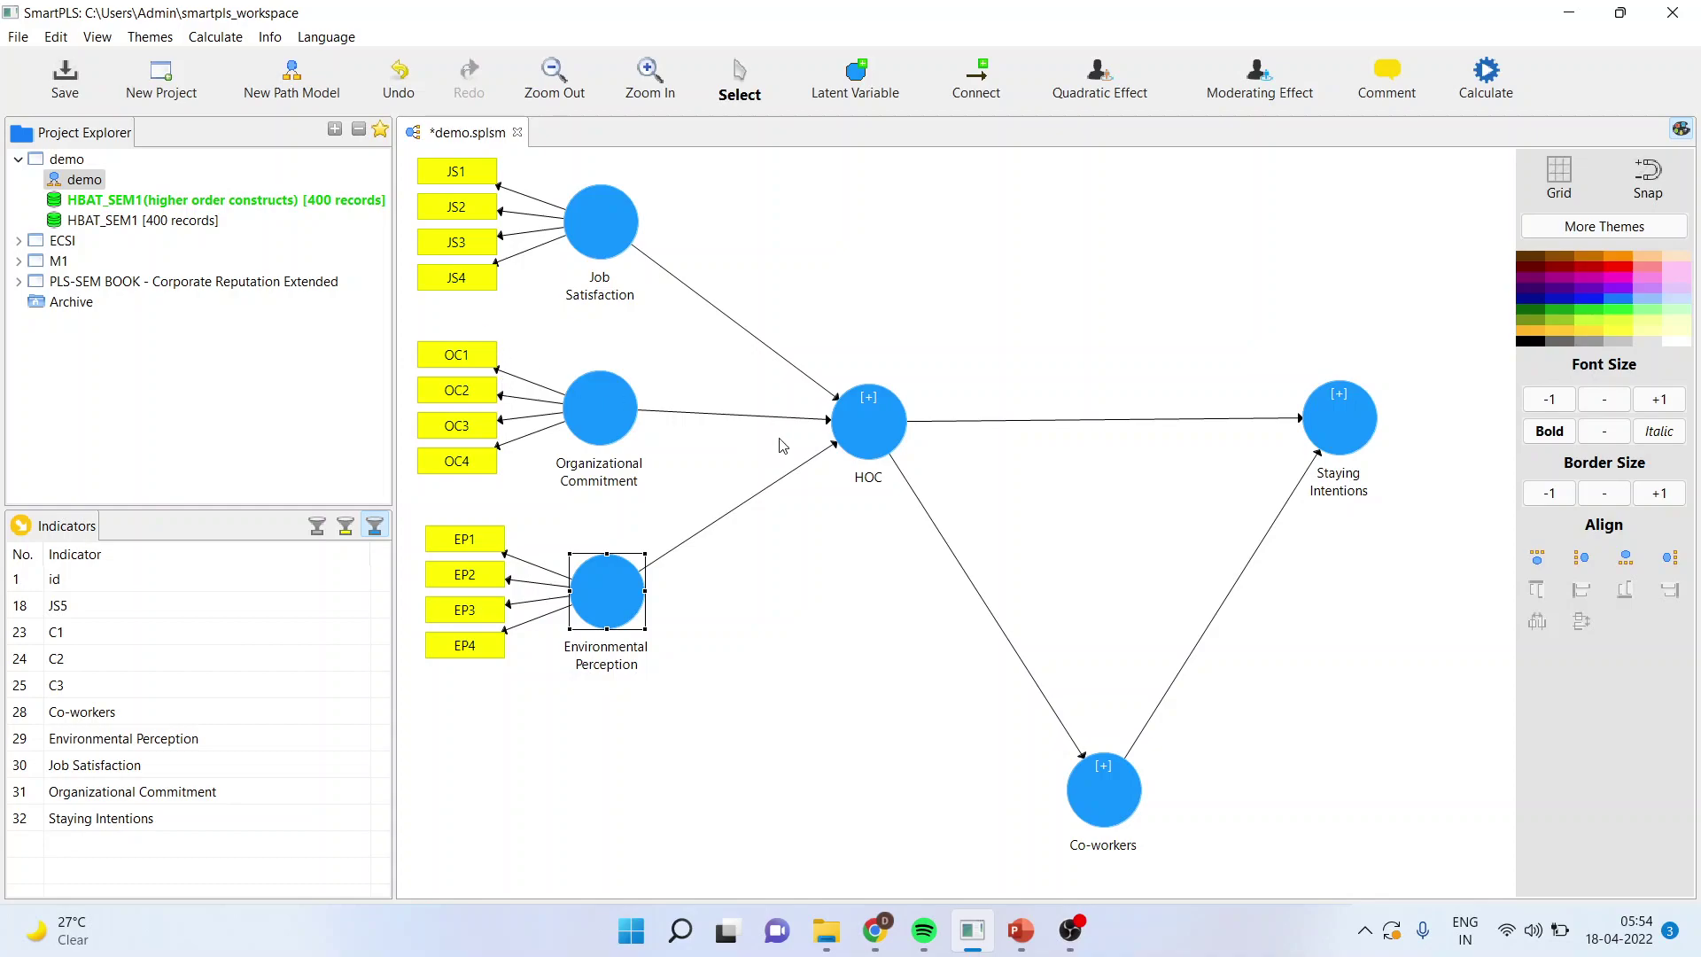
{"action": "left_click", "coordinate": [869, 439]}
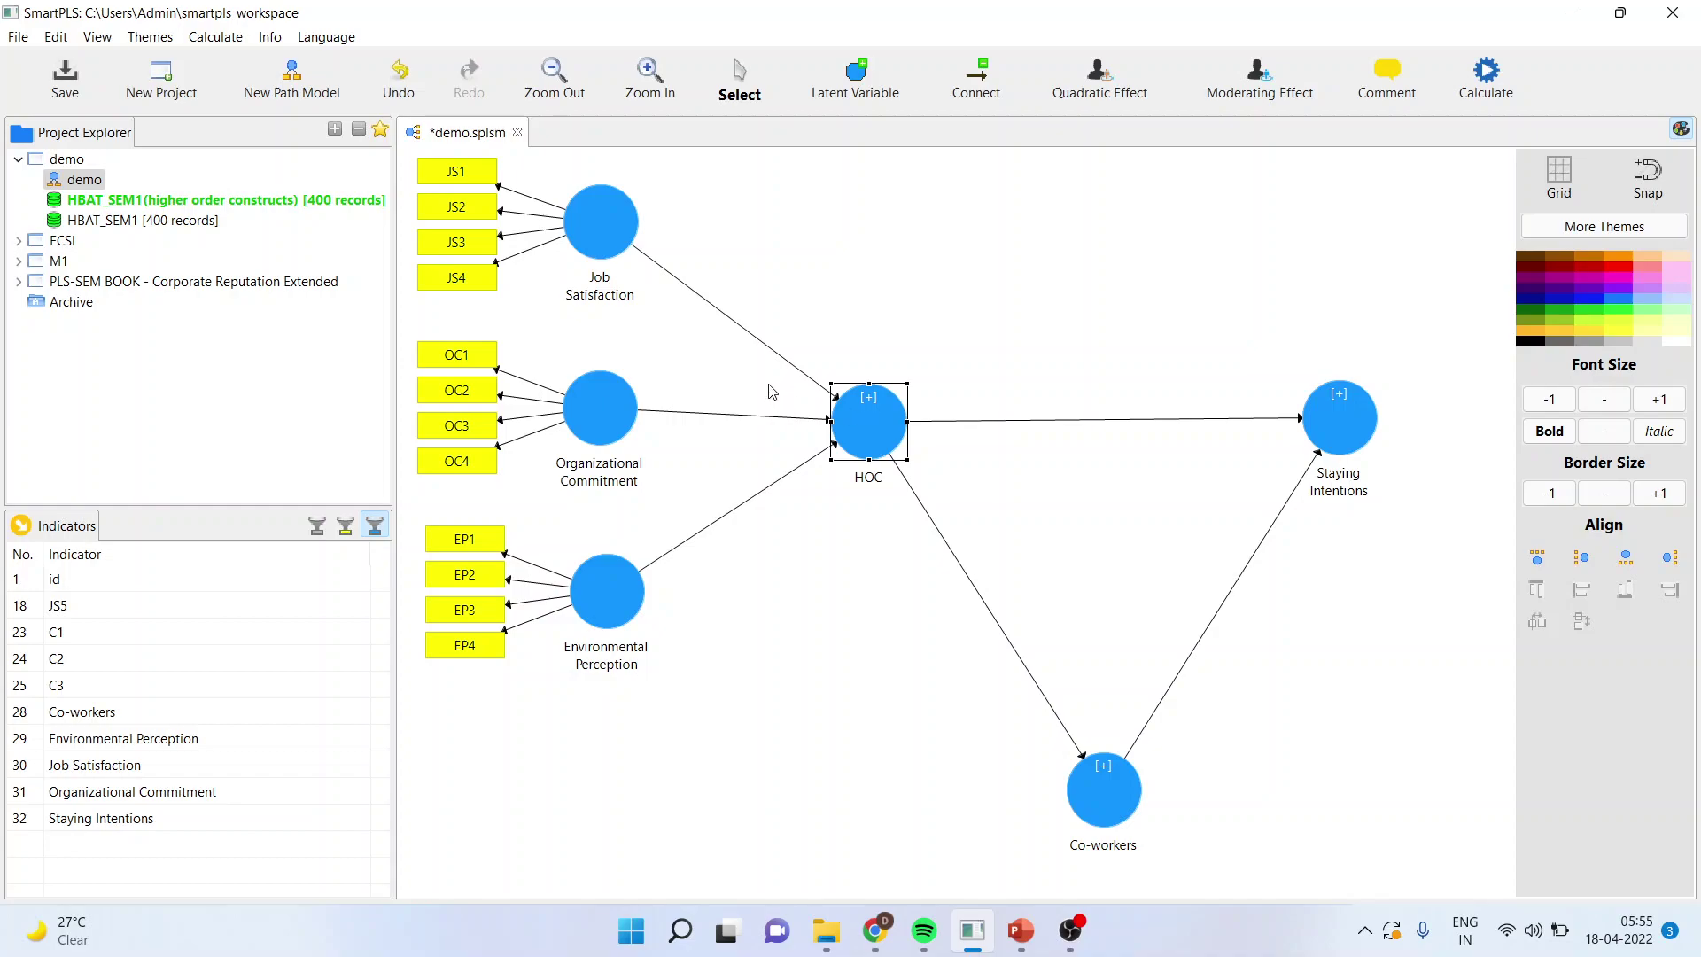
Step: Review Job Satisfaction, Organizational Commitment, Environmental Perception, Co-workers and Staying Intentions, then bring up the Calculate menu
{"action": "left_click", "coordinate": [606, 232]}
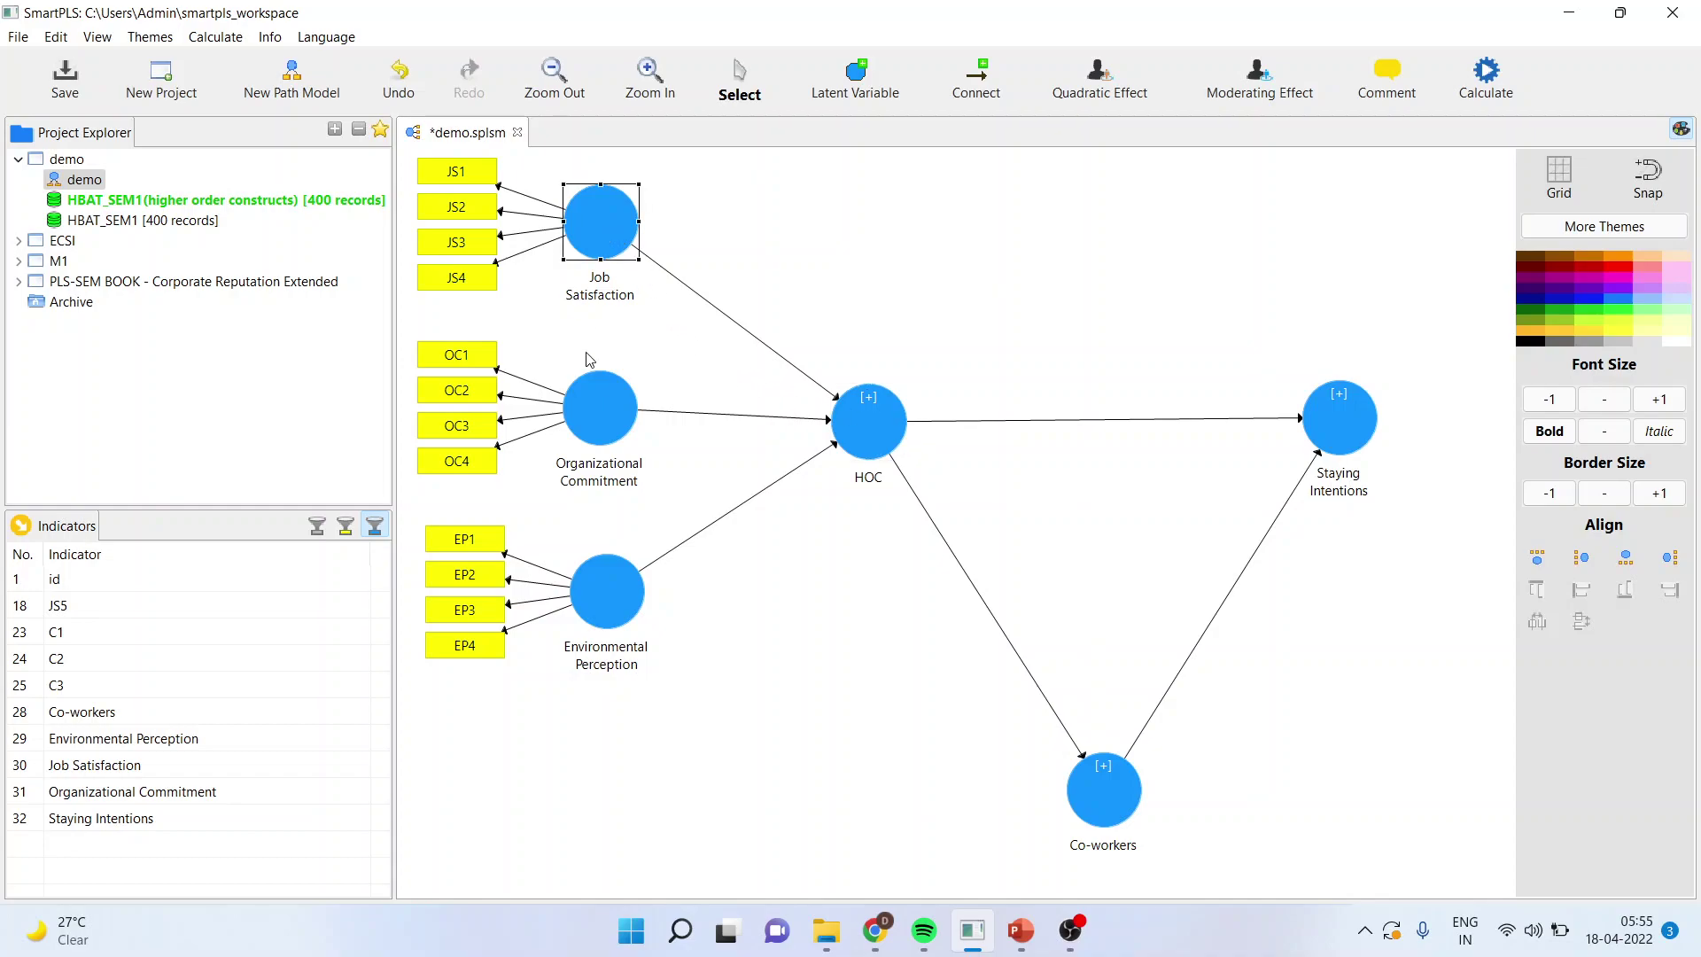
{"action": "left_click", "coordinate": [599, 421]}
{"action": "left_click", "coordinate": [609, 576]}
{"action": "left_click", "coordinate": [1100, 767]}
{"action": "left_click", "coordinate": [1364, 434]}
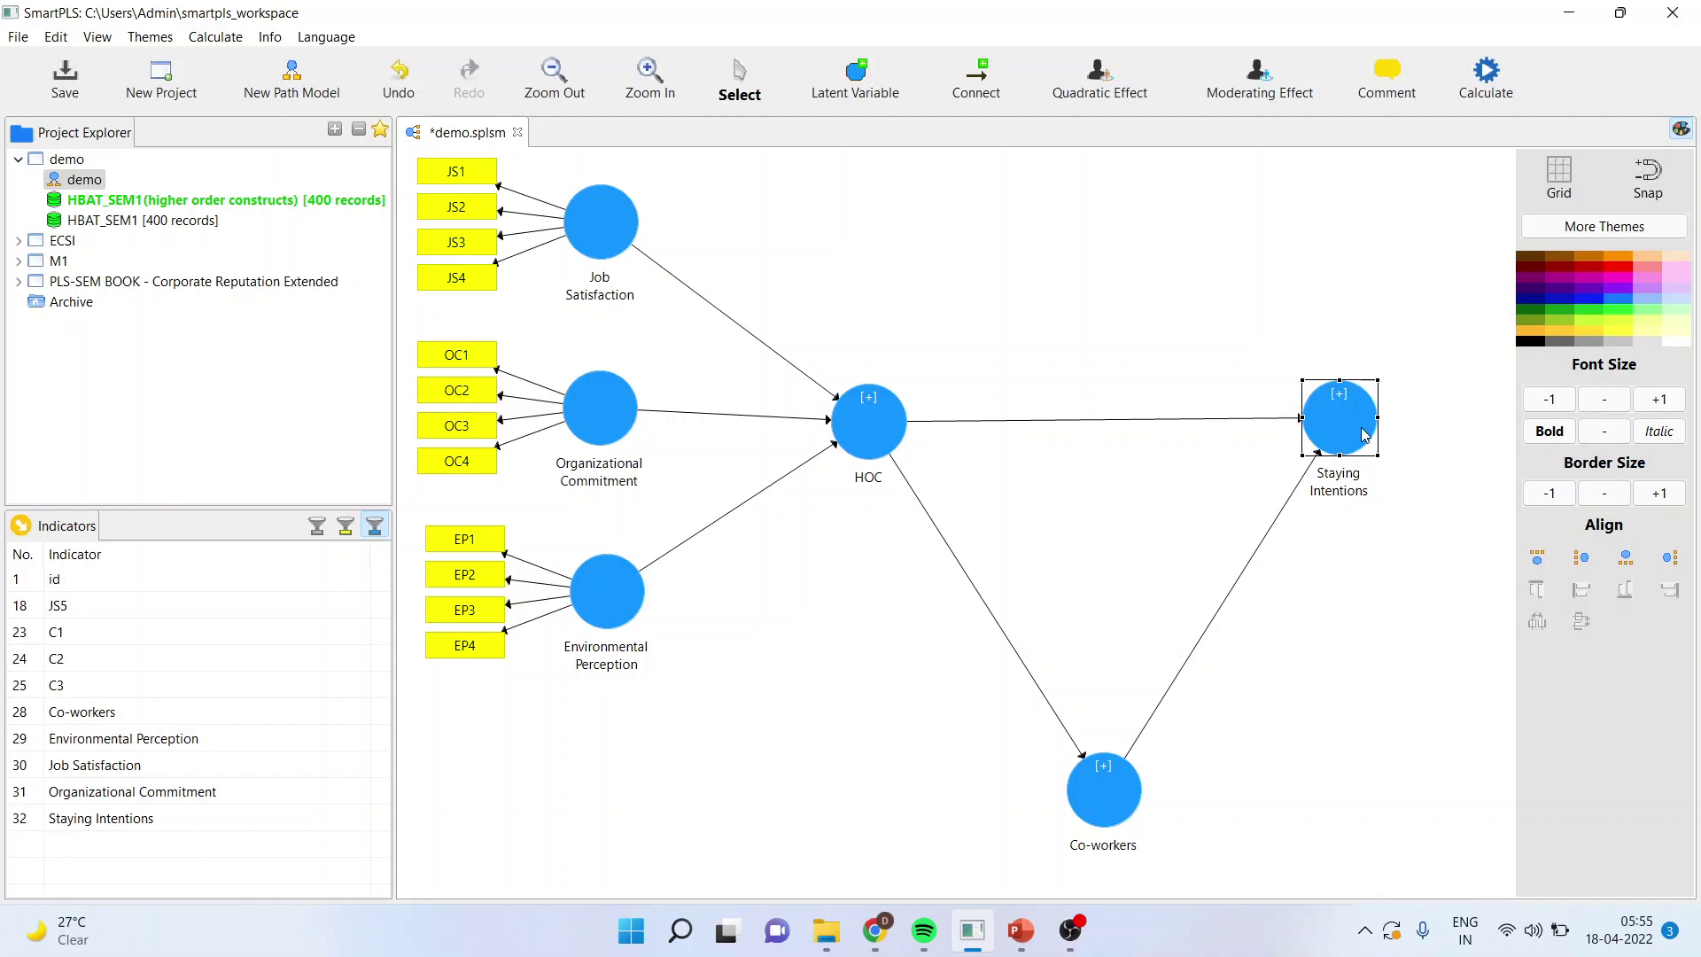
{"action": "left_click", "coordinate": [1108, 810]}
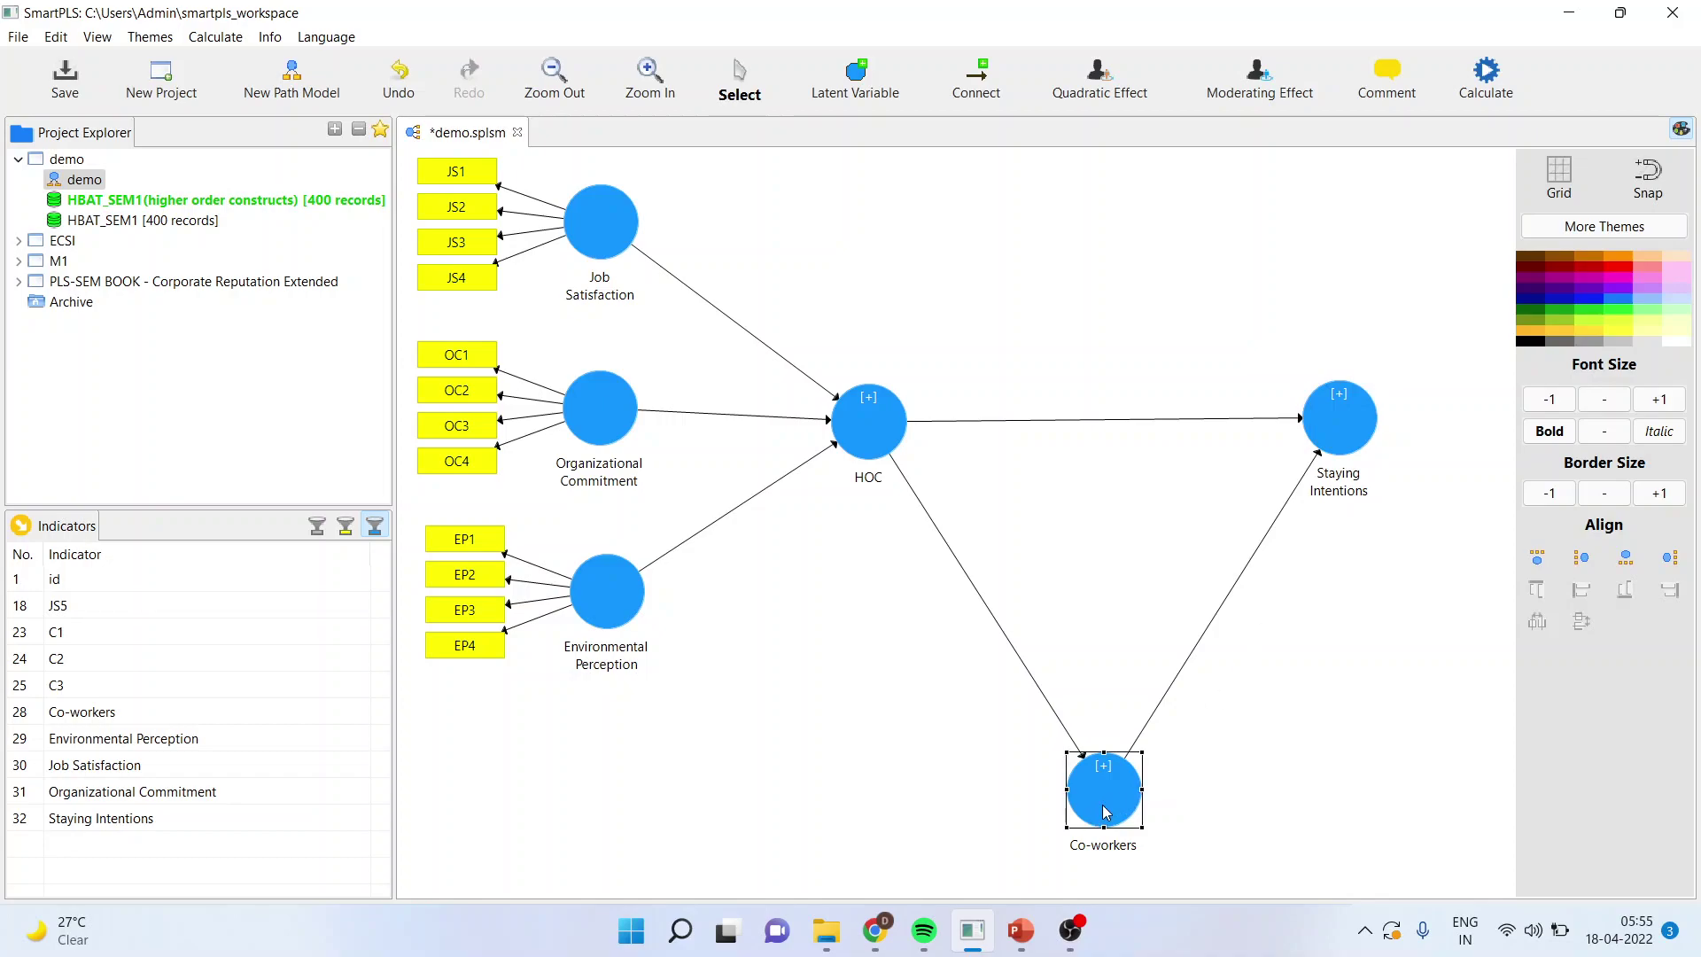
{"action": "left_click", "coordinate": [1501, 94]}
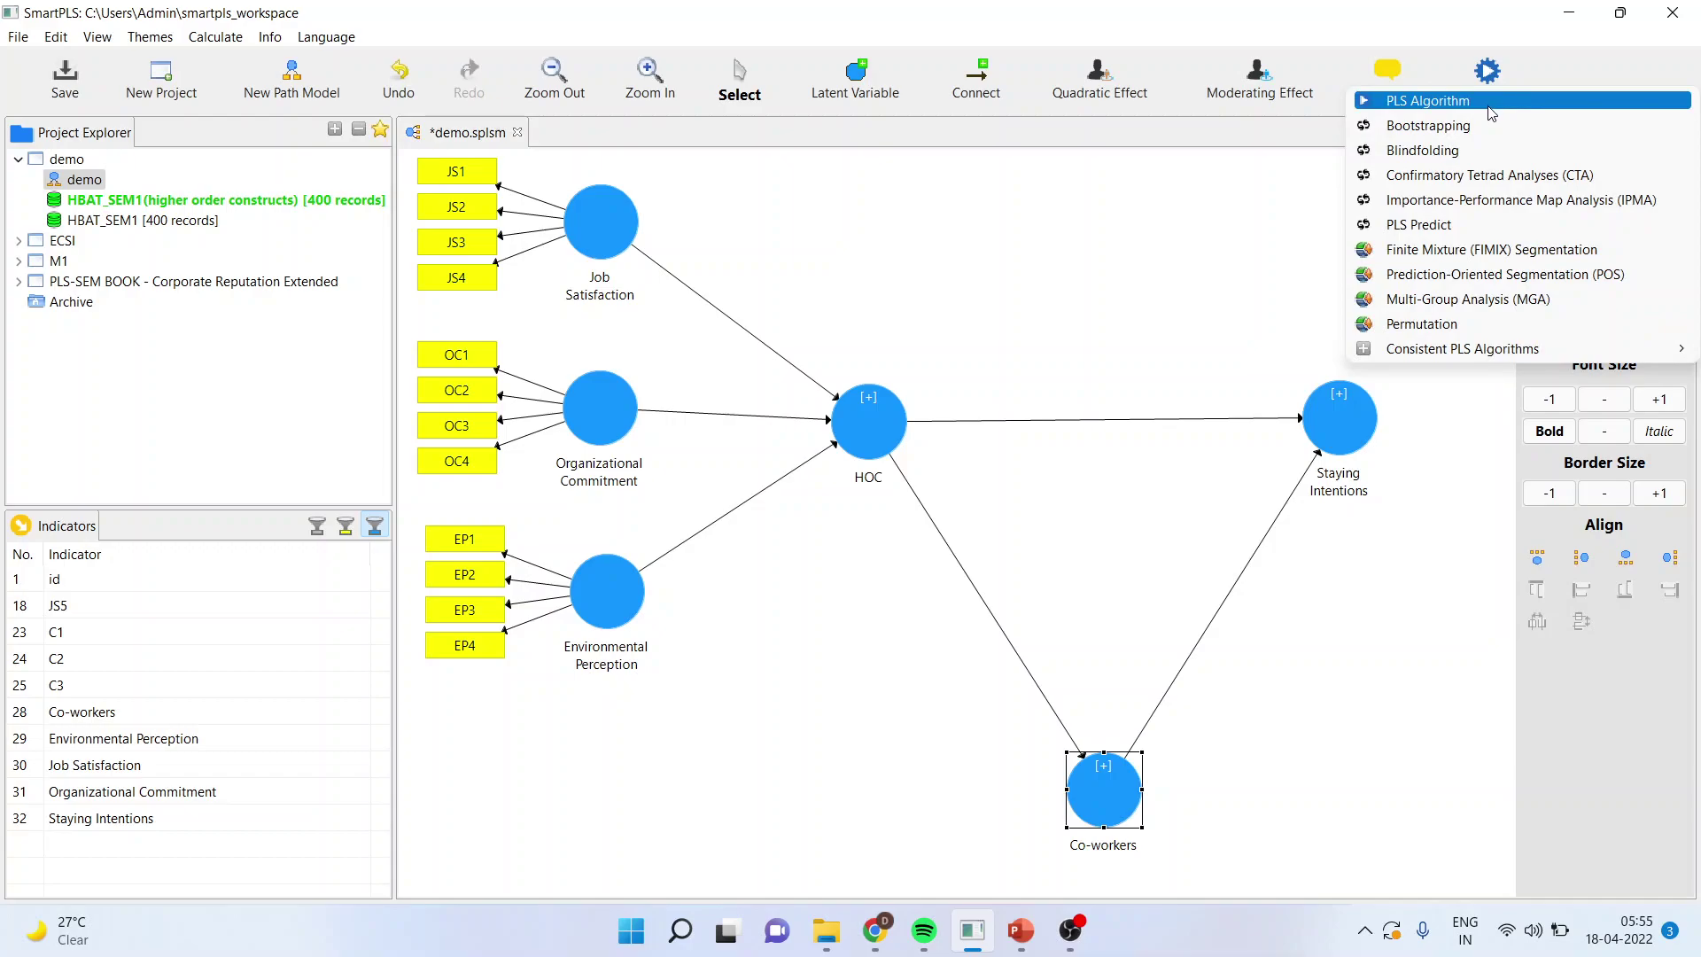
Step: Run the PLS Algorithm, check outer loadings such as EP1, then view Construct Reliability and Validity
{"action": "left_click", "coordinate": [1490, 108]}
{"action": "left_click", "coordinate": [1442, 709]}
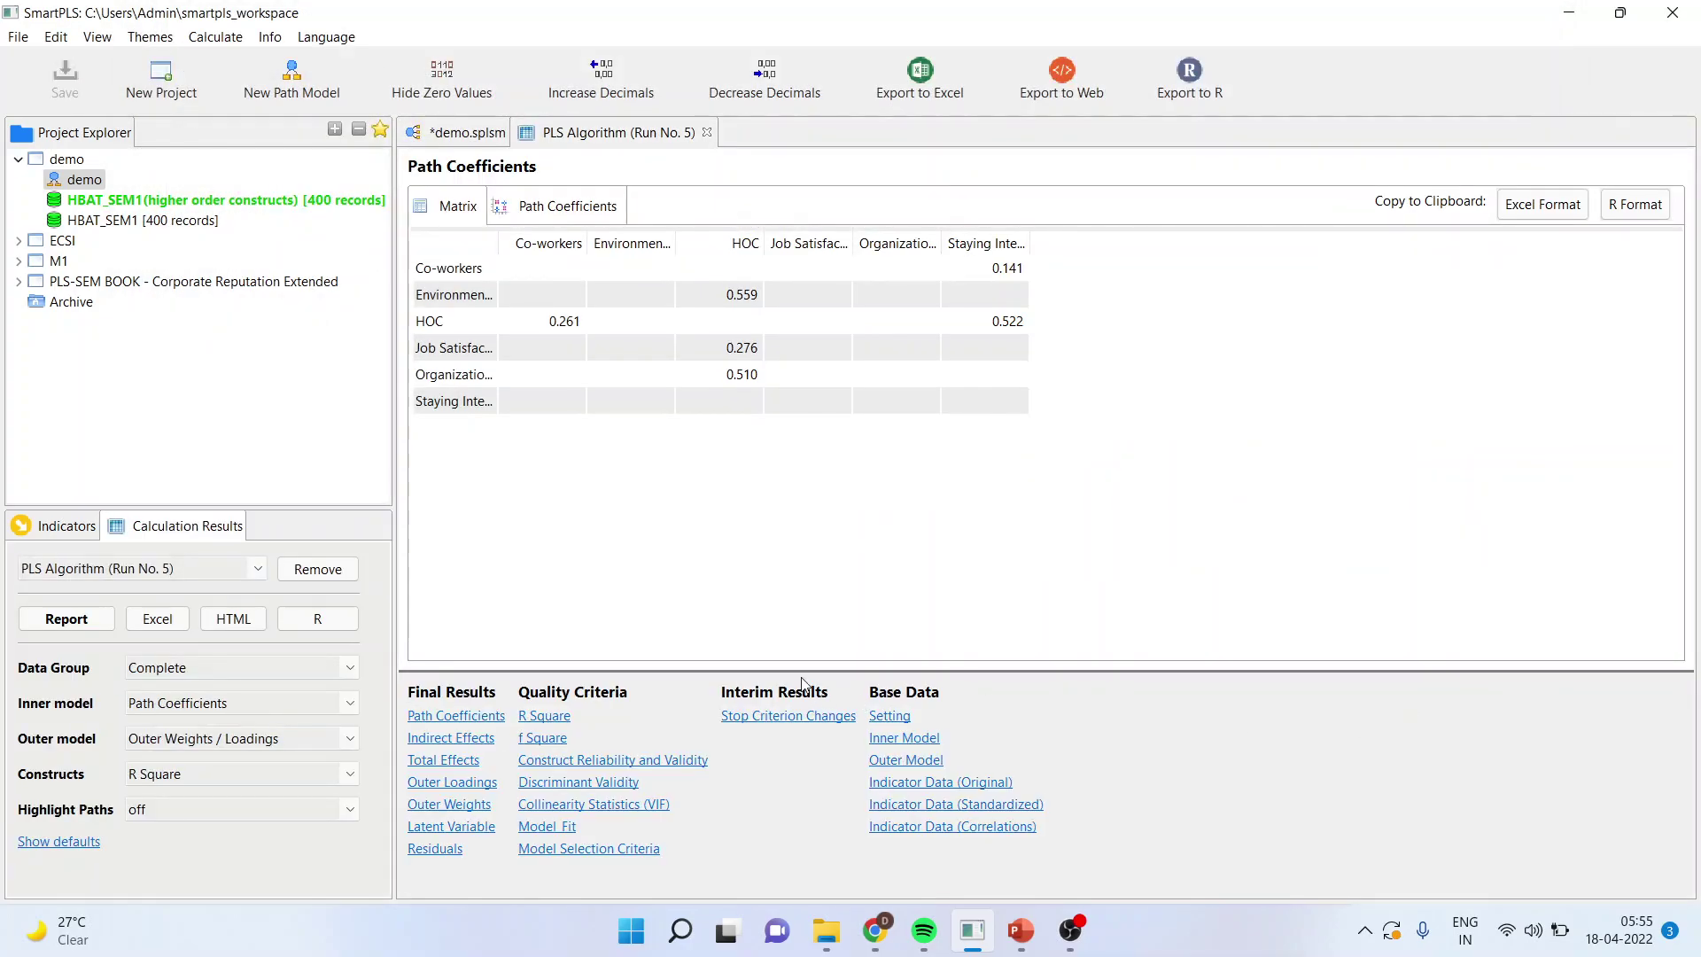
{"action": "left_click", "coordinate": [451, 782]}
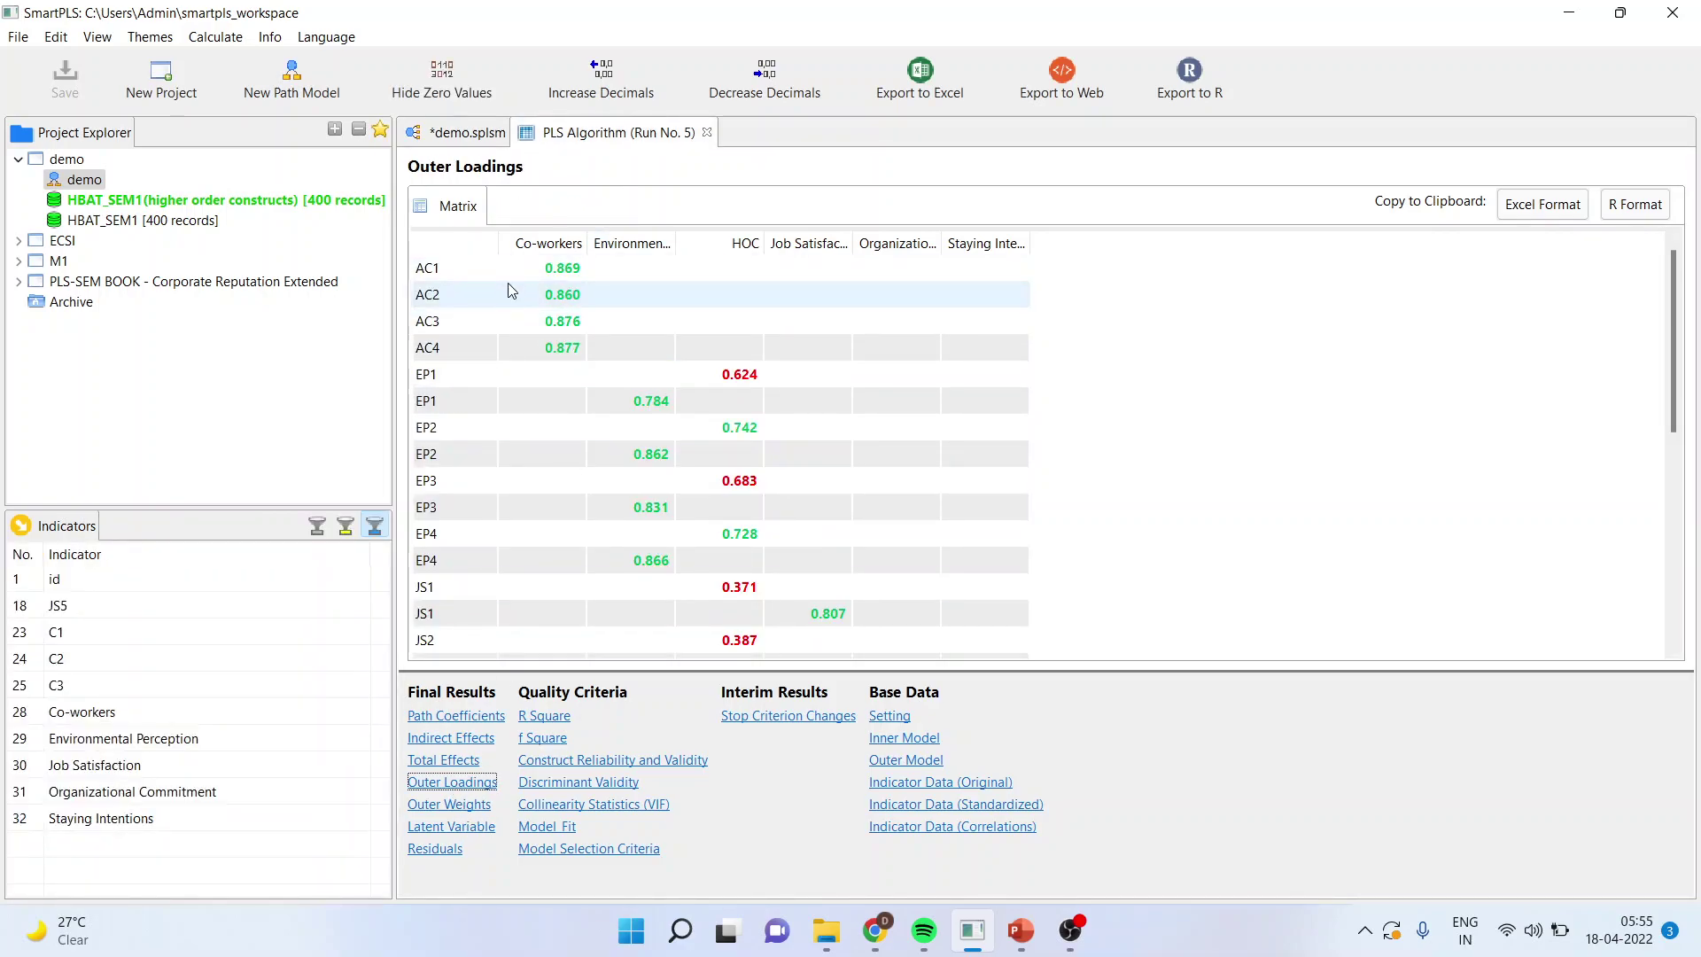
{"action": "left_click", "coordinate": [429, 376]}
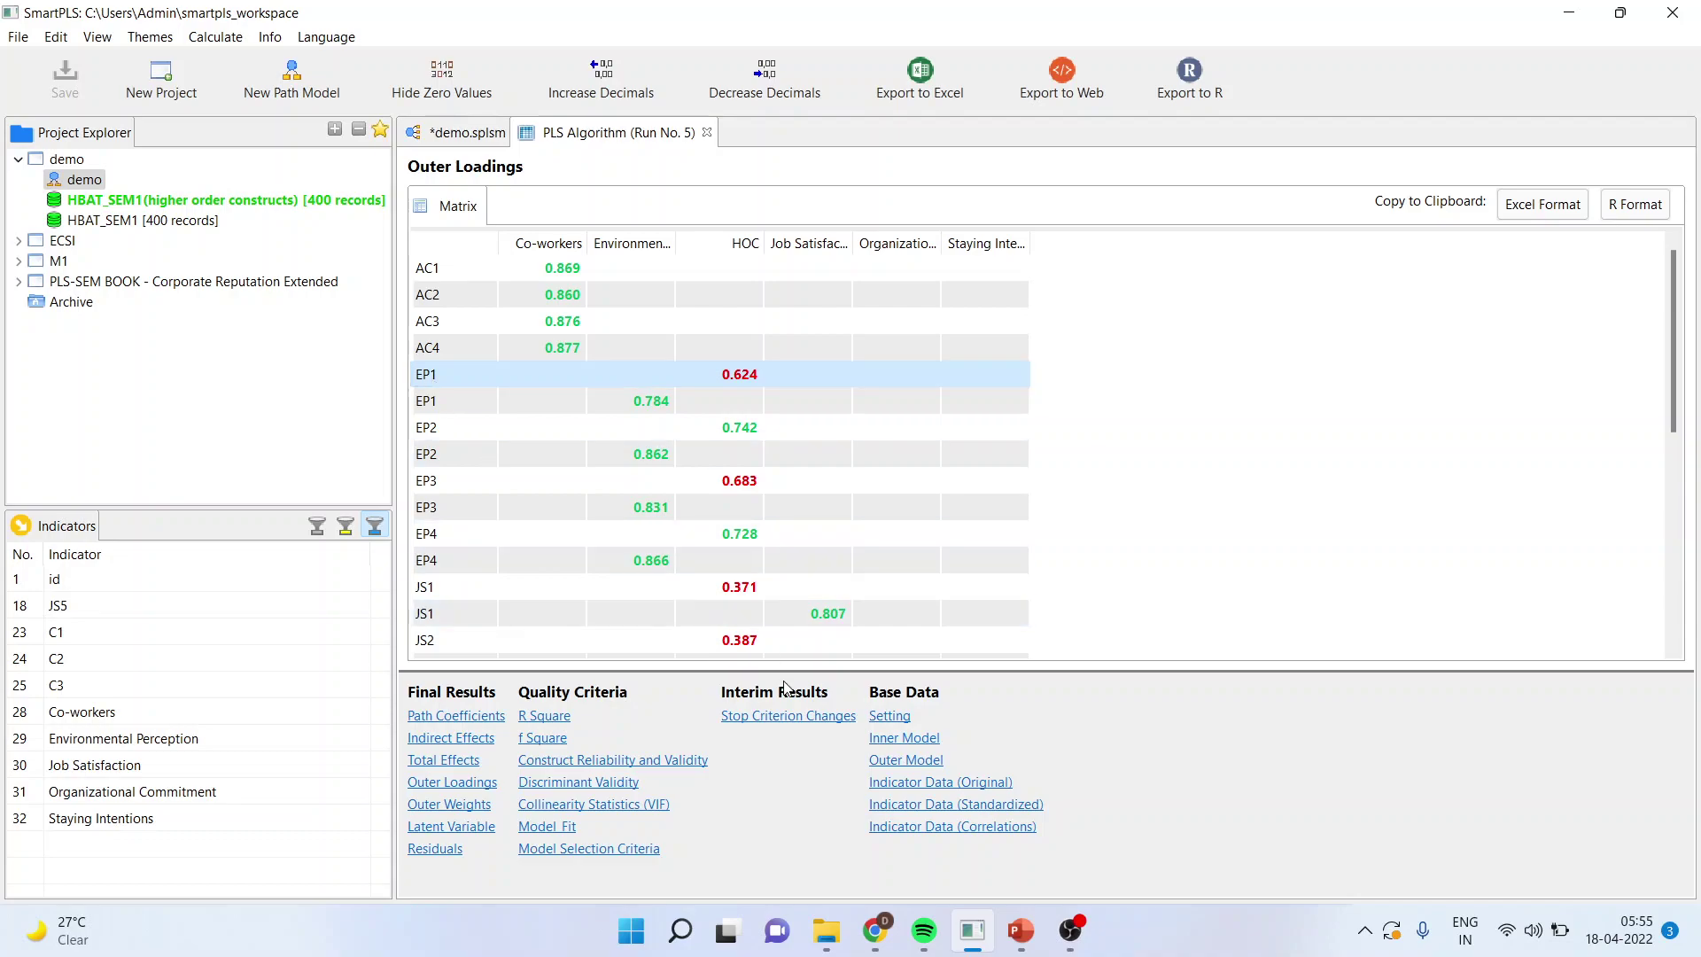
{"action": "left_click", "coordinate": [678, 760]}
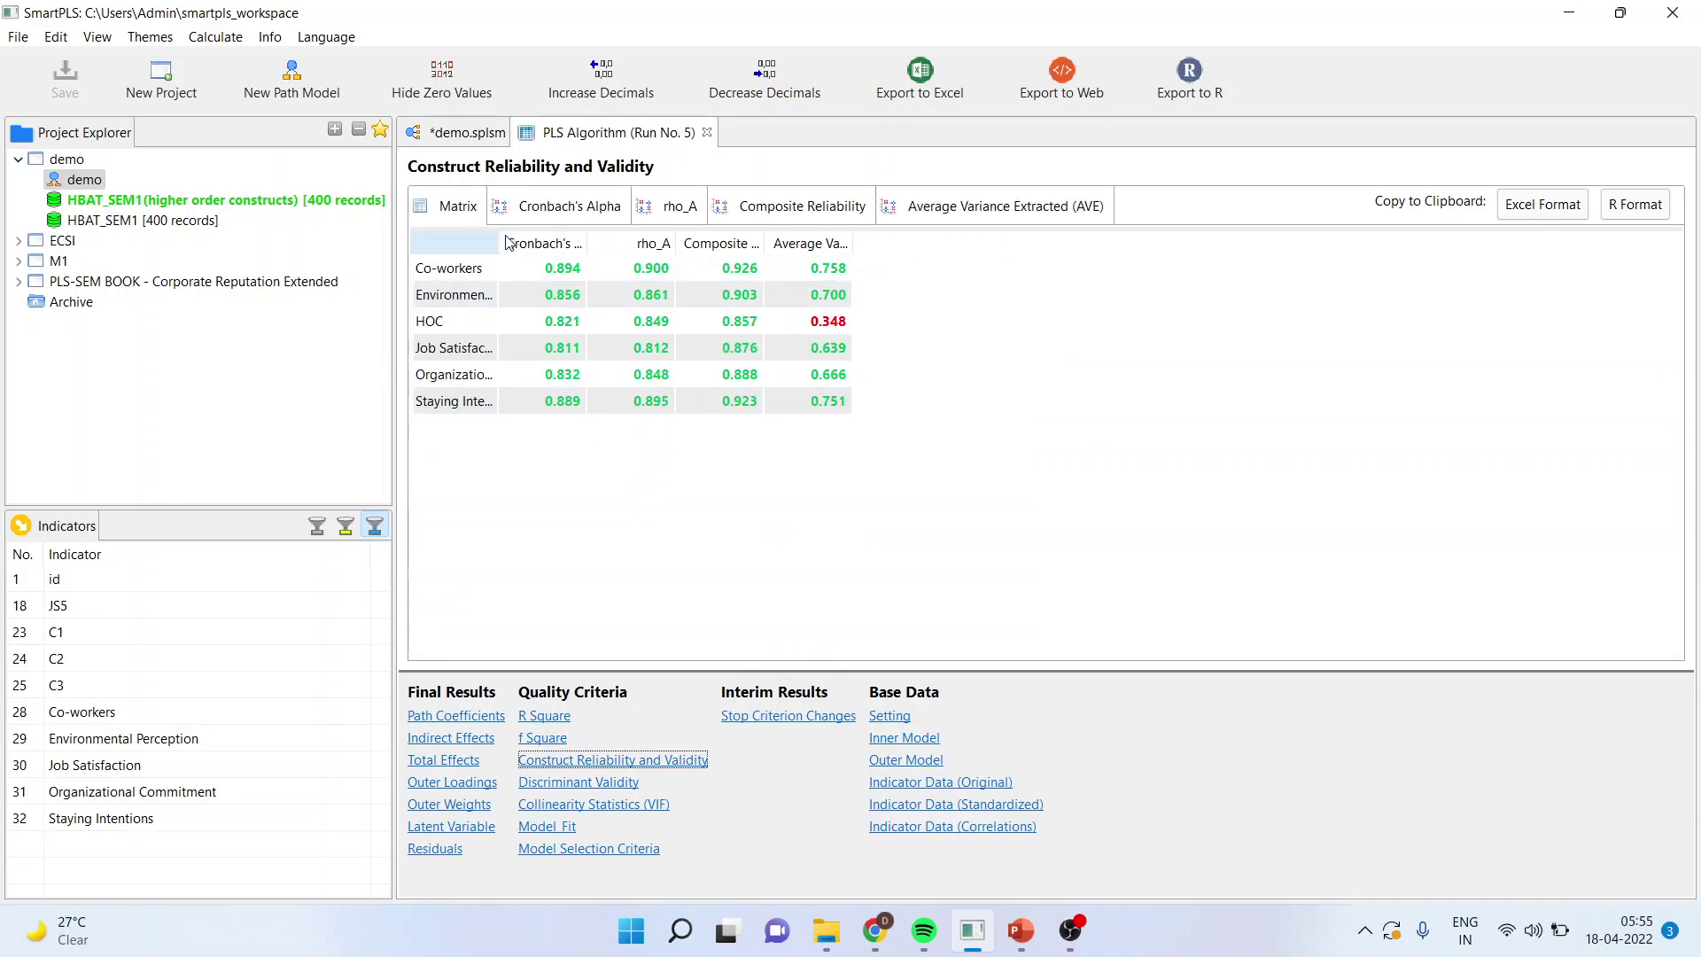
Step: Widen the construct name column and highlight the Co-workers and HOC rows (HOC AVE 0.348)
{"action": "left_click_drag", "start_coordinate": [501, 244], "coordinate": [650, 244]}
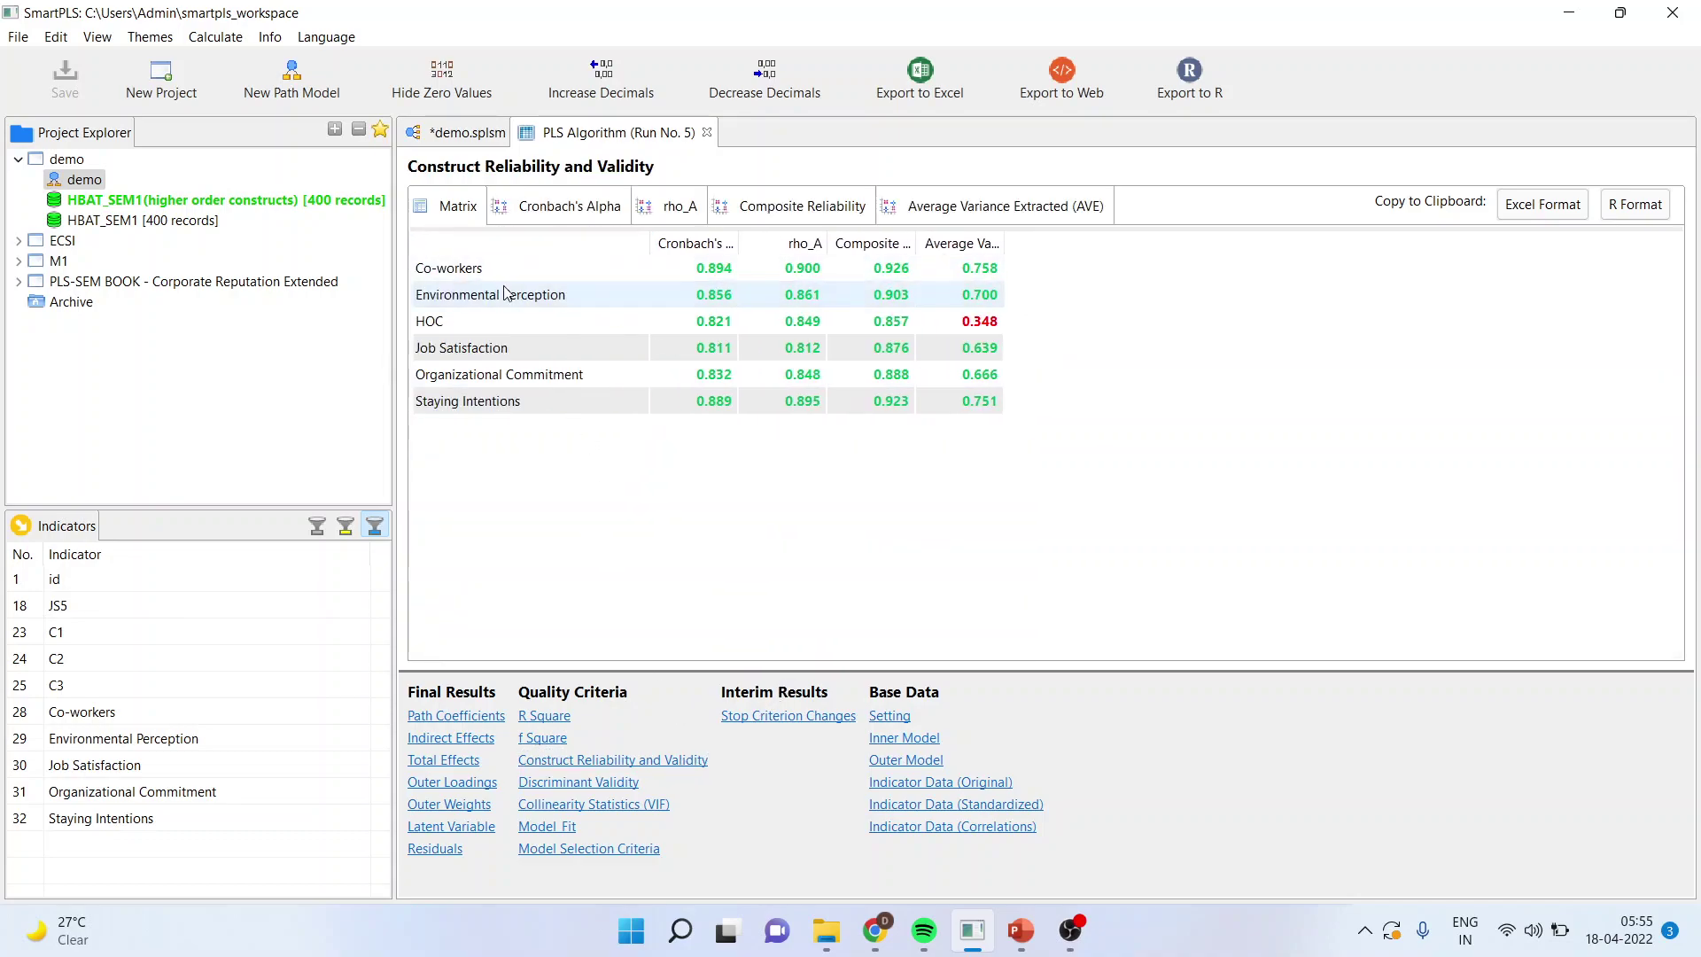
{"action": "left_click", "coordinate": [456, 276]}
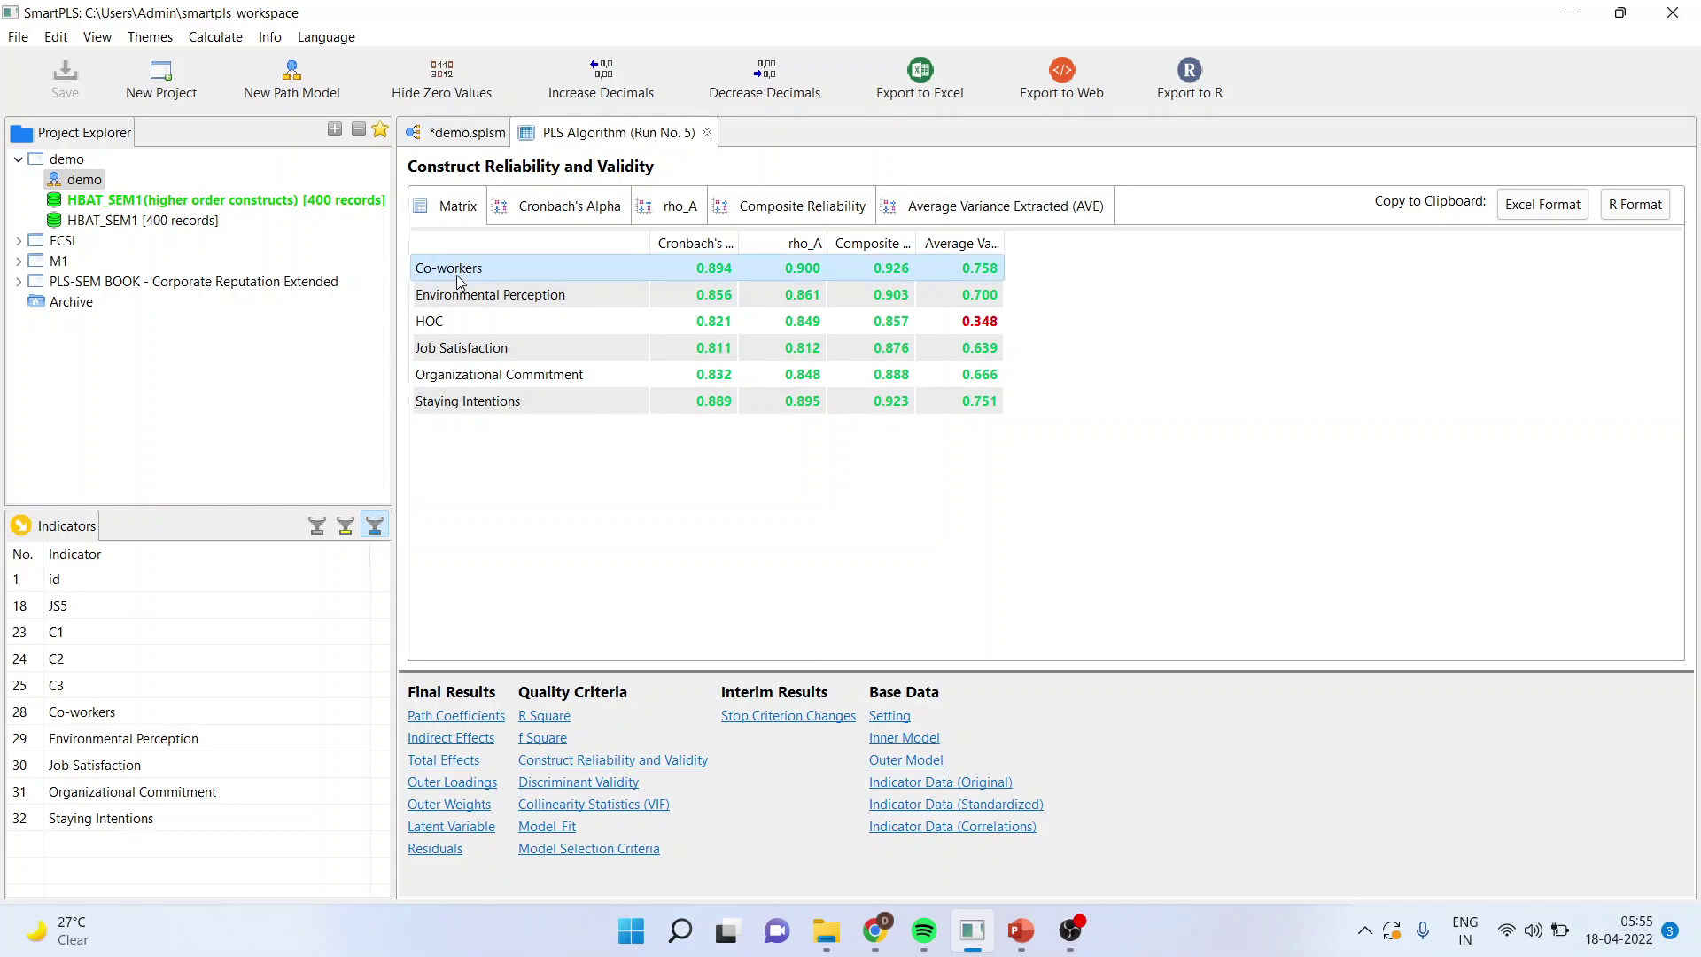
{"action": "left_click", "coordinate": [448, 323]}
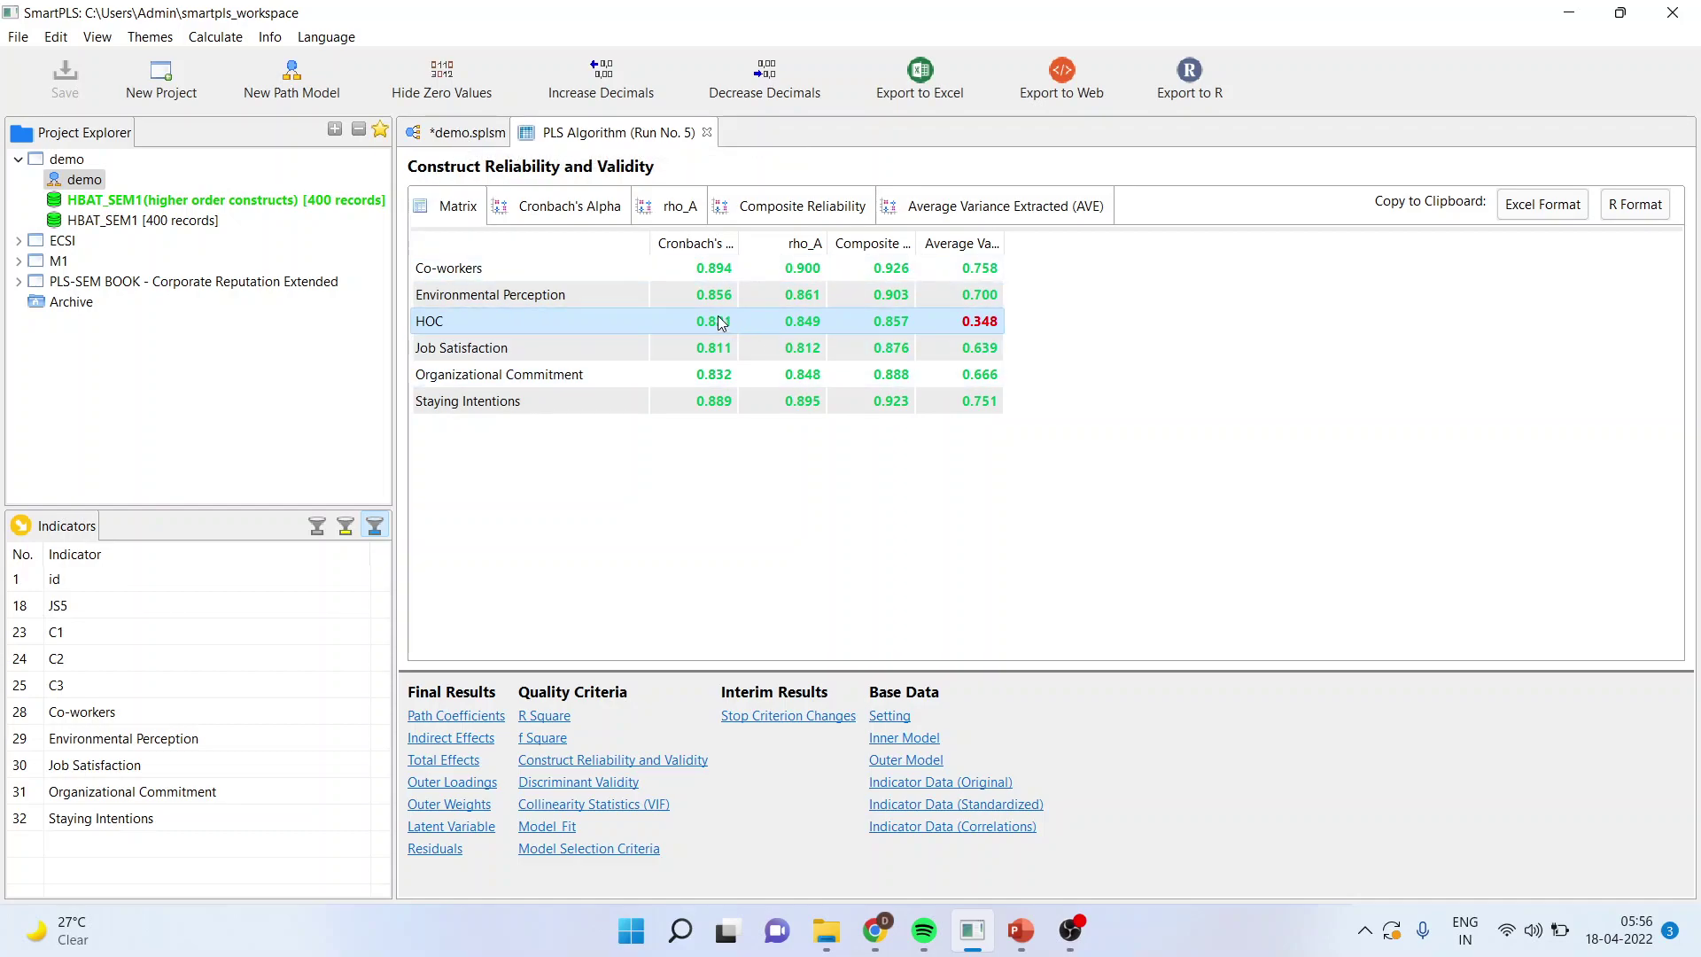
Step: On the estimated path model, show HOC's indicators and loadings, then hide them again
{"action": "left_click", "coordinate": [469, 133]}
{"action": "right_click", "coordinate": [882, 447]}
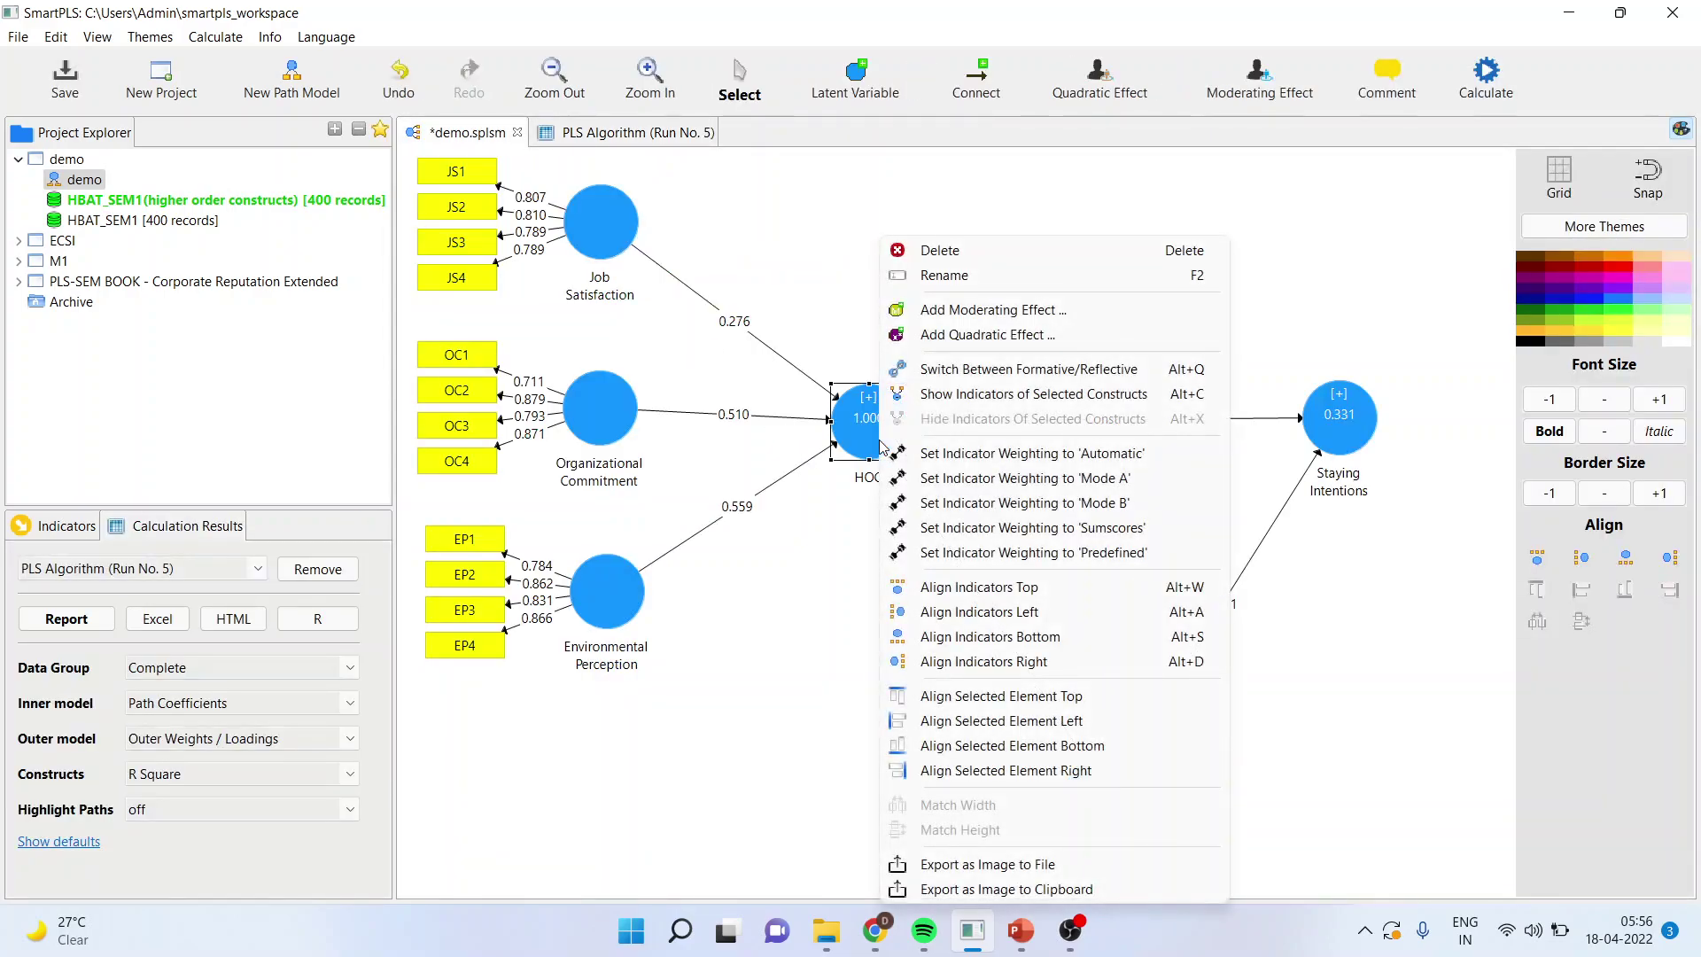
{"action": "left_click", "coordinate": [975, 395]}
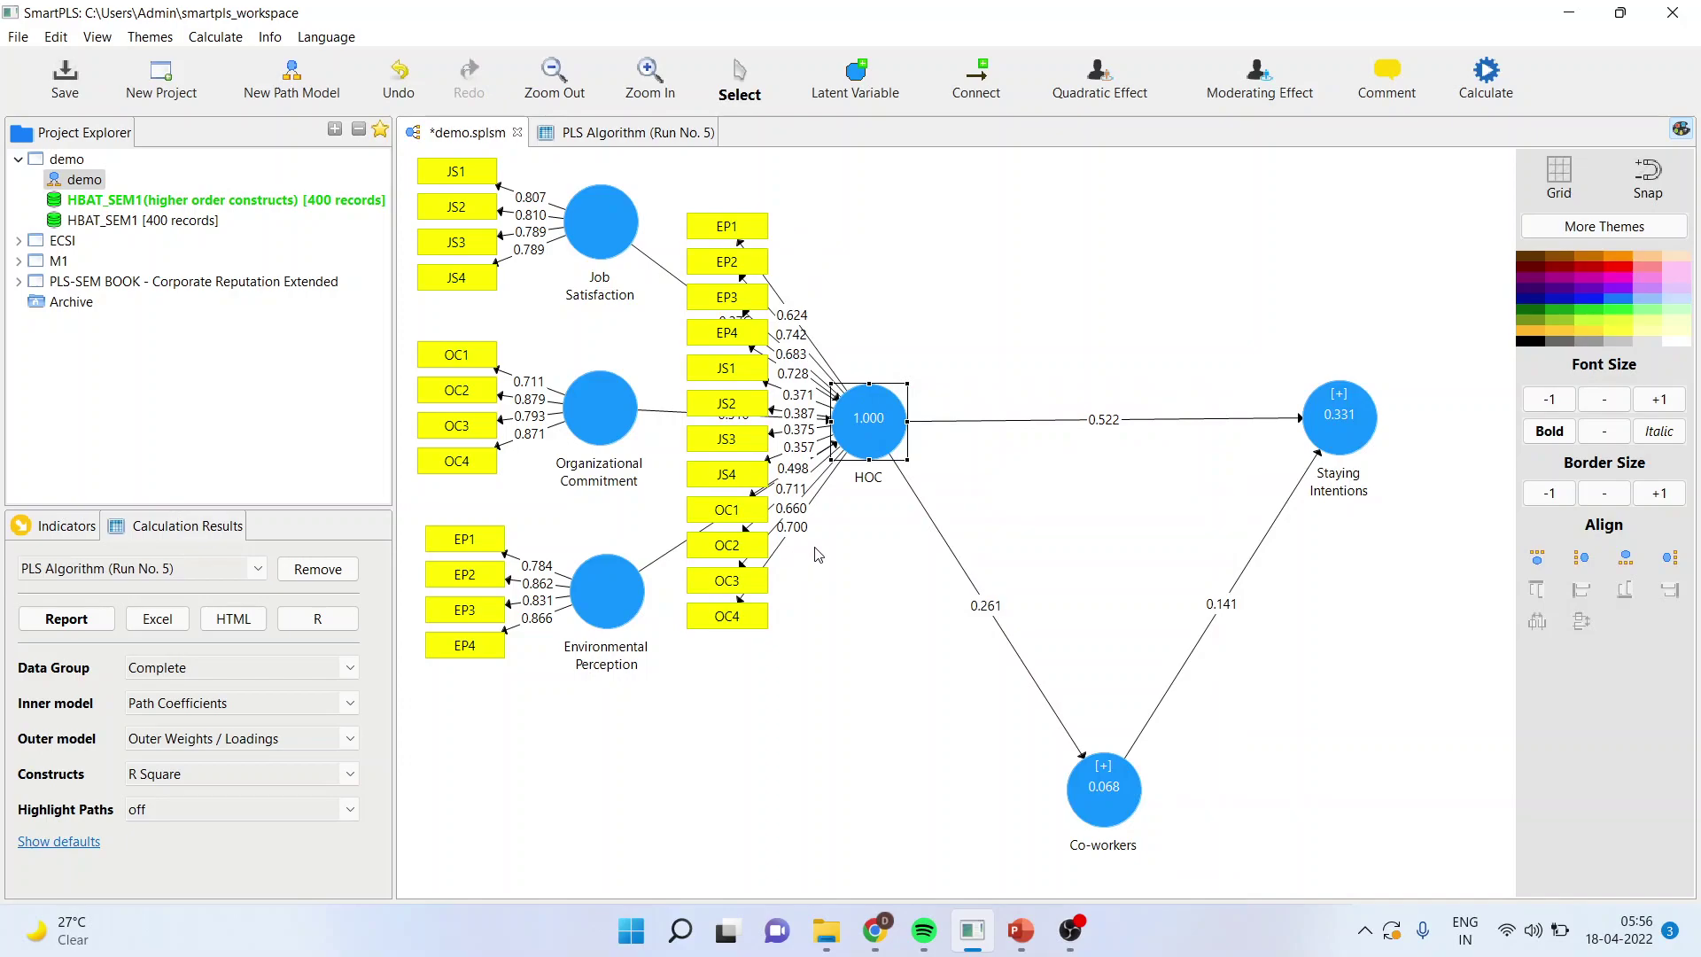
{"action": "right_click", "coordinate": [878, 446]}
{"action": "left_click", "coordinate": [975, 418]}
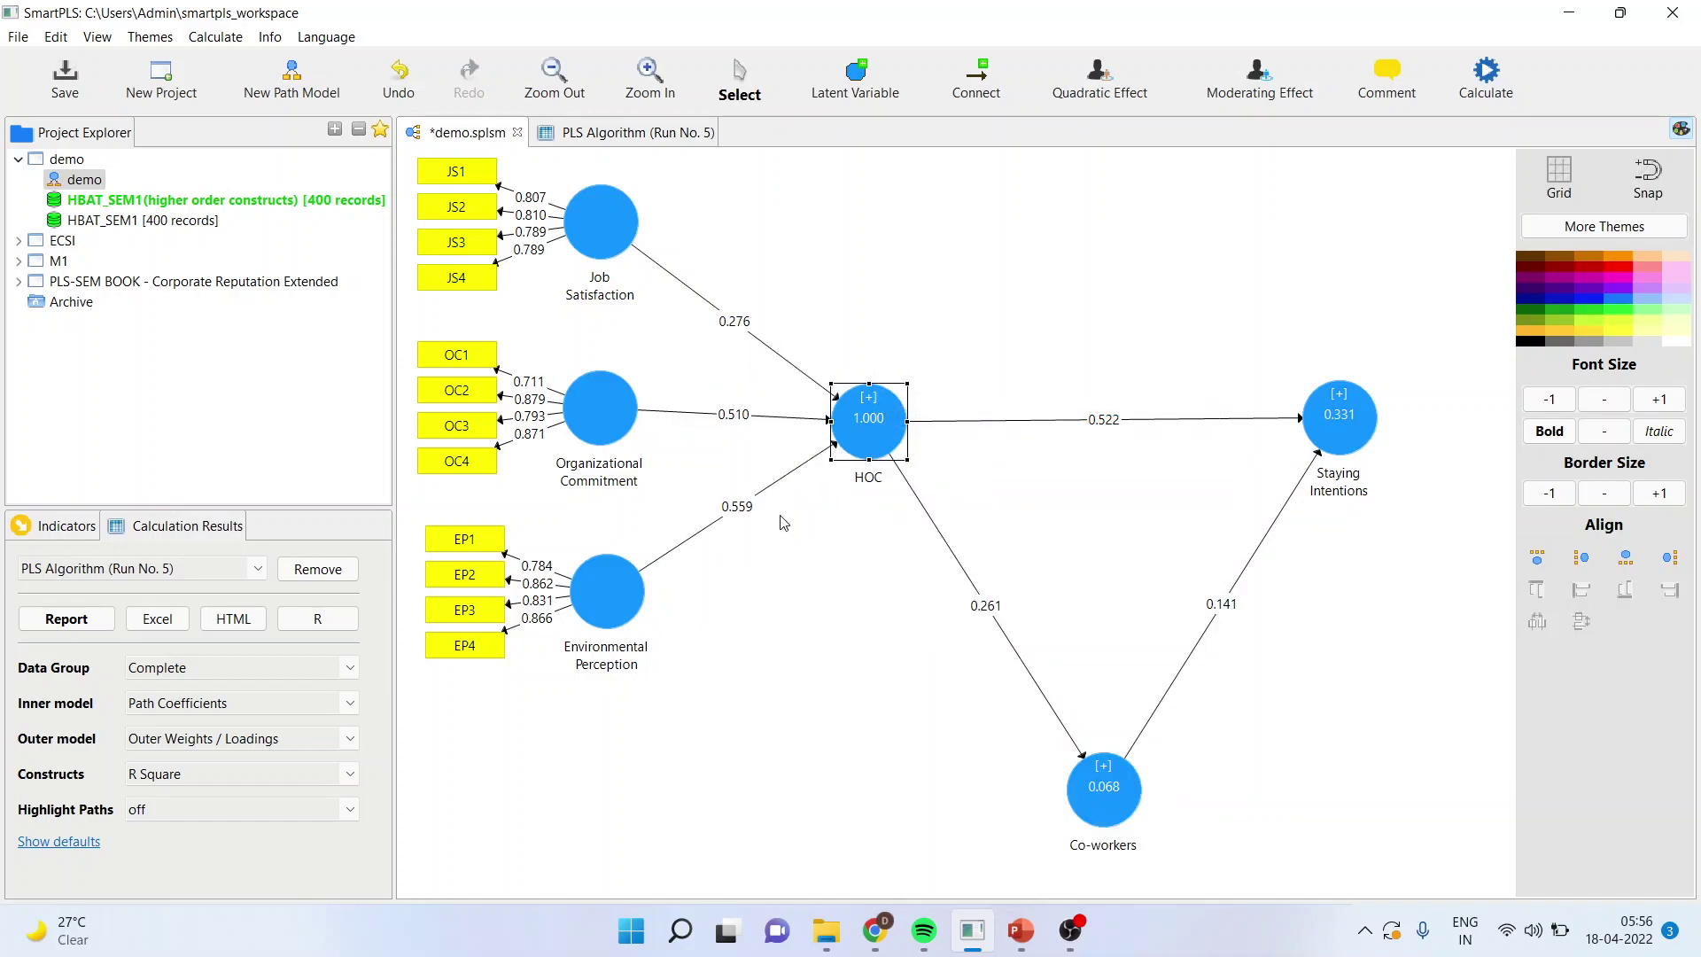
Step: In Run No. 5 results, review the construct rows, then view the Fornell-Larcker discriminant validity table
{"action": "left_click", "coordinate": [643, 133]}
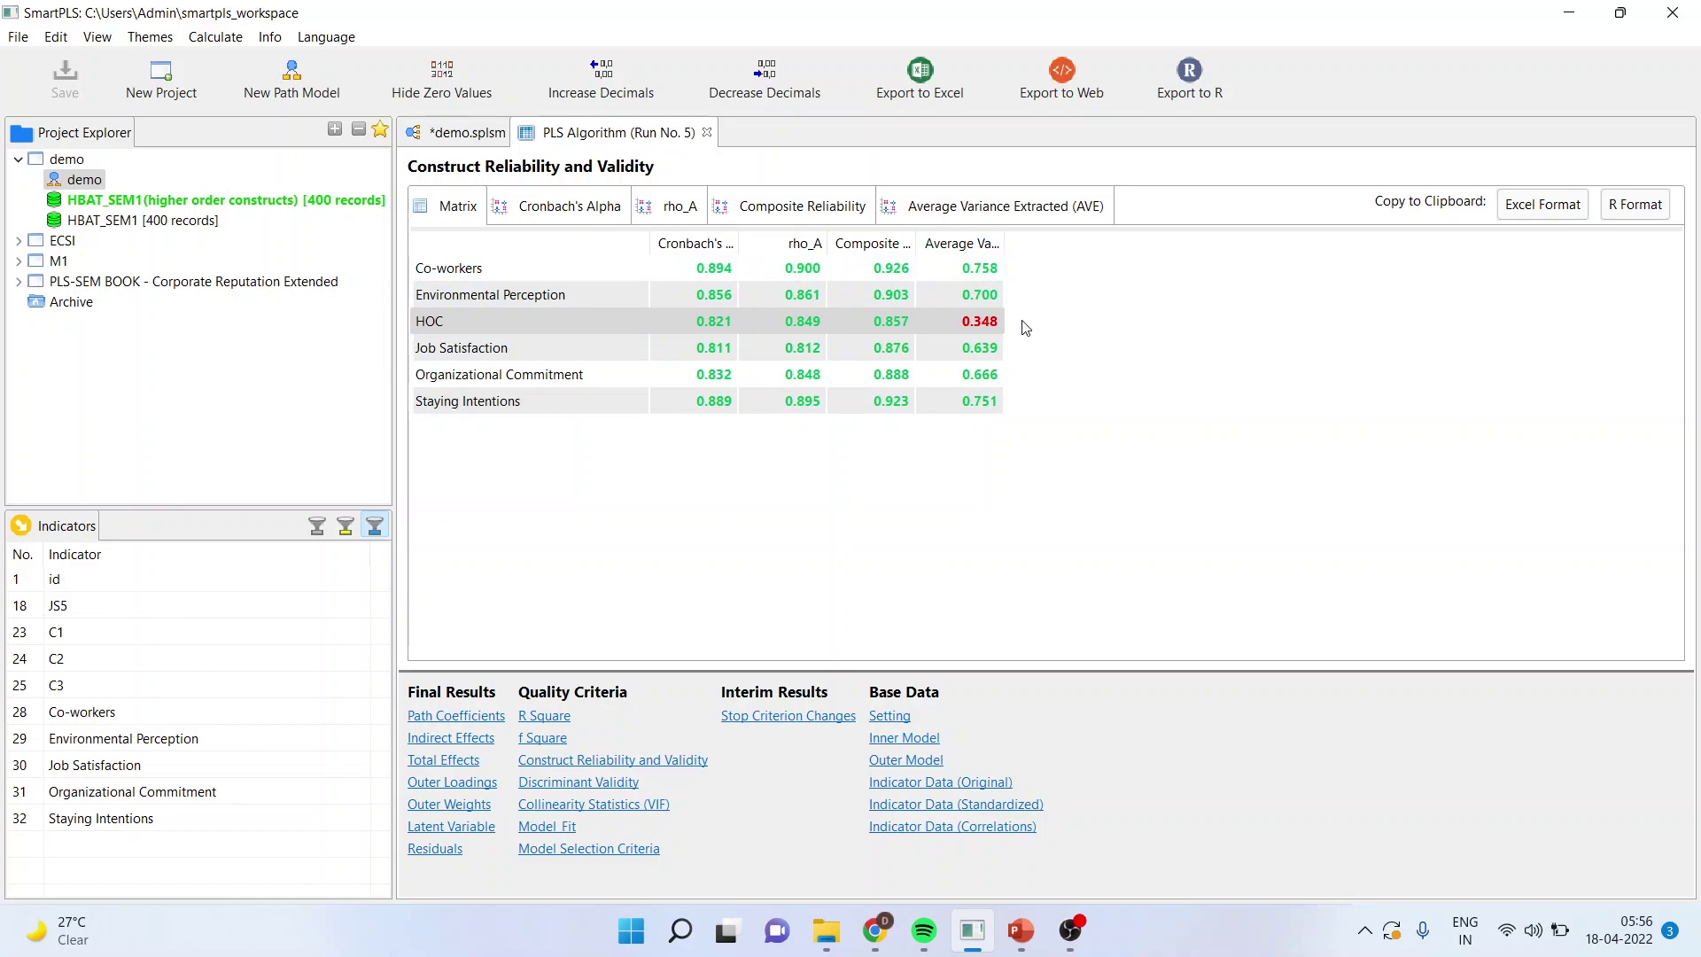
{"action": "left_click", "coordinate": [452, 268]}
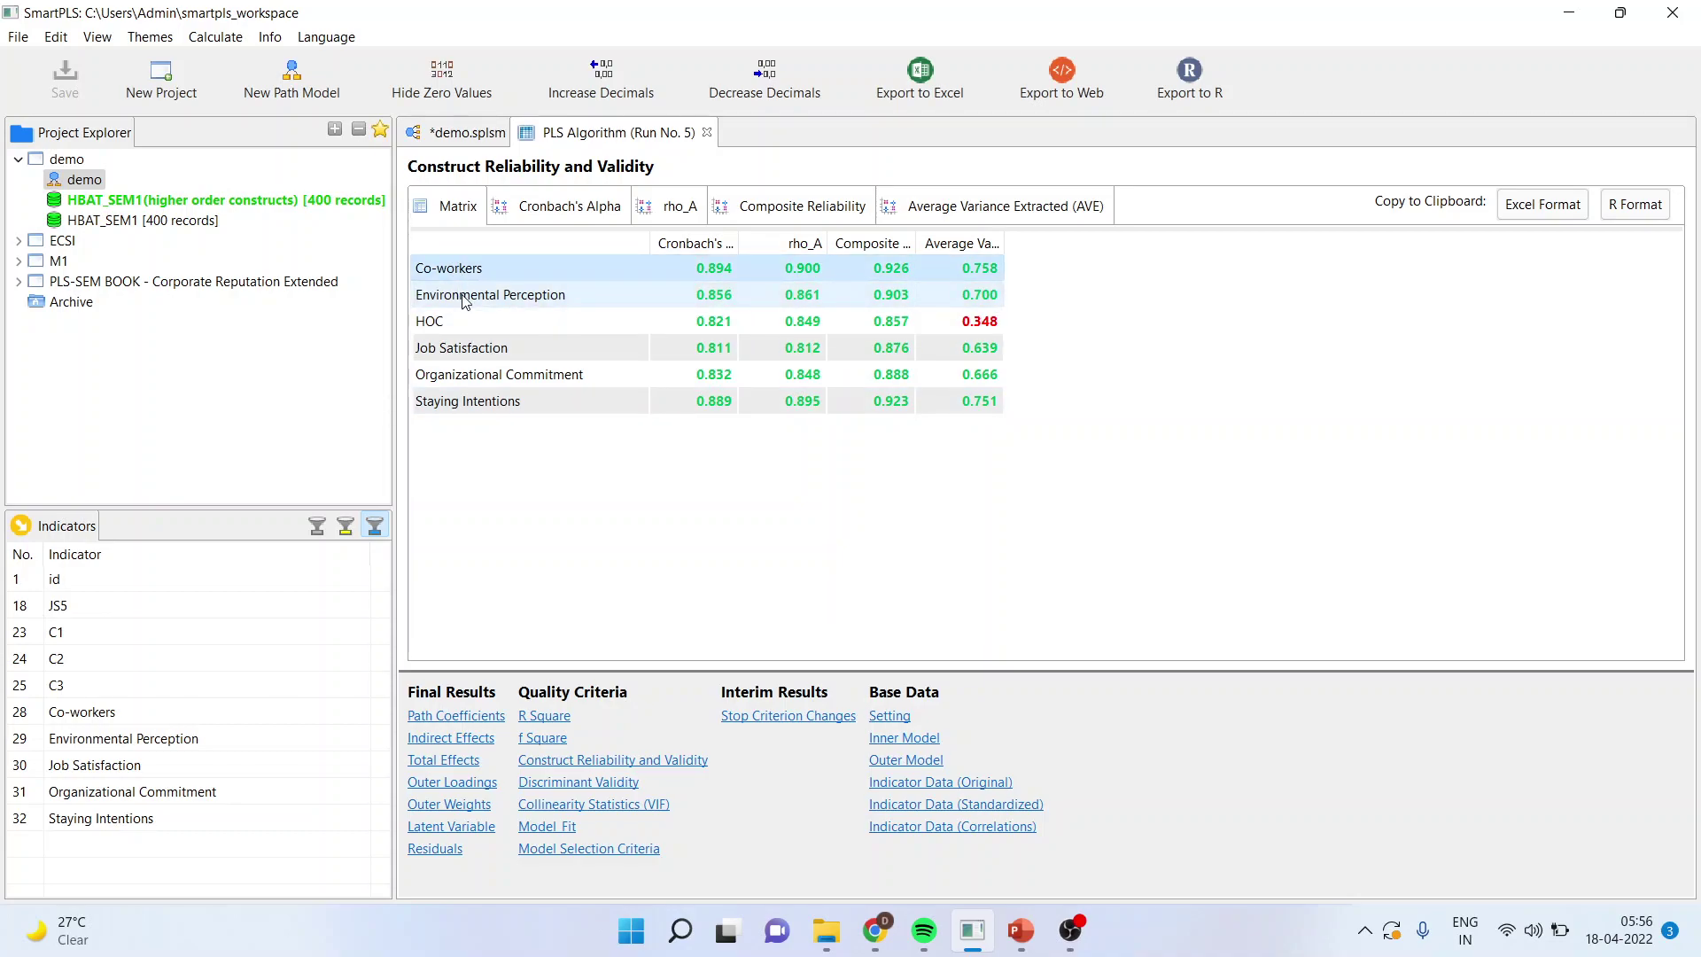
{"action": "left_click", "coordinate": [463, 297]}
{"action": "left_click", "coordinate": [467, 374]}
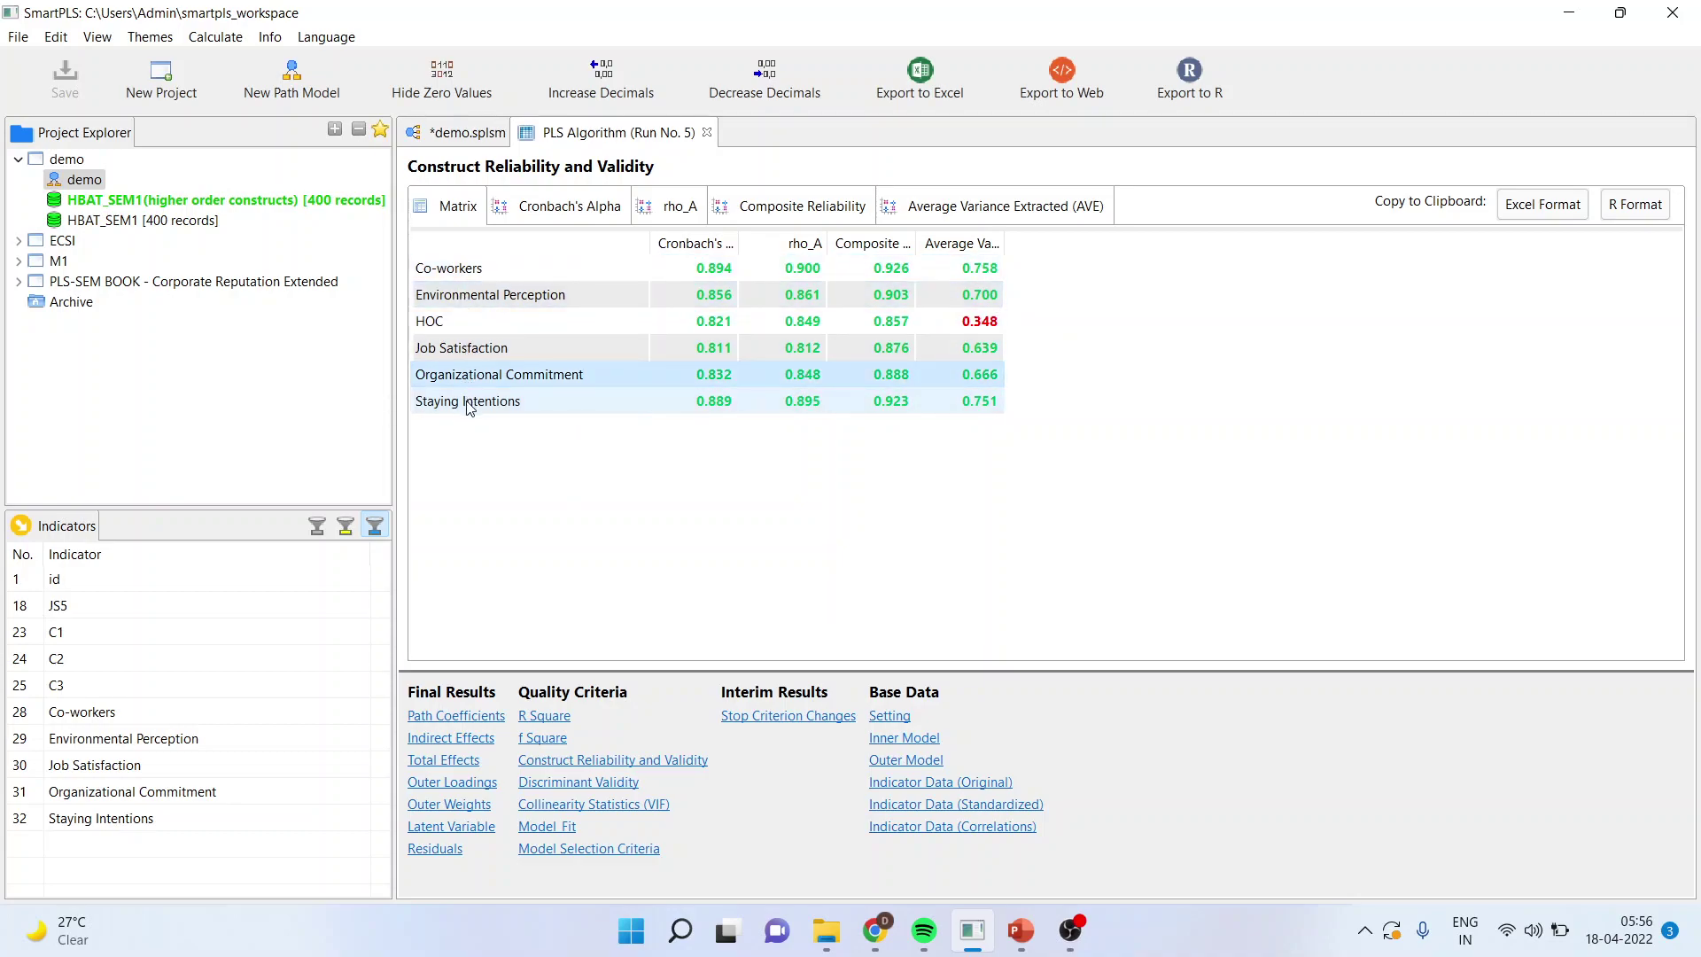
{"action": "left_click", "coordinate": [467, 403]}
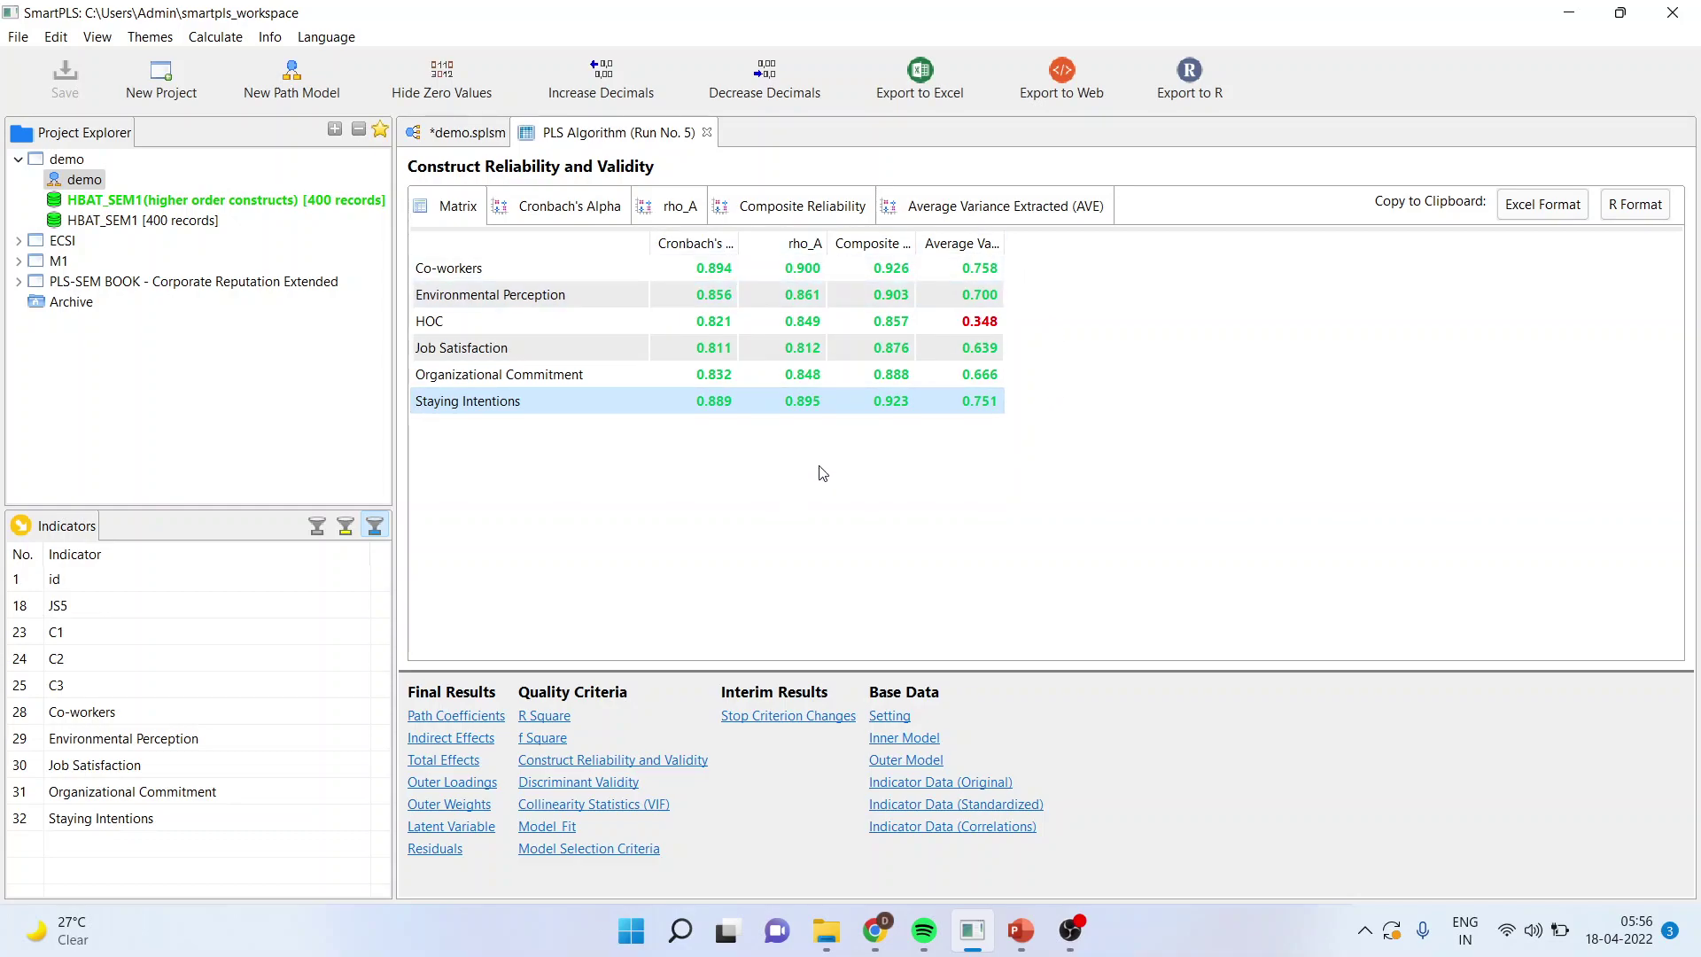
{"action": "left_click", "coordinate": [608, 785]}
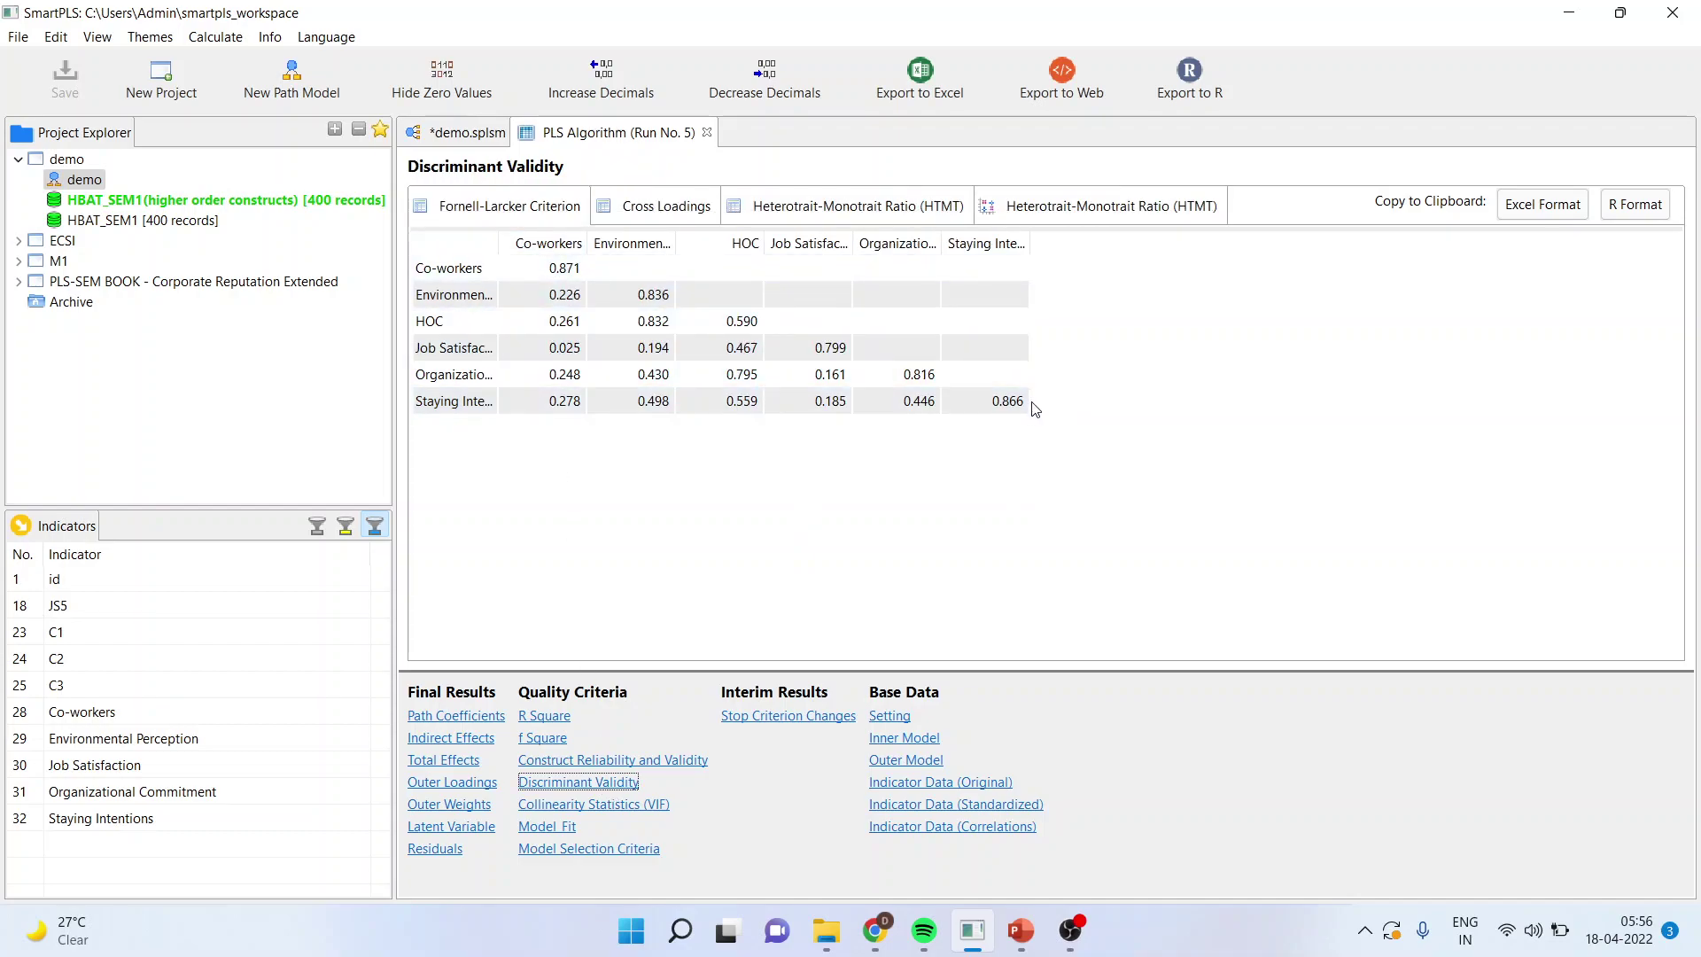
Step: Compare Fornell-Larcker values for Co-workers, Environmental Perception, Job Satisfaction, Organizational Commitment and Staying Intentions
{"action": "left_click", "coordinate": [558, 268]}
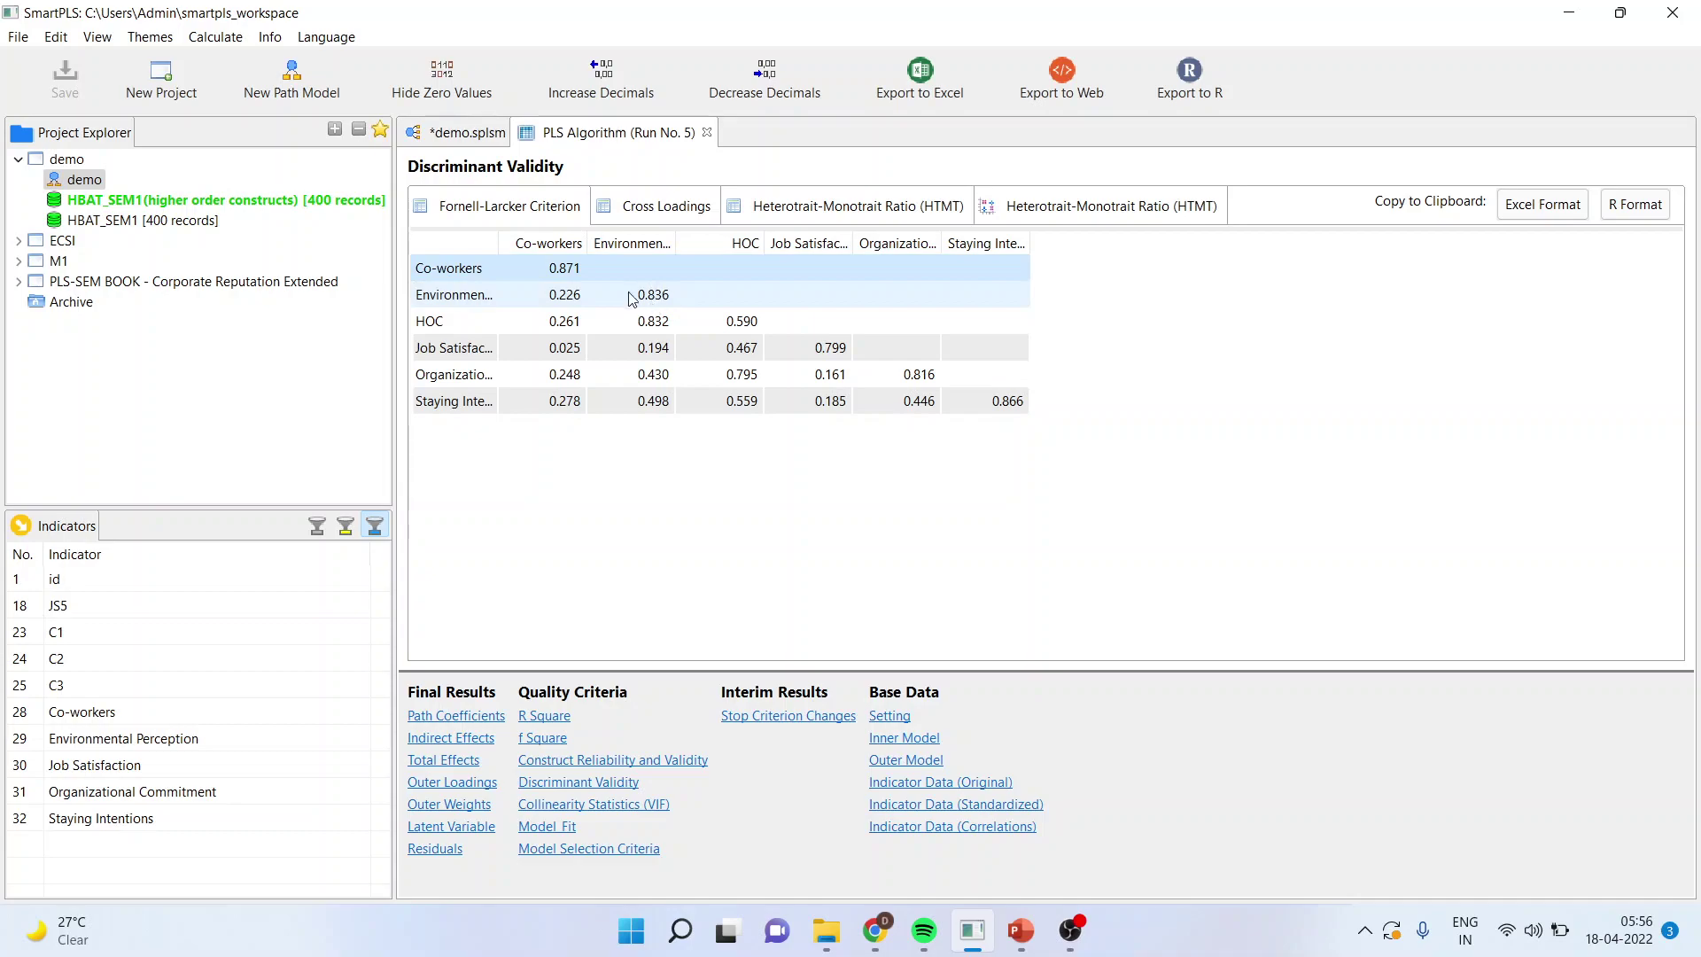
{"action": "left_click", "coordinate": [660, 303]}
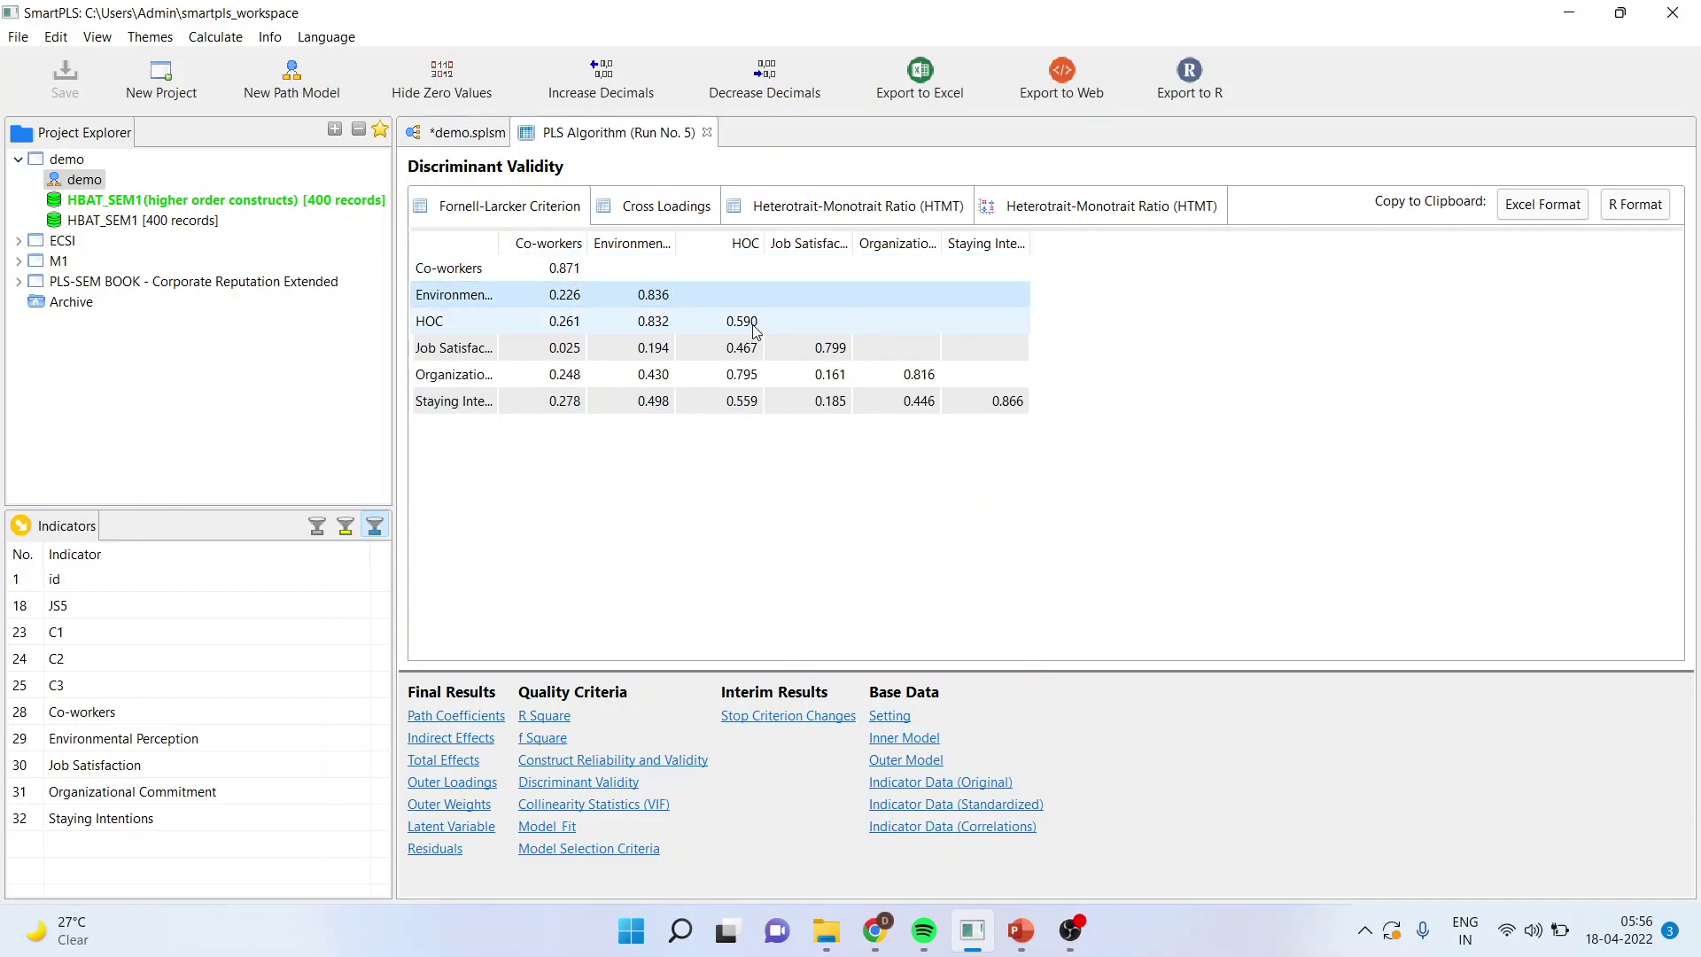
{"action": "left_click", "coordinate": [828, 349]}
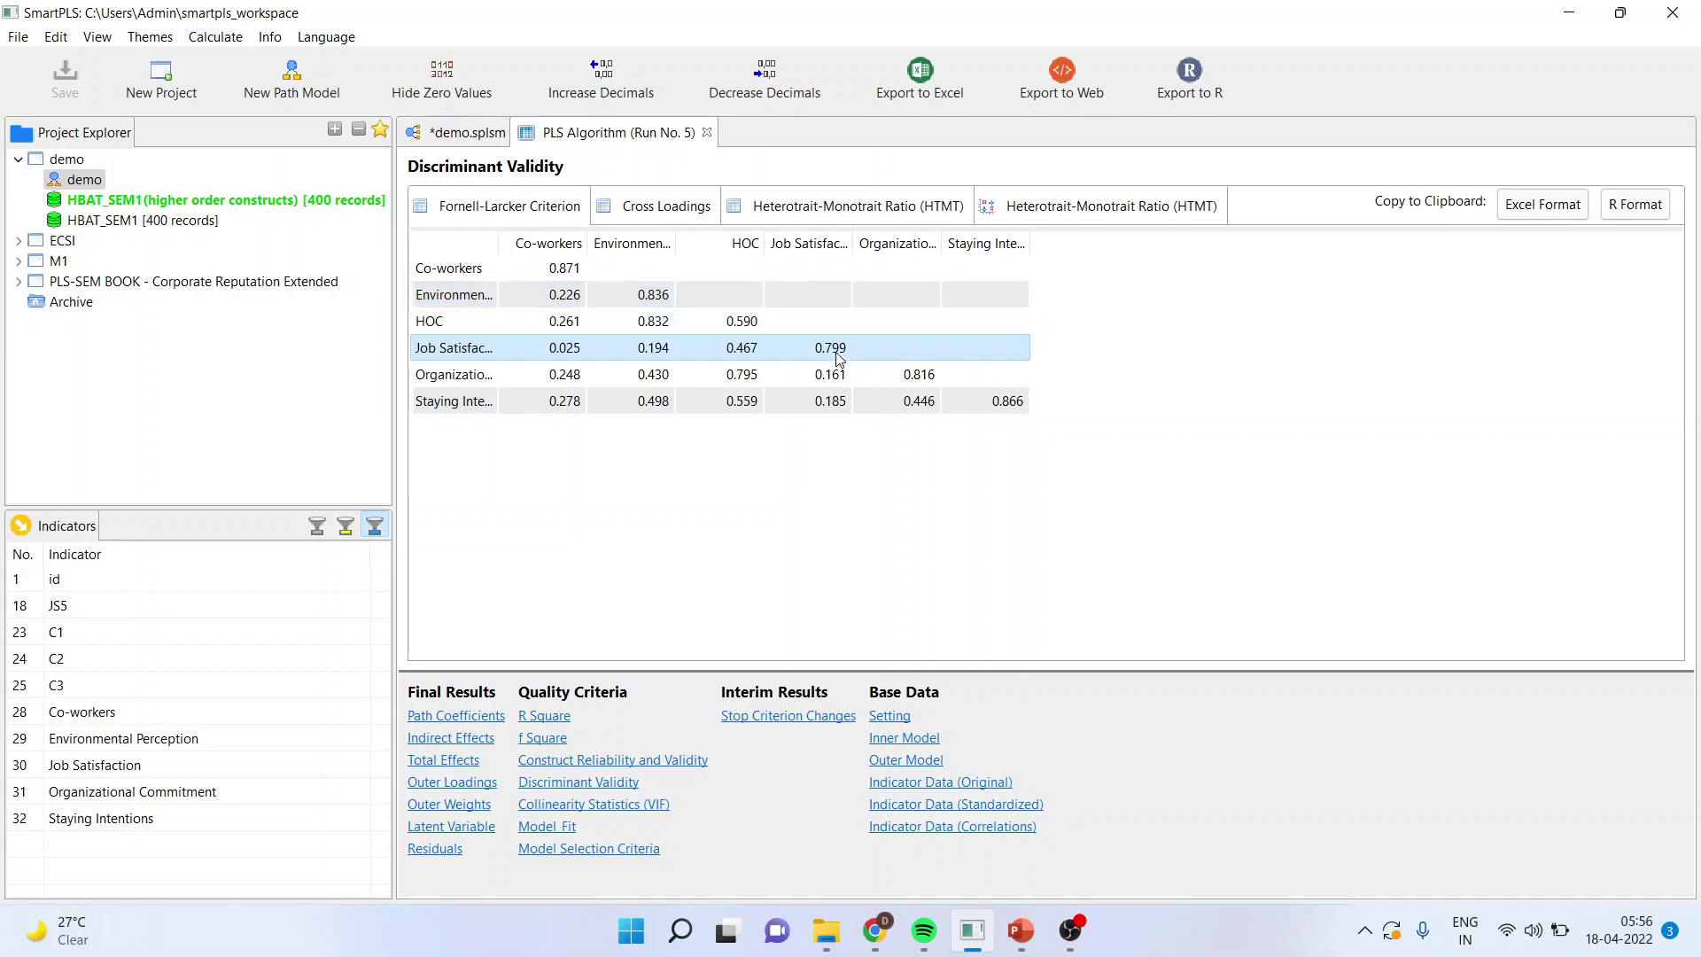
{"action": "left_click", "coordinate": [926, 380]}
{"action": "left_click", "coordinate": [1008, 404]}
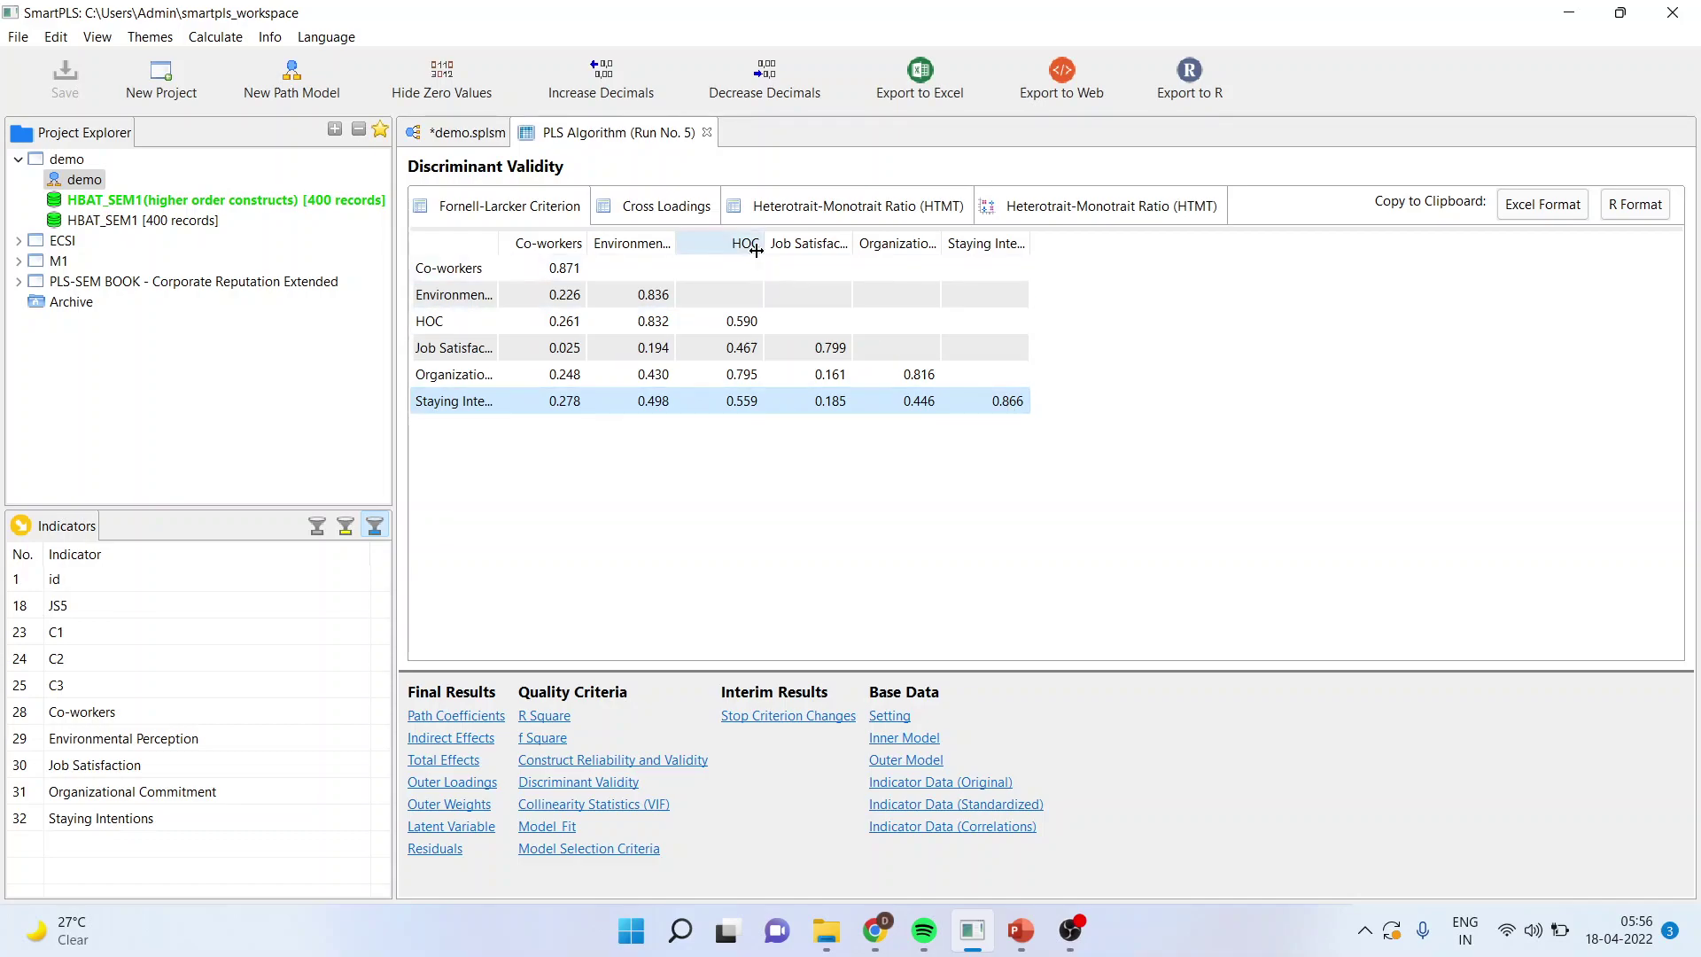
Step: Check HTMT ratios (HOC–Environmental Perception 0.911), then scroll the outer VIF values (1.465–2.849)
{"action": "left_click", "coordinate": [809, 222]}
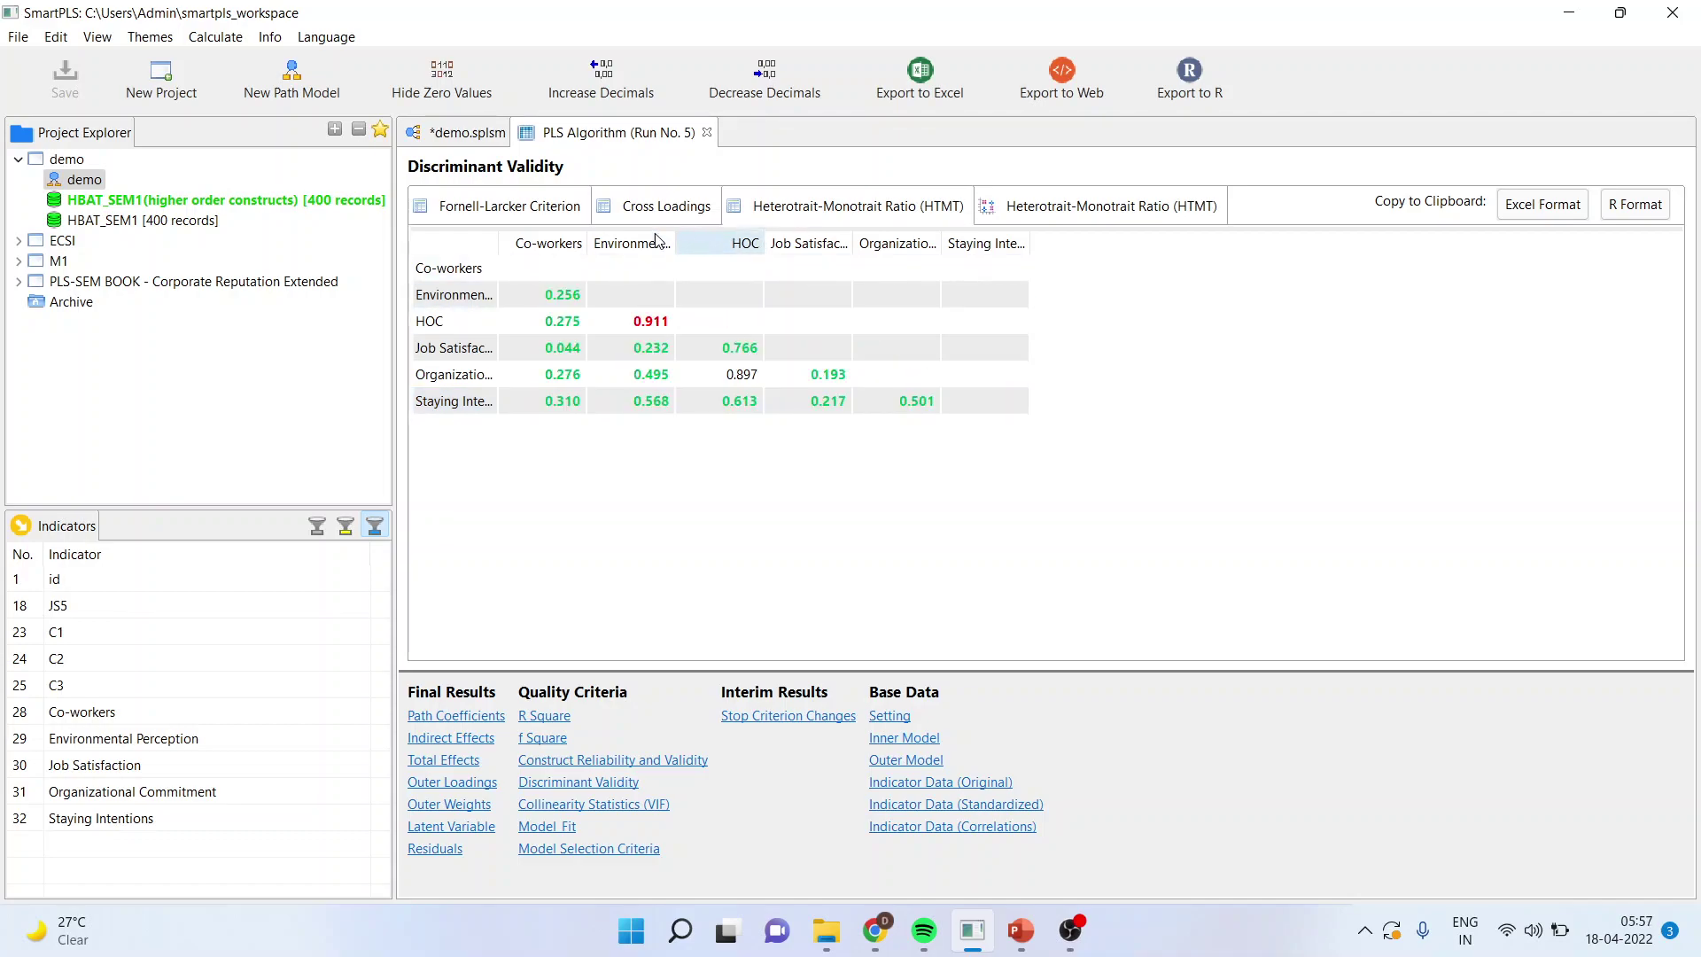
{"action": "left_click", "coordinate": [443, 324]}
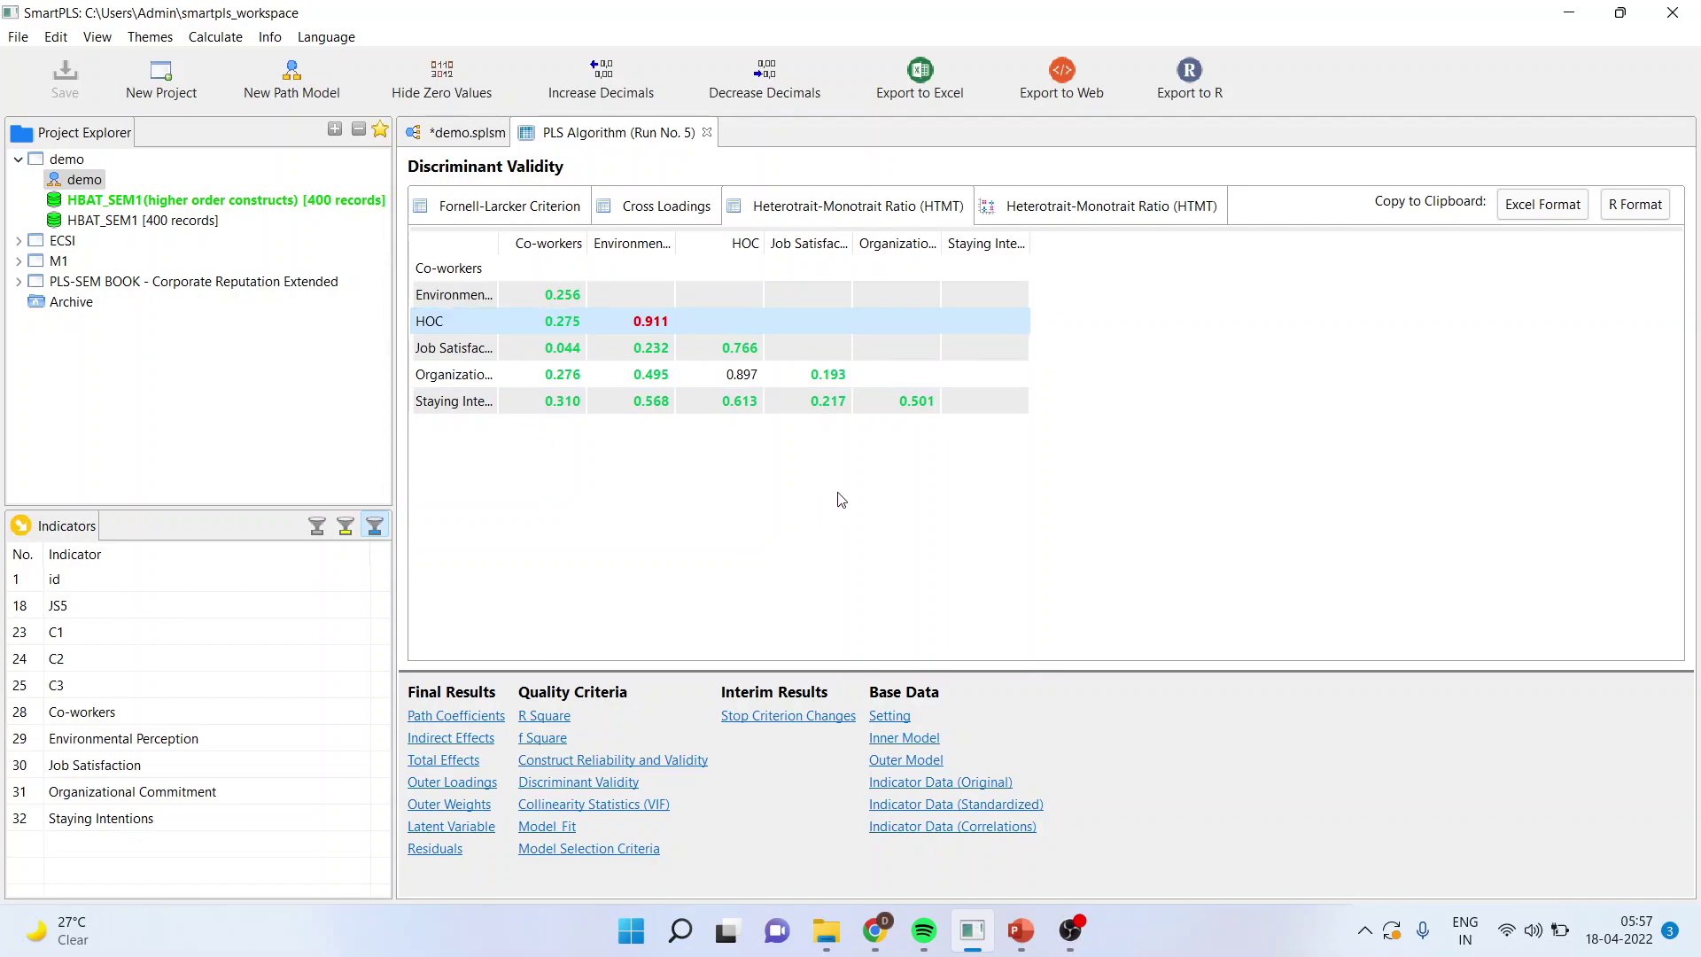
{"action": "left_click", "coordinate": [615, 808]}
{"action": "scroll", "coordinate": [758, 474], "scroll_direction": "down", "scroll_amount": 5}
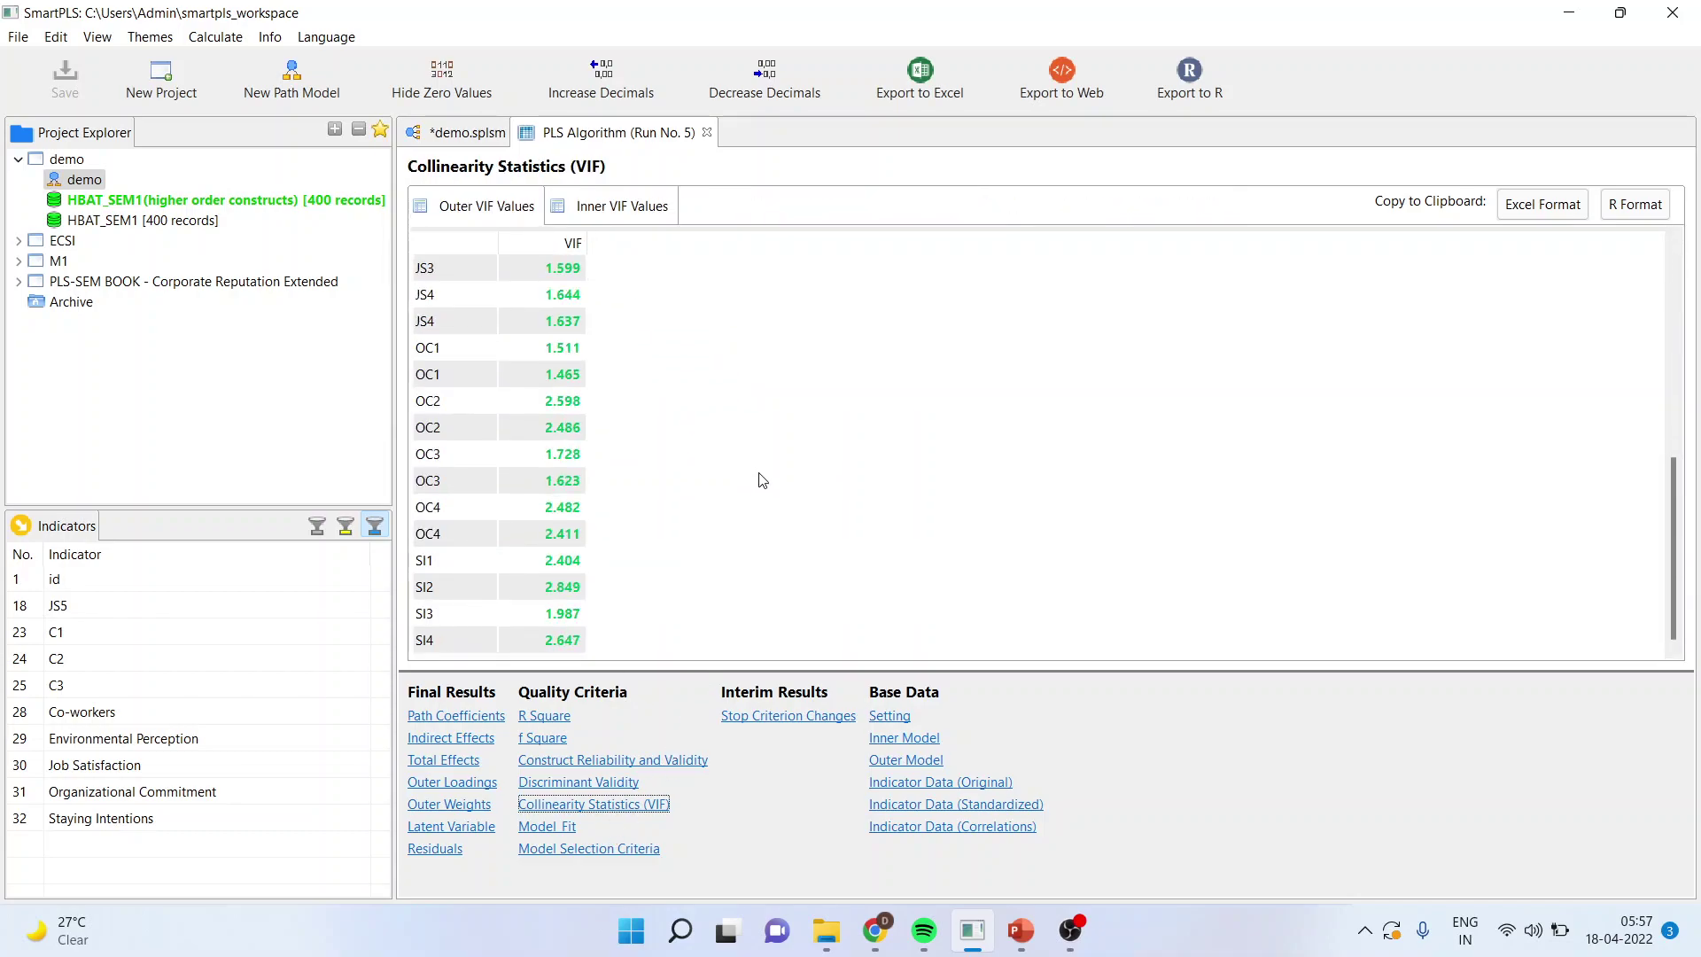
Step: Show inner VIF values (1.047–1.251 into HOC), glance at the path model, and return to Run No. 5
{"action": "scroll", "coordinate": [759, 479], "scroll_direction": "up", "scroll_amount": 5}
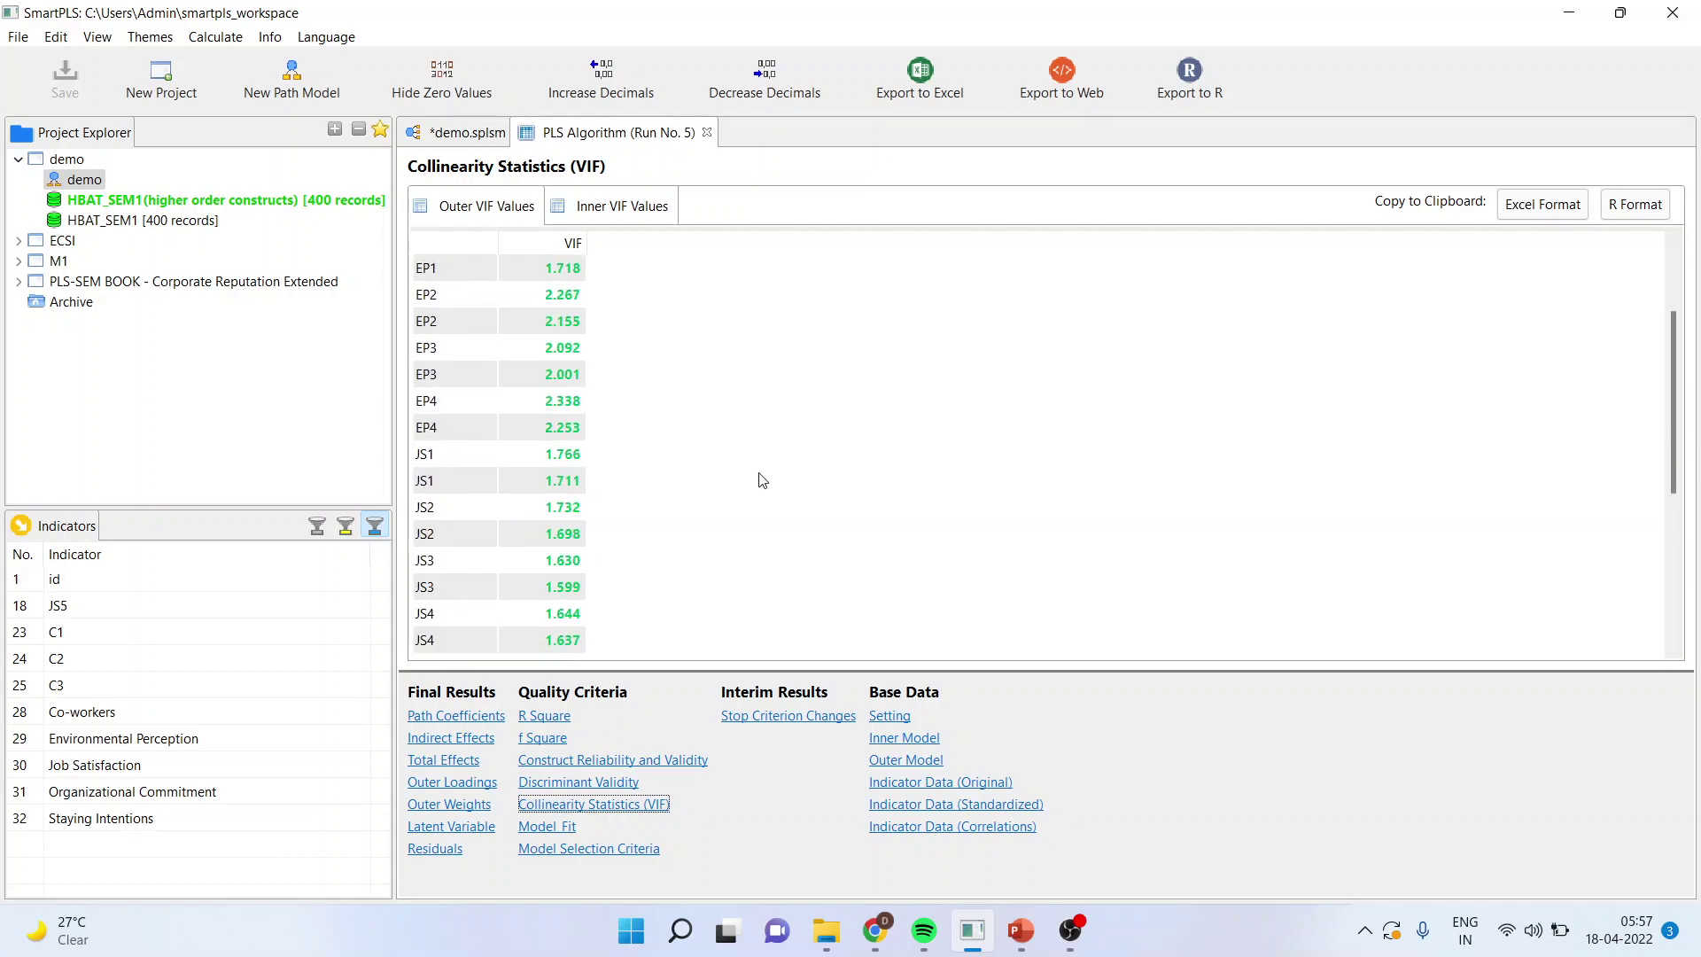
{"action": "left_click", "coordinate": [623, 222]}
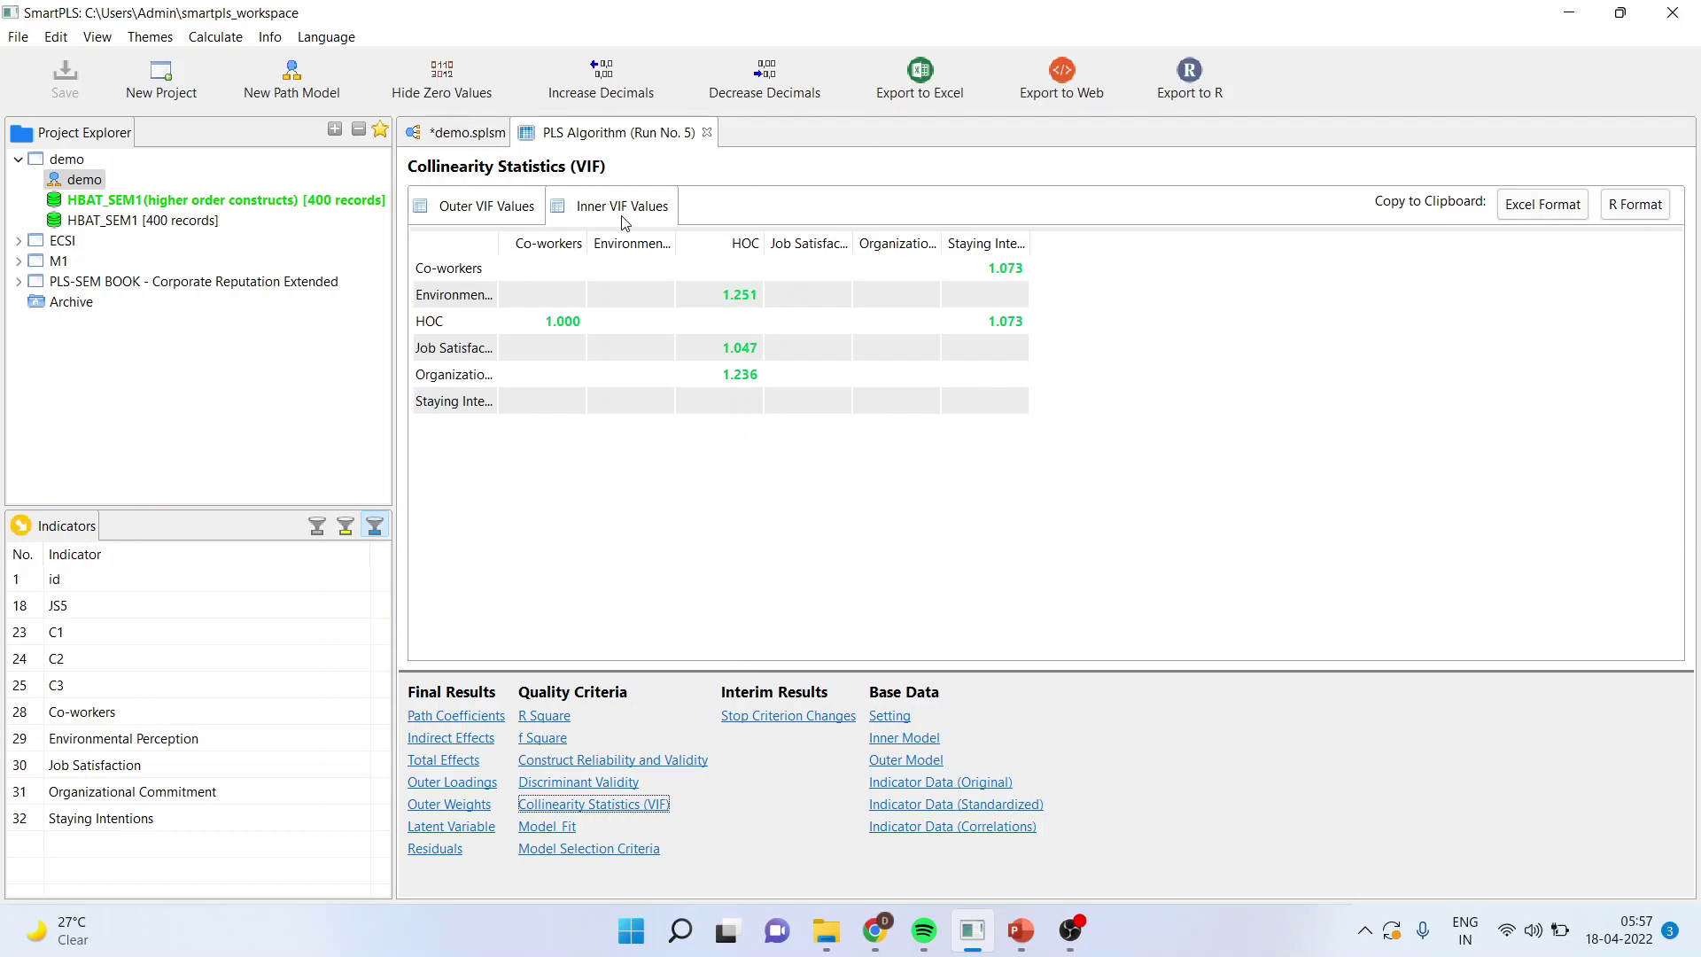
{"action": "left_click", "coordinate": [465, 133]}
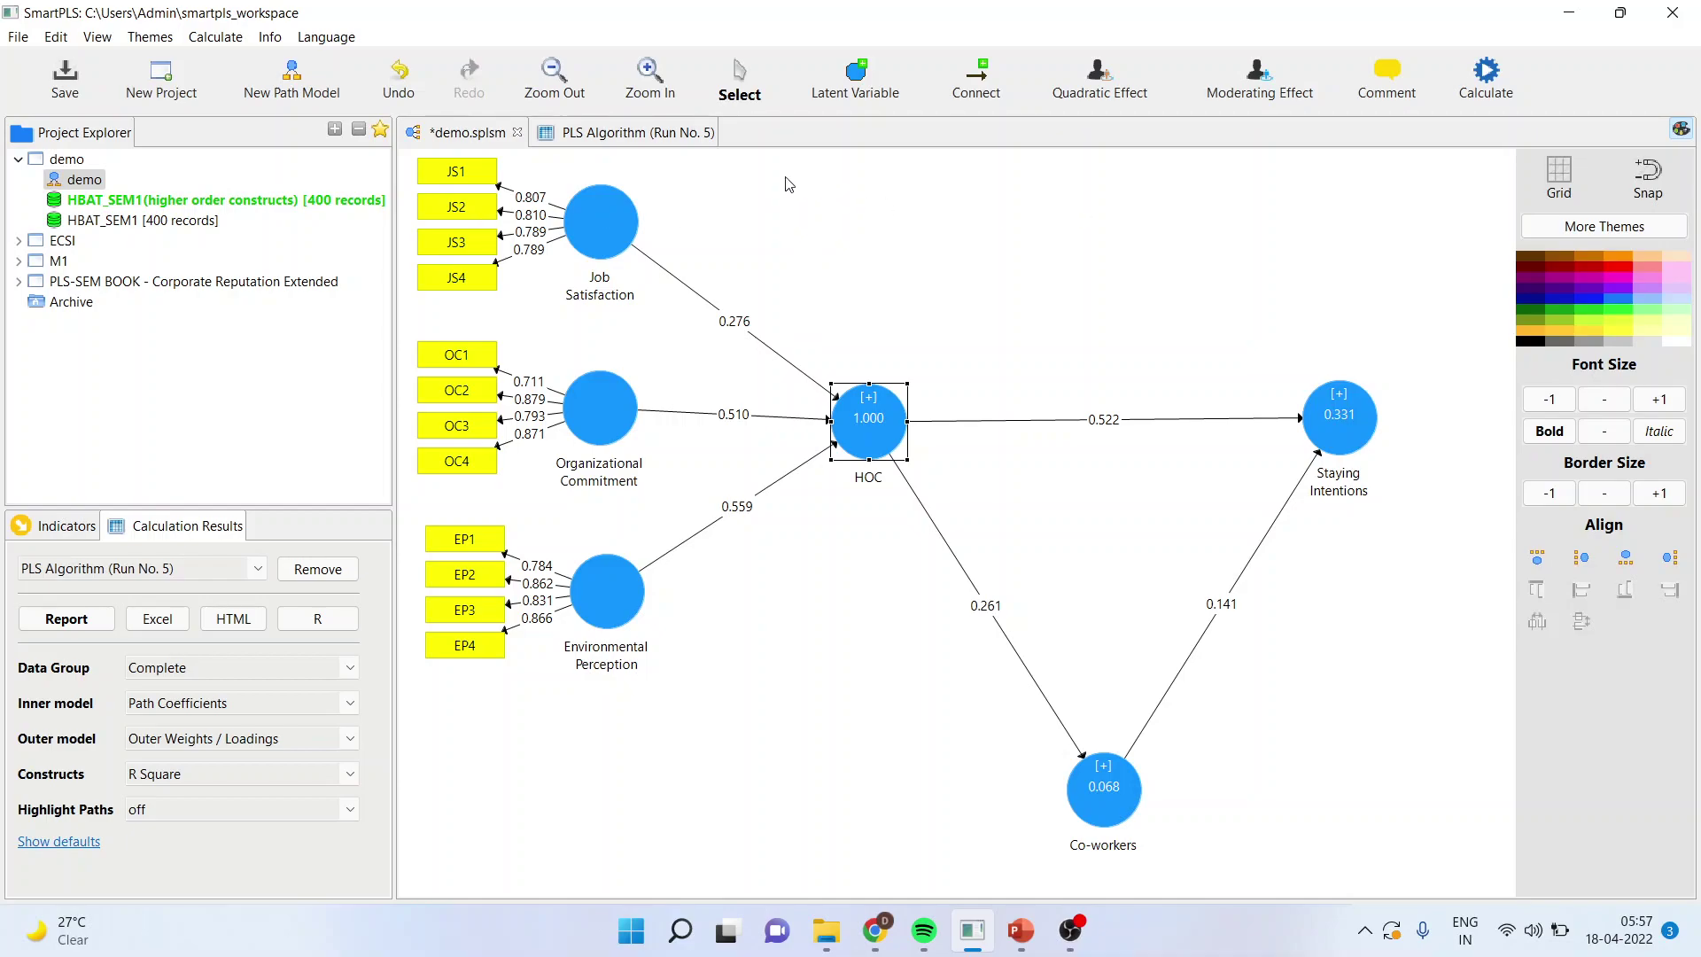
{"action": "left_click", "coordinate": [638, 134]}
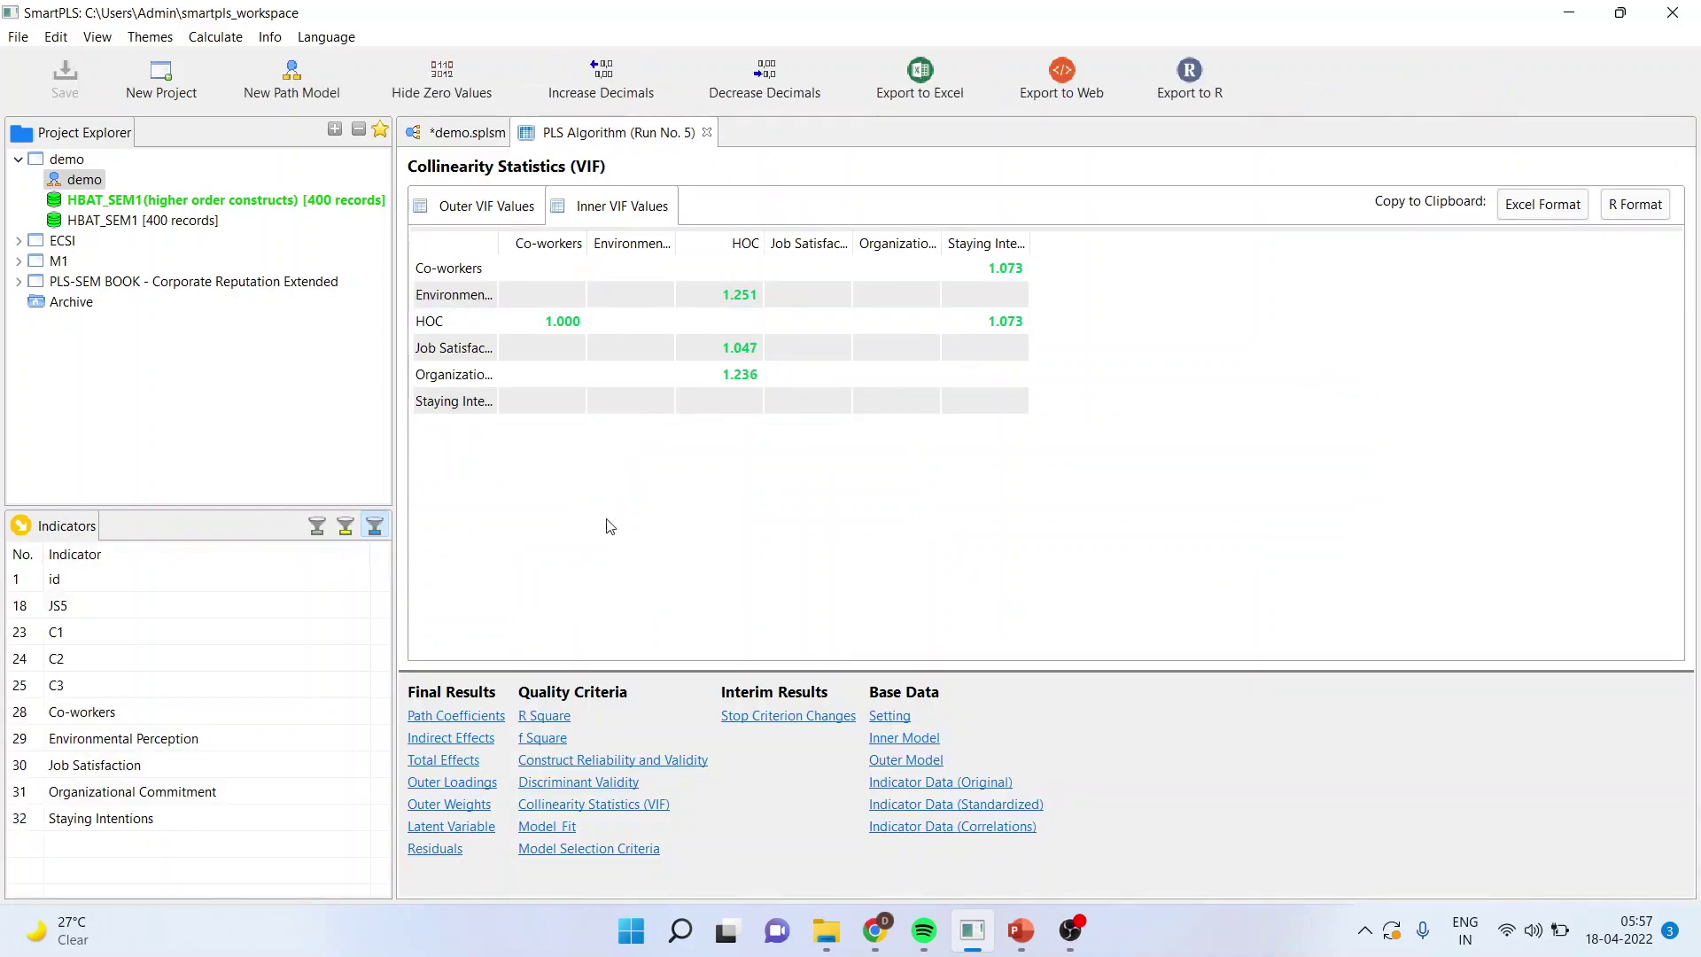
Step: Copy the Latent Variable scores in Excel format, then switch over to File Explorer
{"action": "left_click", "coordinate": [469, 828]}
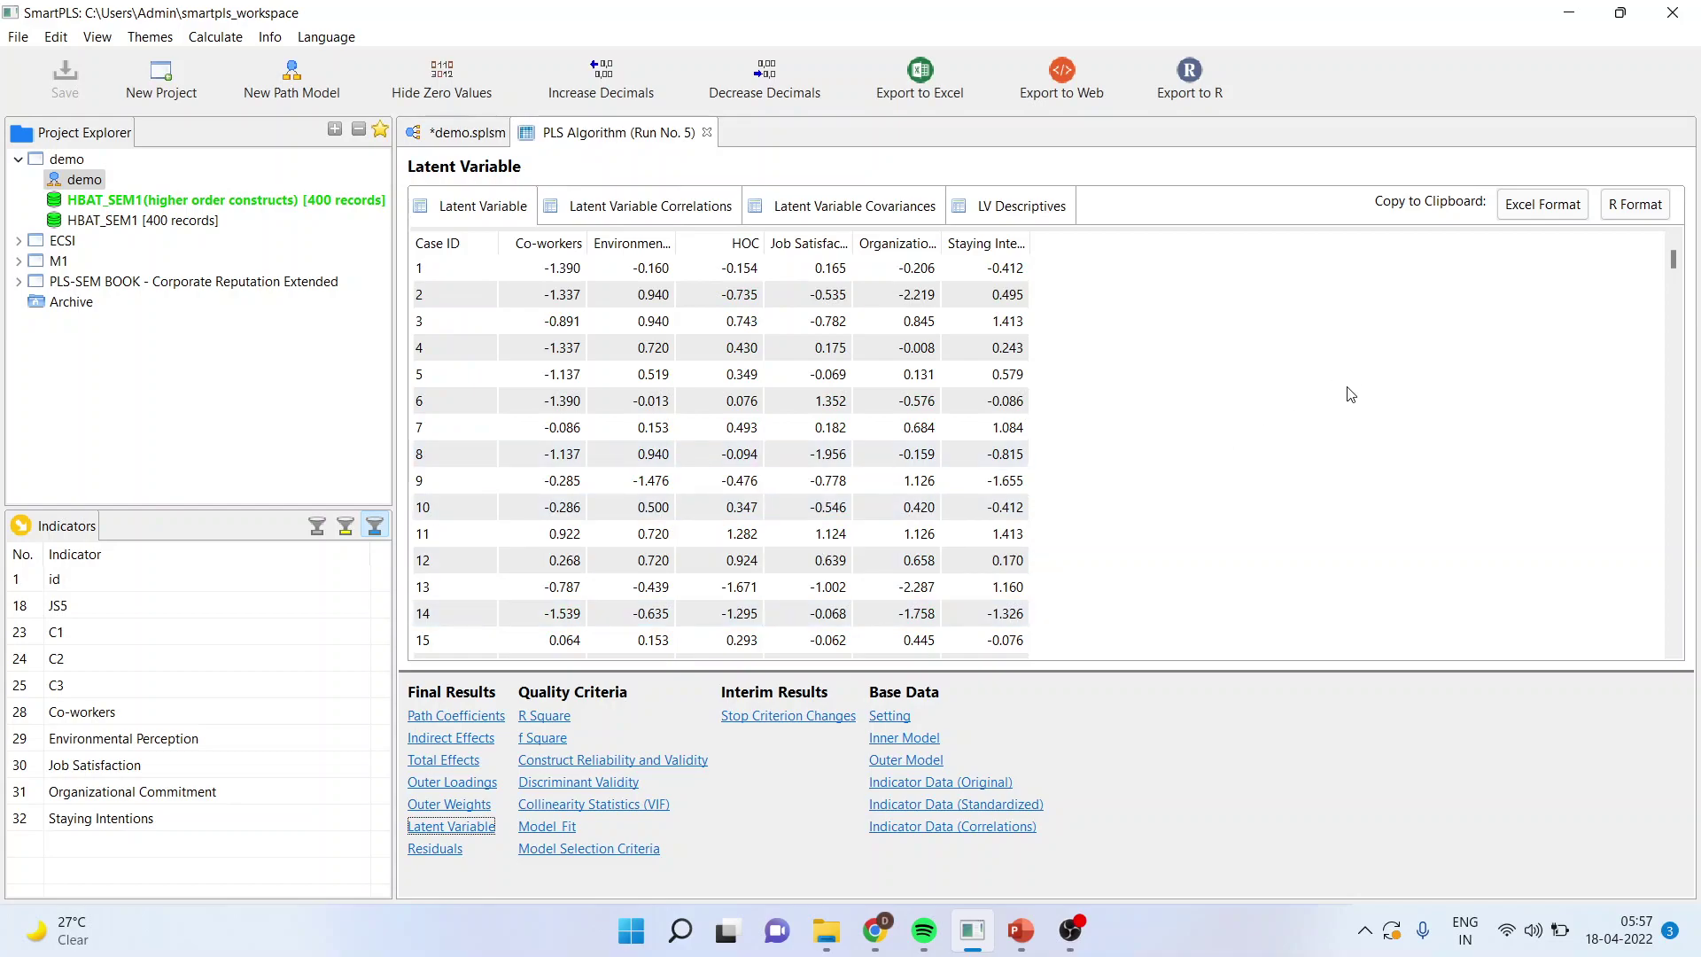
{"action": "left_click", "coordinate": [1522, 217]}
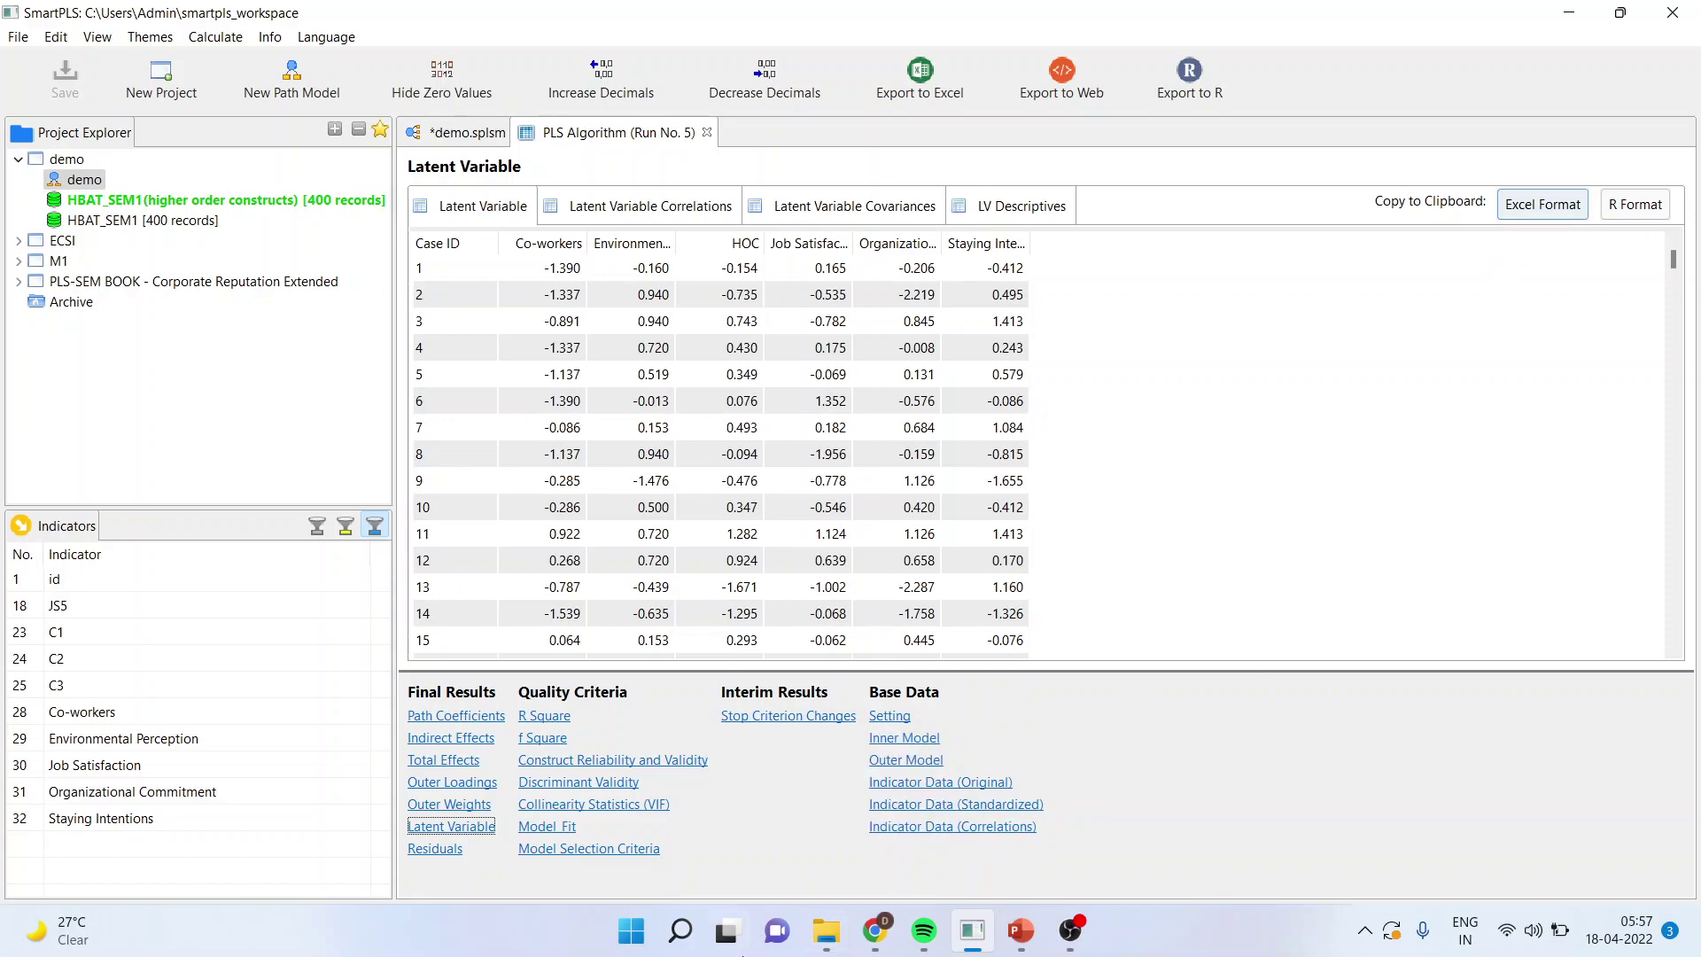
{"action": "left_click", "coordinate": [827, 931]}
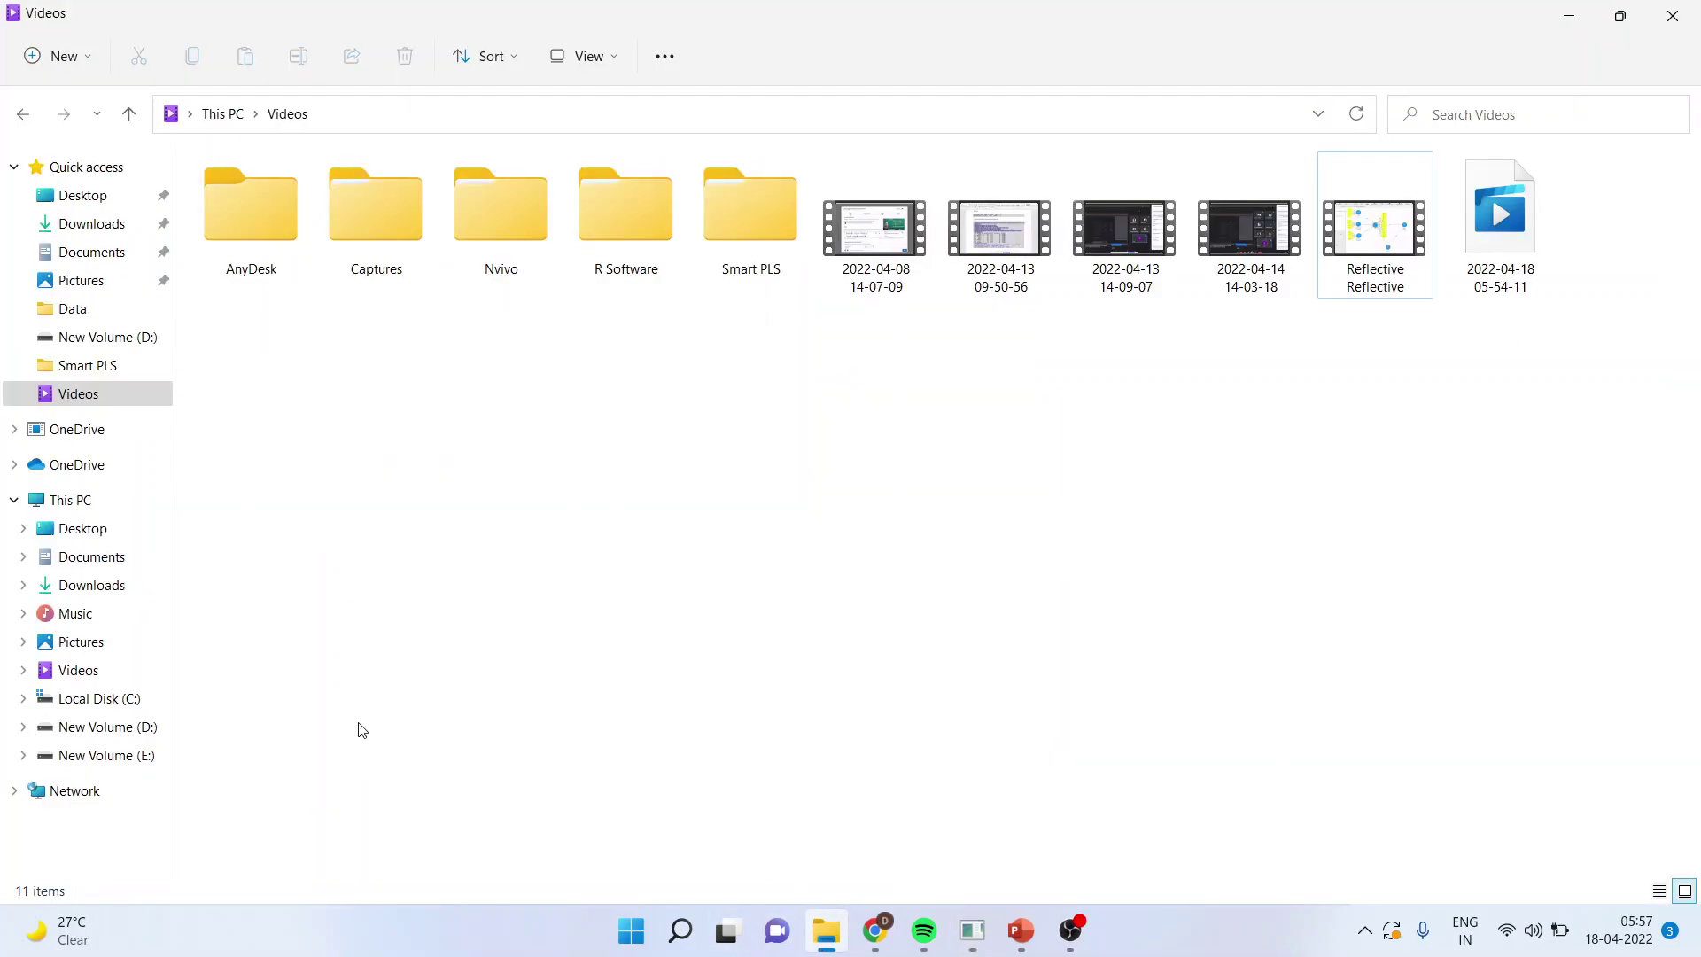
Step: Browse D: > Research Methodology > … > Smart PLS > Data and open HBAT_SEM1(higher order constructs) in Excel
{"action": "left_click", "coordinate": [124, 730]}
{"action": "left_click", "coordinate": [347, 424]}
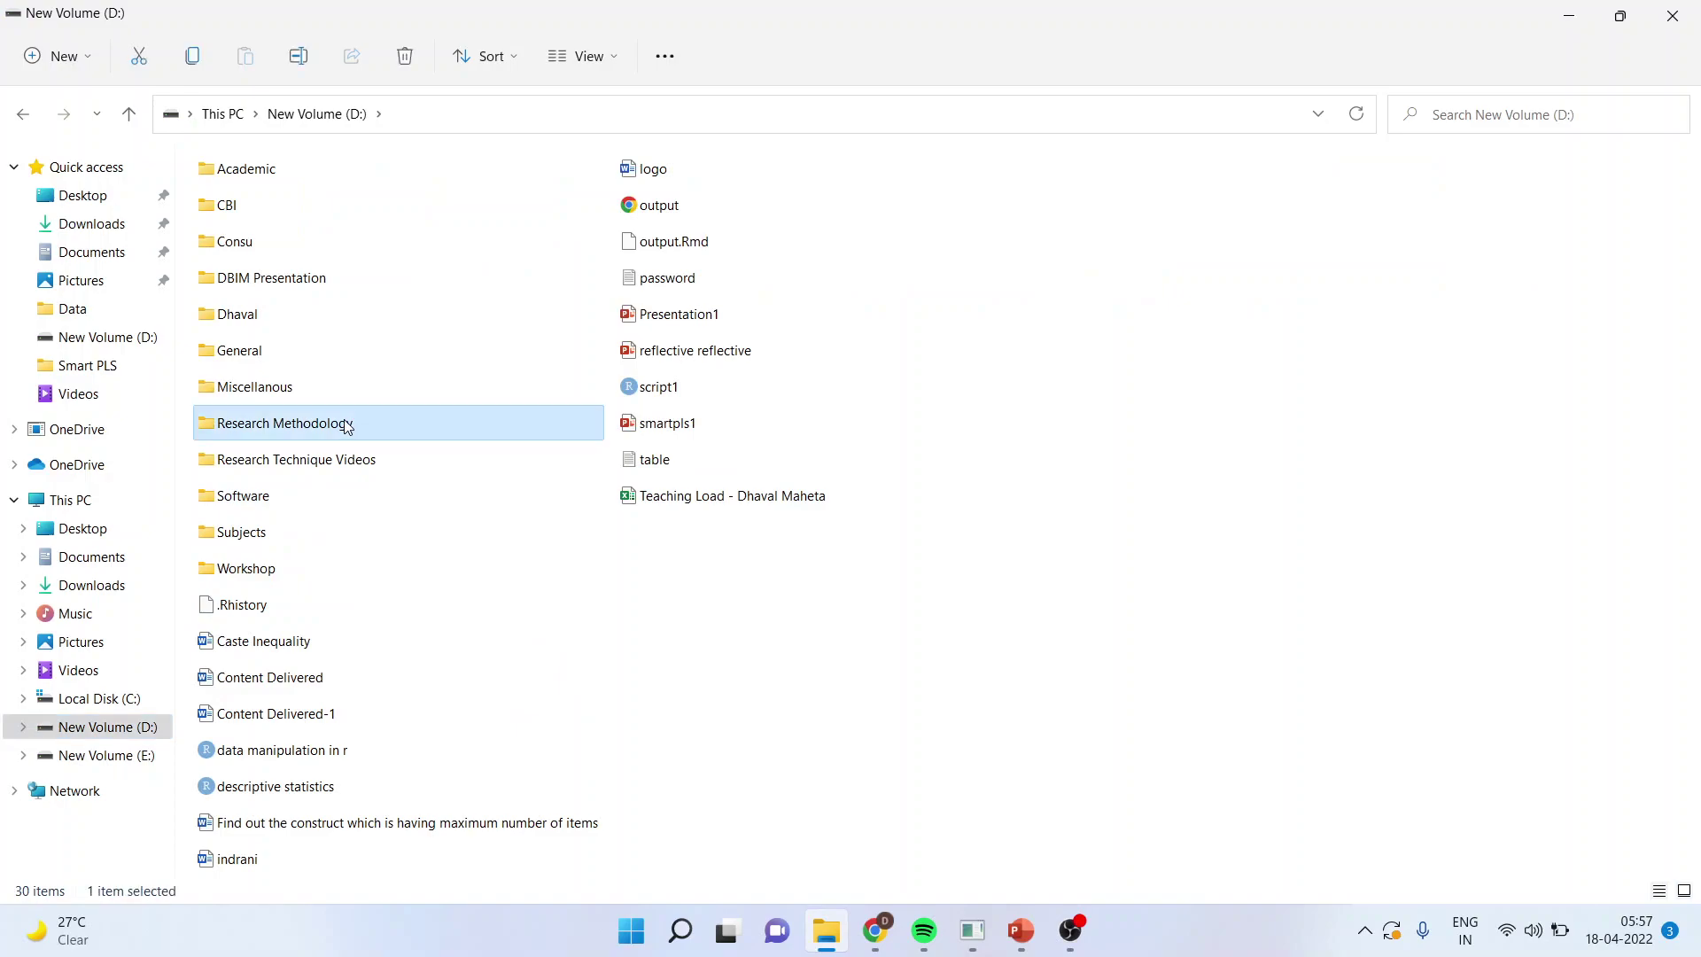
{"action": "double_click", "coordinate": [347, 424]}
{"action": "double_click", "coordinate": [342, 309]}
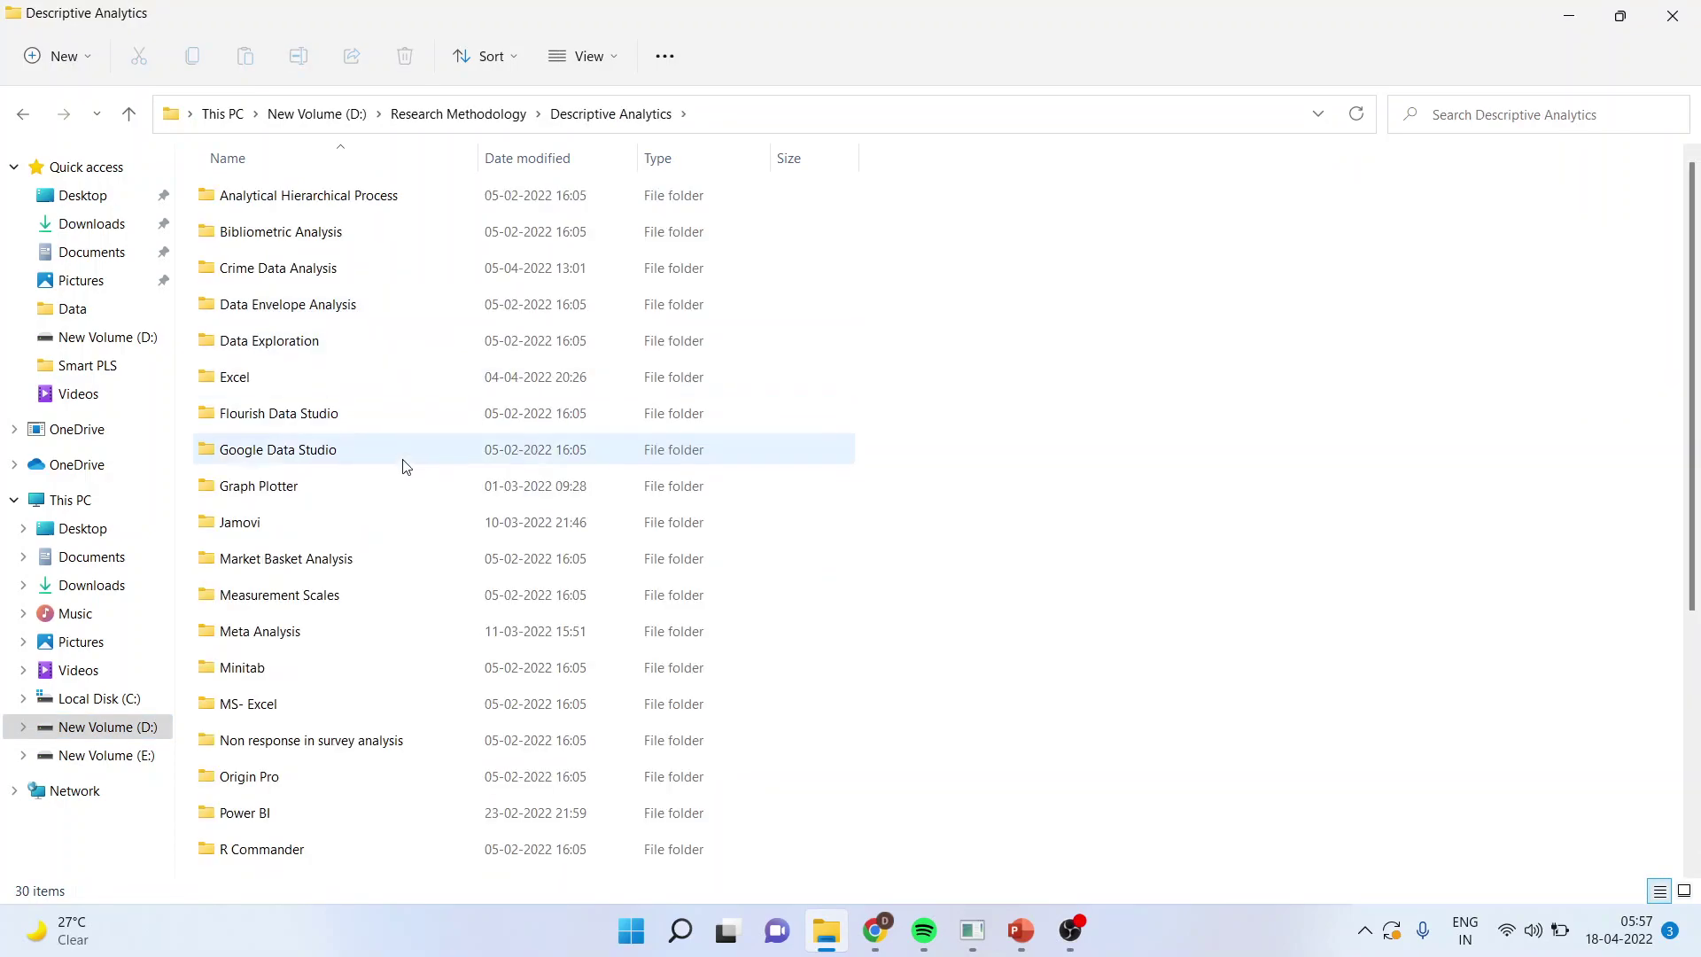
{"action": "scroll", "coordinate": [417, 578], "scroll_direction": "down", "scroll_amount": 2}
{"action": "left_click", "coordinate": [371, 862]}
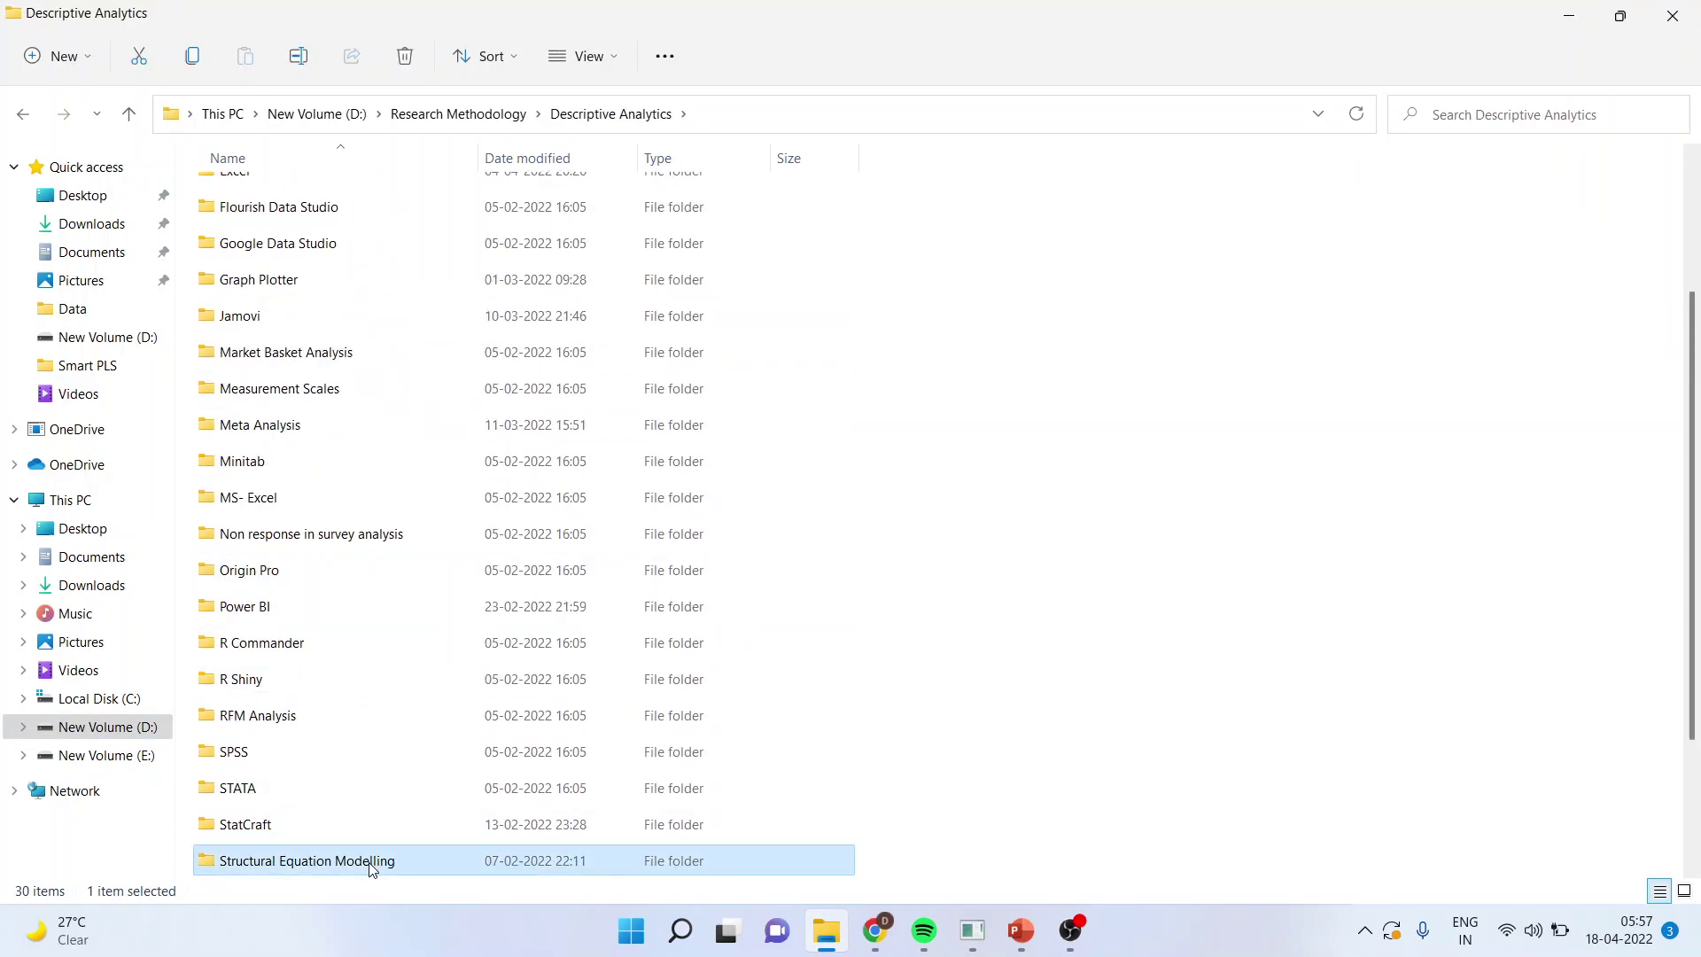
{"action": "double_click", "coordinate": [370, 864]}
{"action": "double_click", "coordinate": [301, 347]}
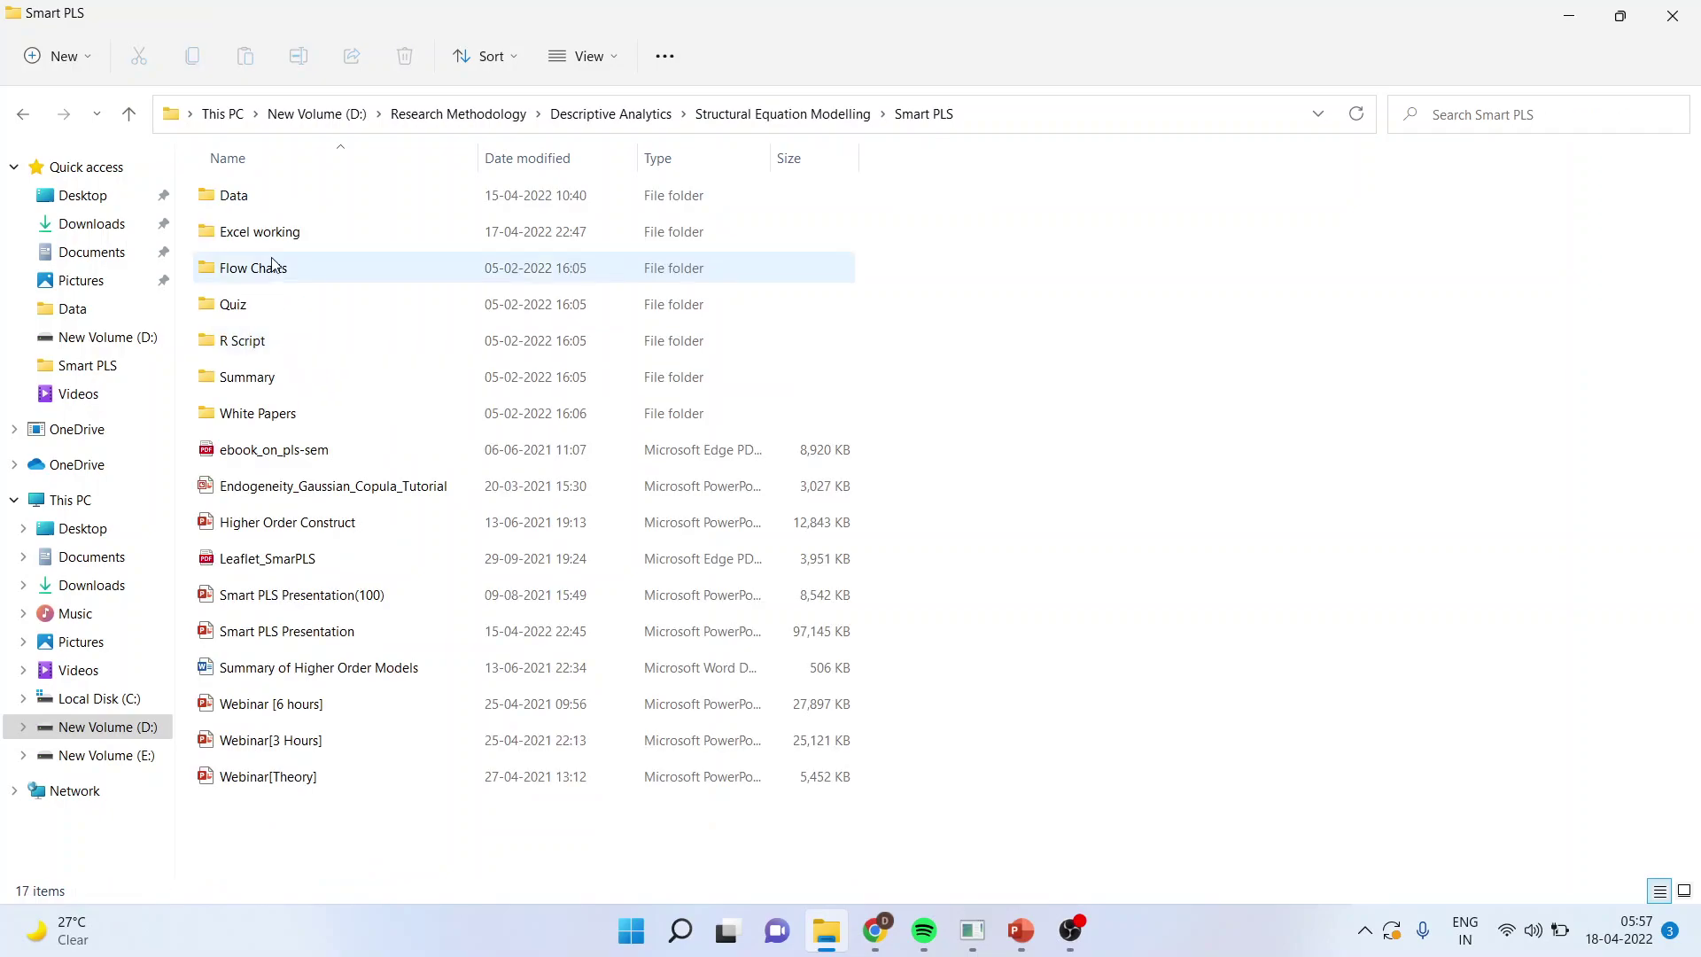
{"action": "double_click", "coordinate": [273, 204]}
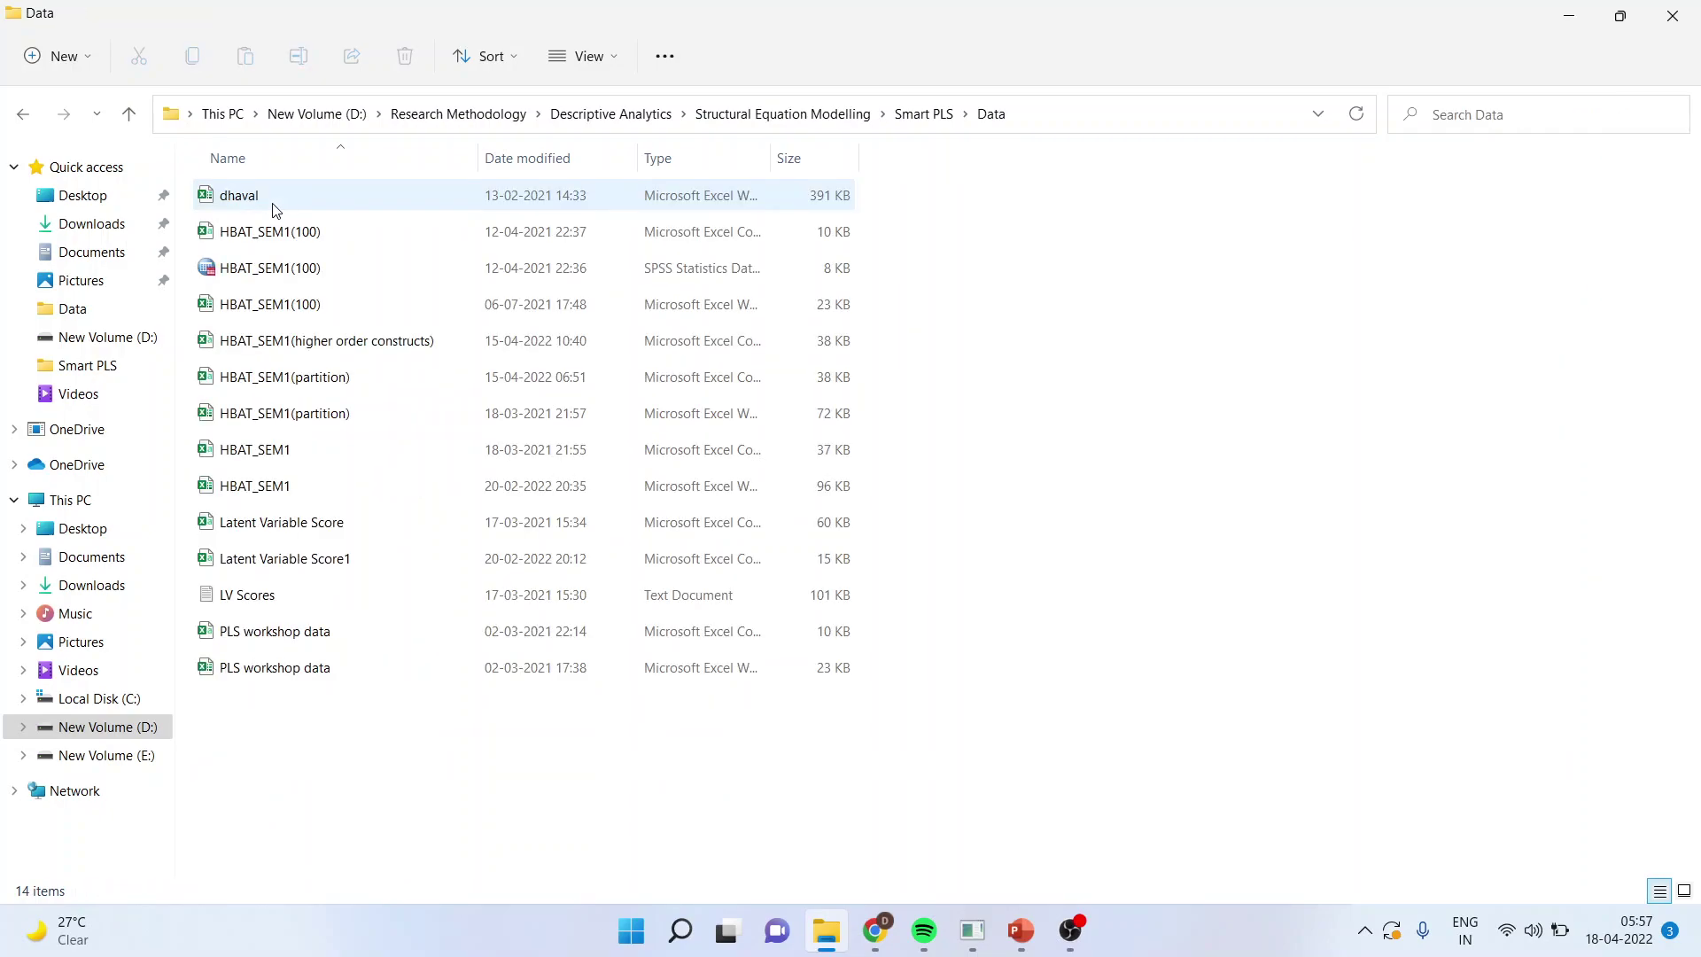
{"action": "left_click", "coordinate": [382, 342]}
{"action": "double_click", "coordinate": [381, 342]}
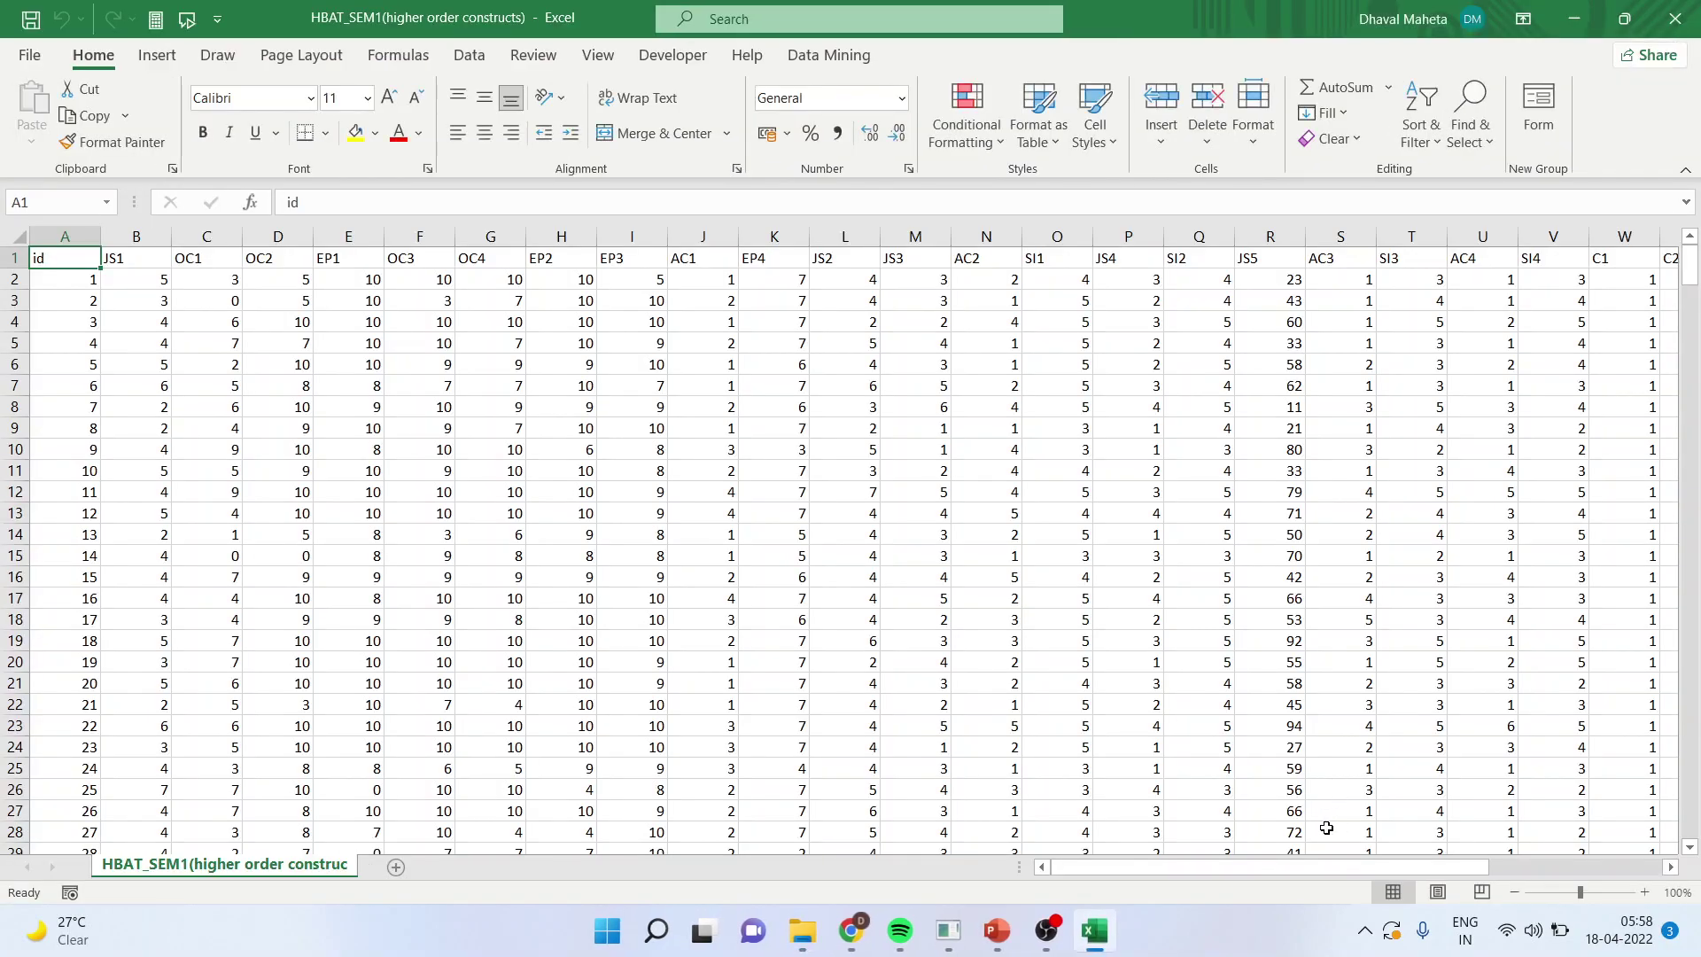
Step: Inspect score columns AB–AF starting at Co-workers in AB1, then cancel the Save As dialog
{"action": "left_click_drag", "start_coordinate": [1276, 865], "coordinate": [1455, 864]}
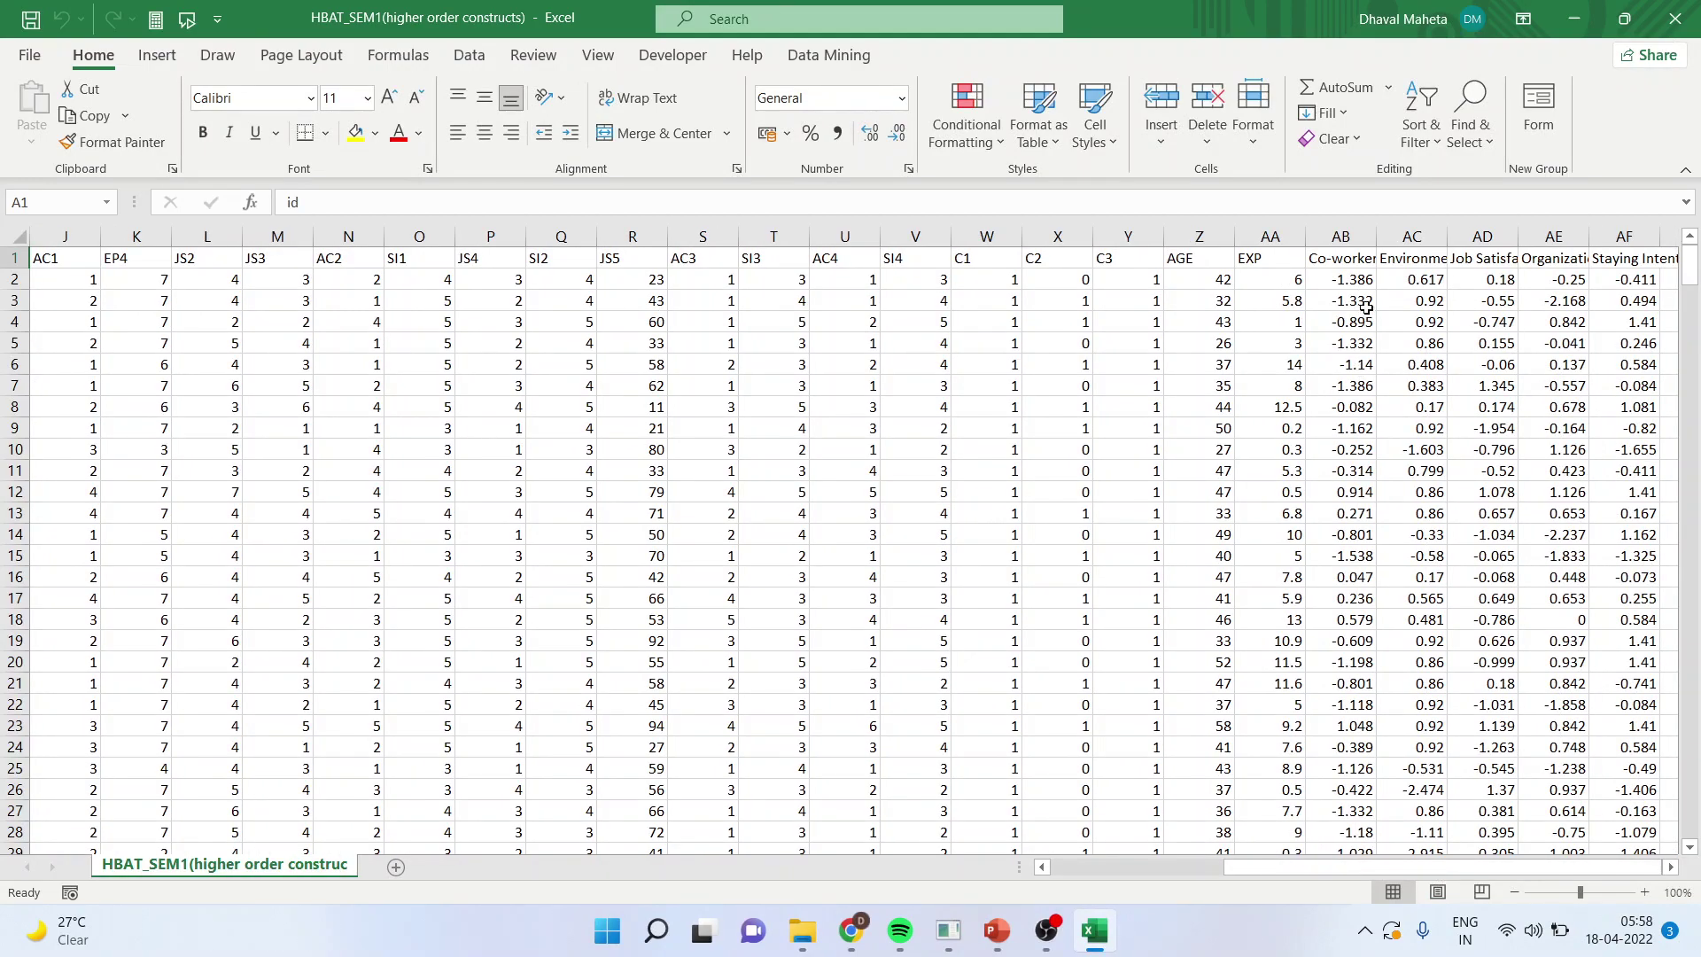
{"action": "left_click", "coordinate": [1342, 260]}
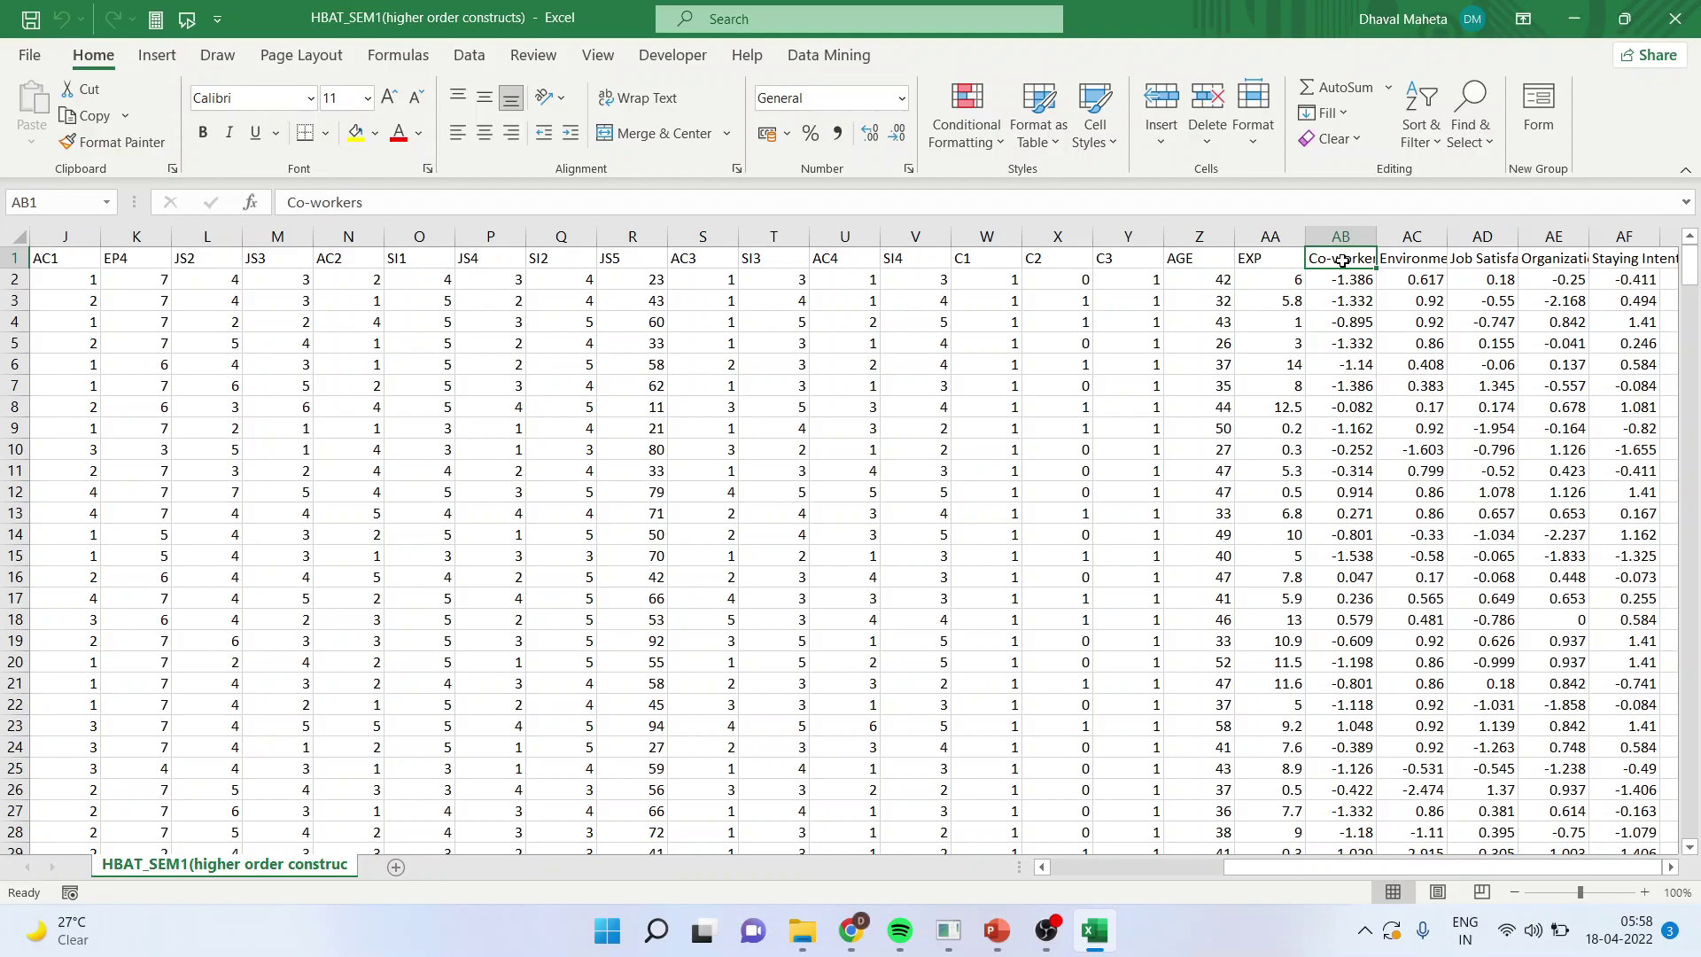
{"action": "left_click", "coordinate": [34, 55]}
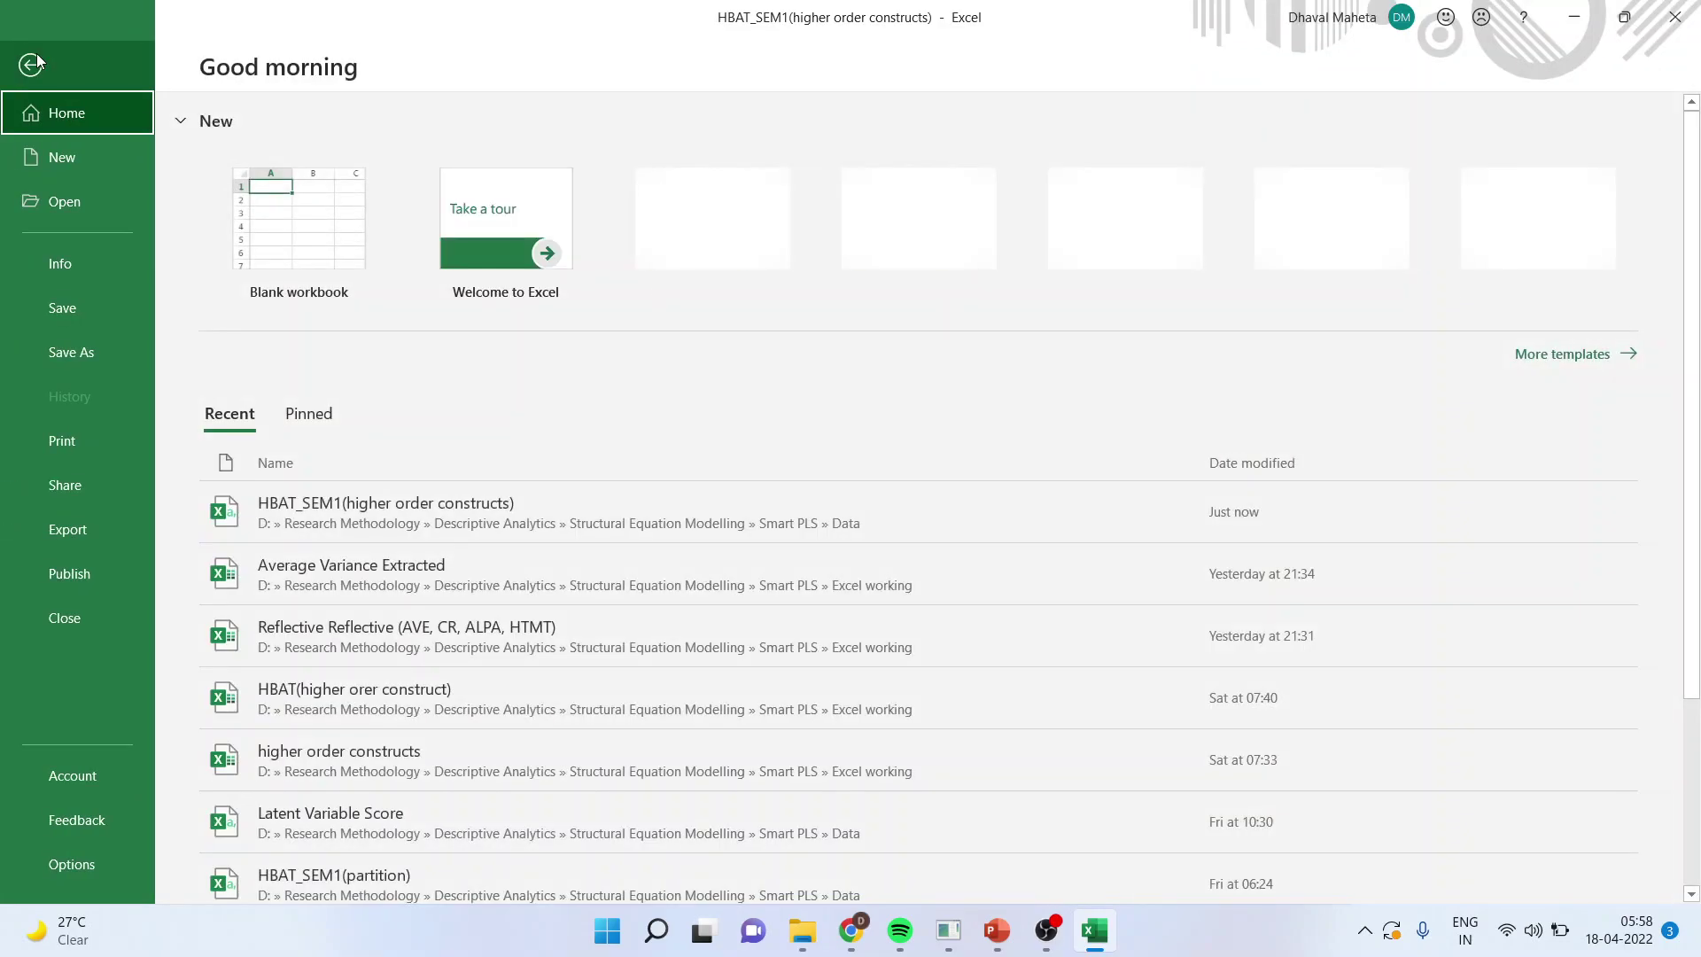
{"action": "left_click", "coordinate": [80, 341]}
{"action": "left_click", "coordinate": [323, 503]}
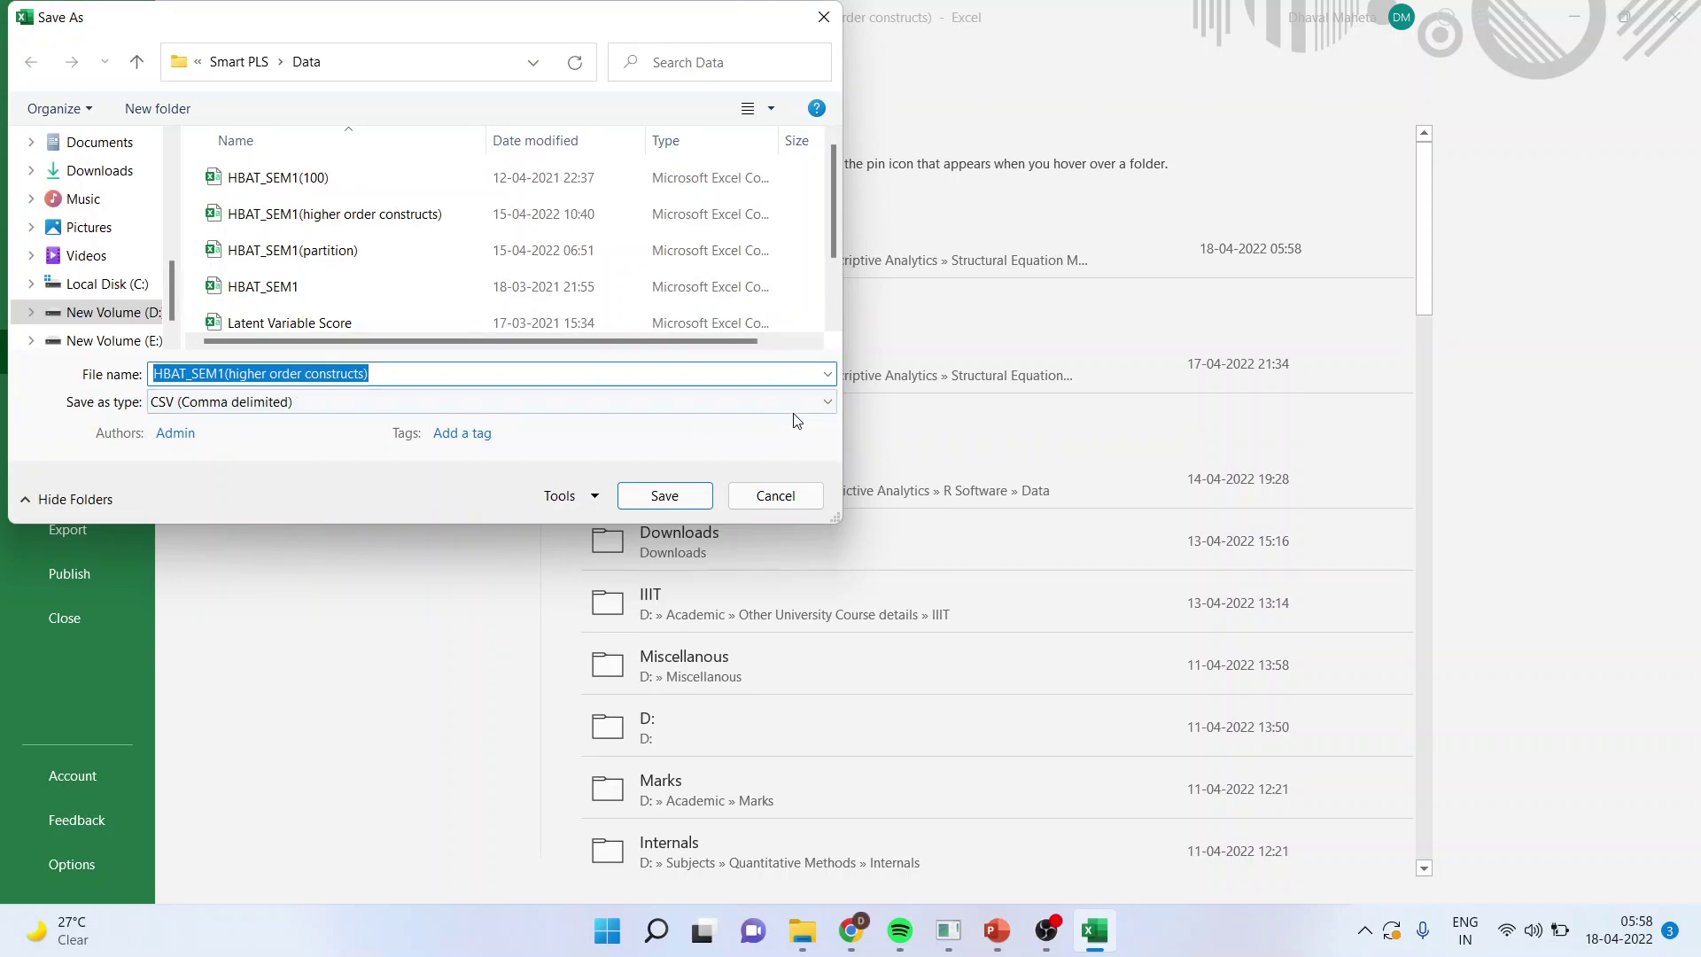
{"action": "left_click", "coordinate": [805, 497]}
Step: Open the HBAT_SEM1(higher order constructs) dataset: 400 samples, 32 indicators, 0 missing values
{"action": "left_click", "coordinate": [948, 930]}
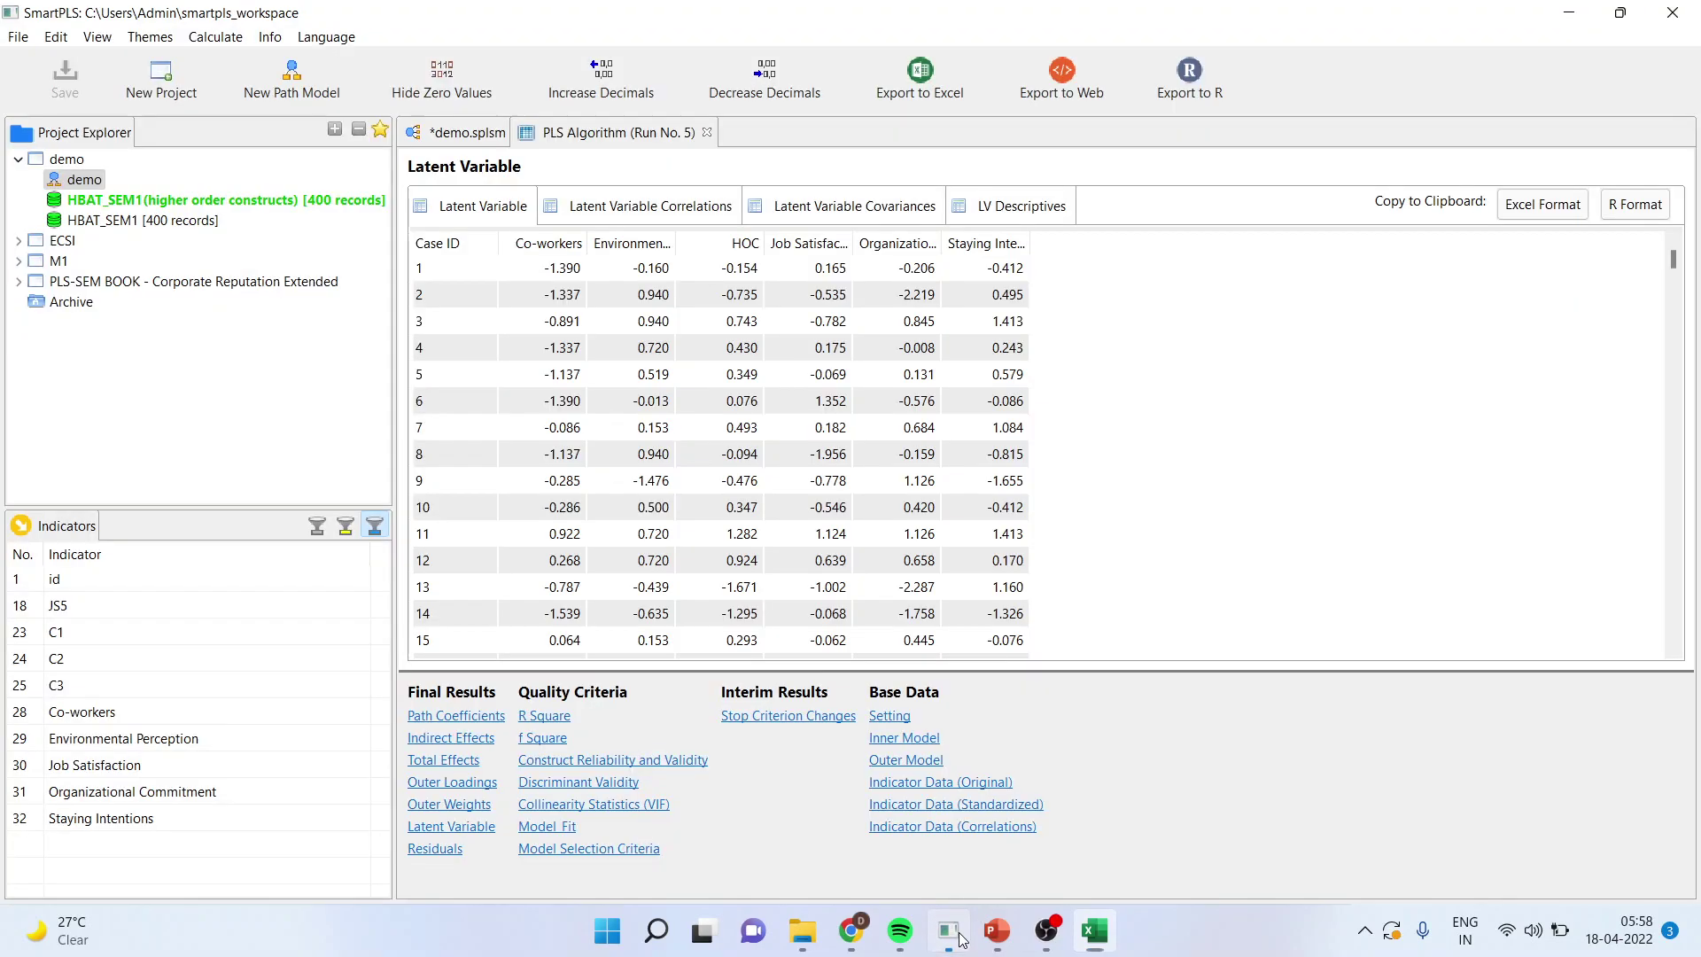
{"action": "left_click", "coordinate": [92, 182]}
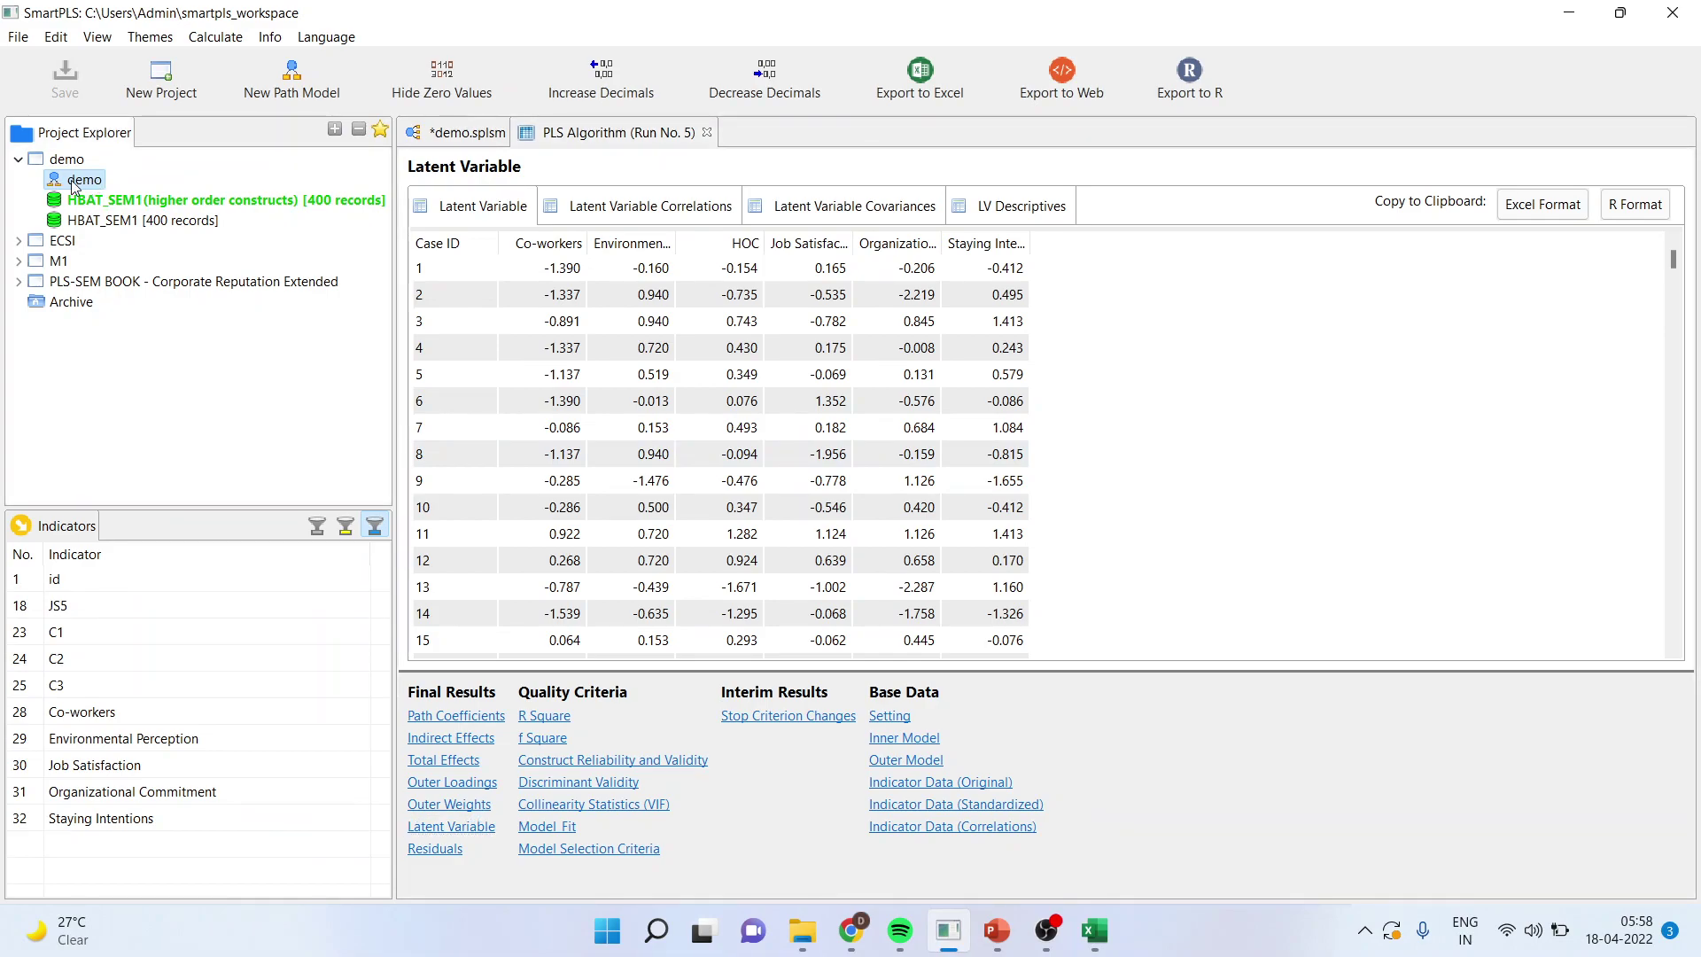
{"action": "right_click", "coordinate": [74, 183]}
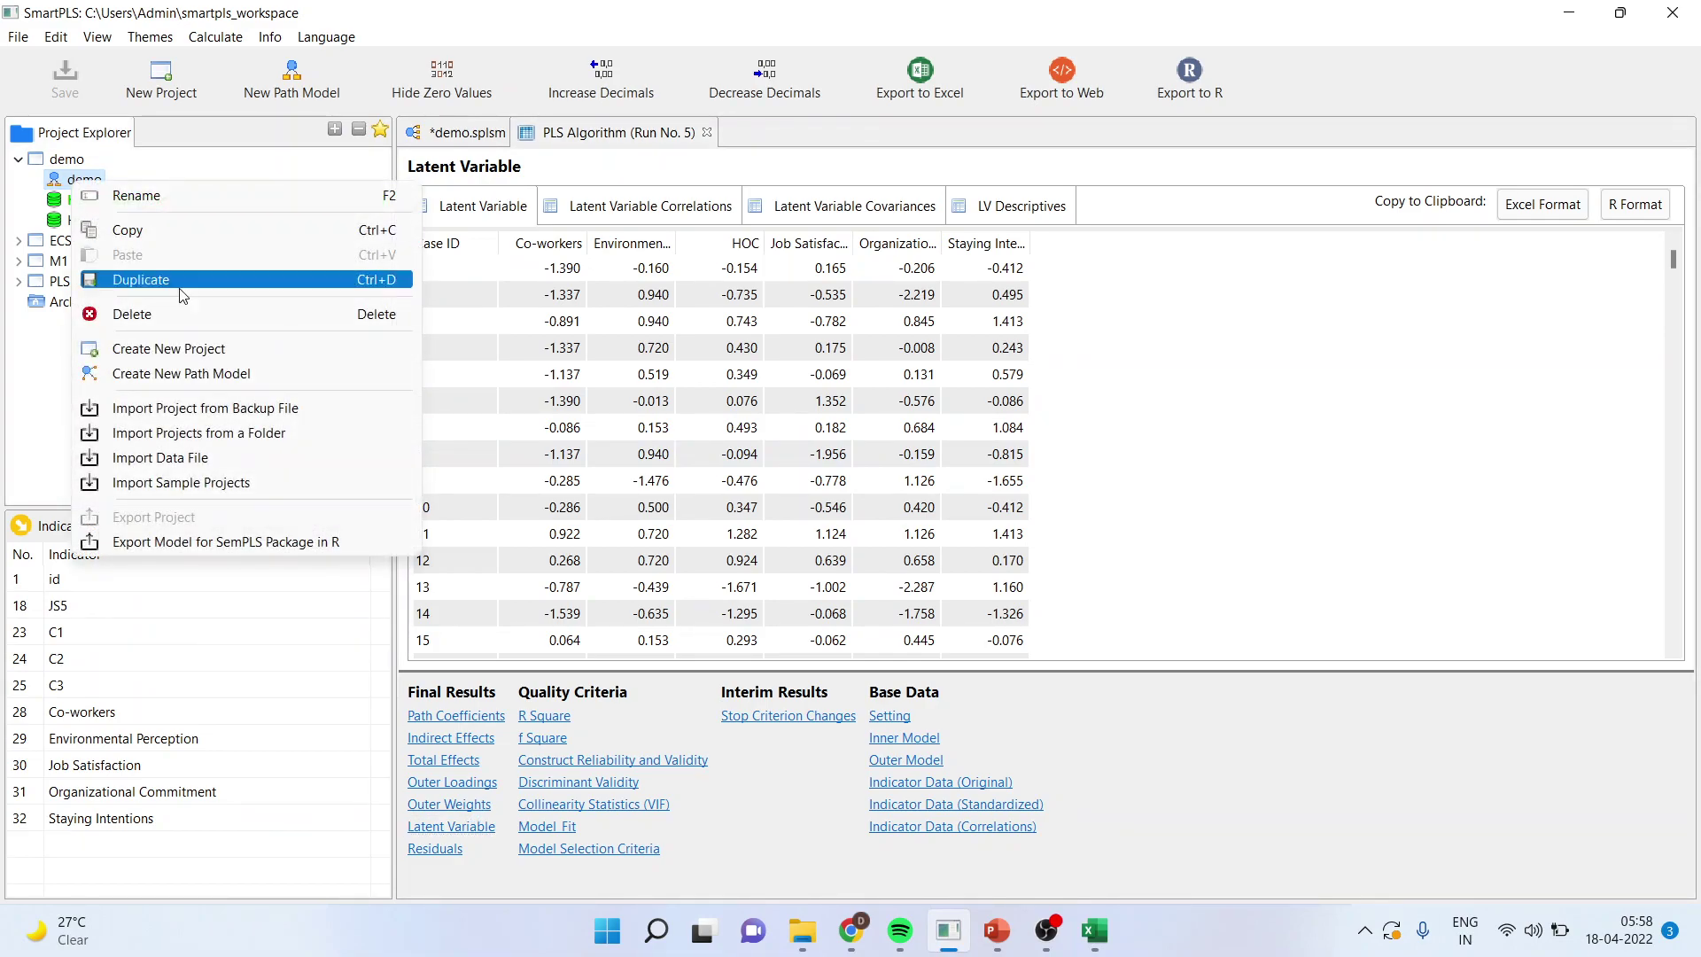
{"action": "left_click", "coordinate": [218, 460]}
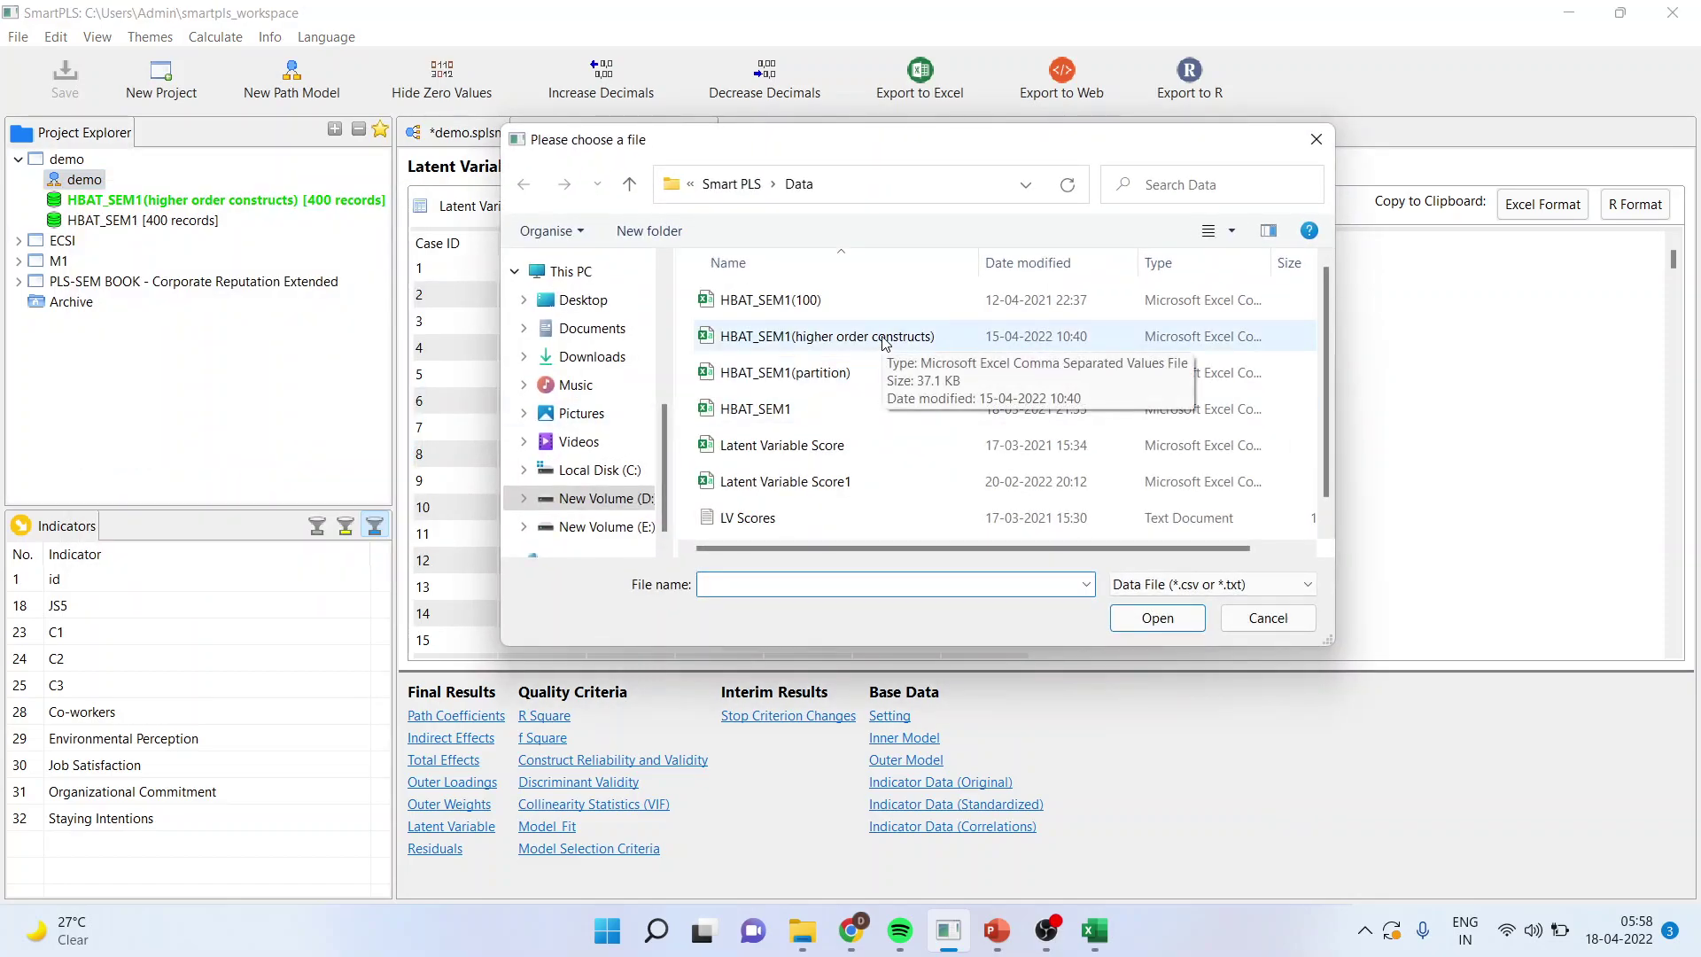
{"action": "left_click", "coordinate": [1265, 621]}
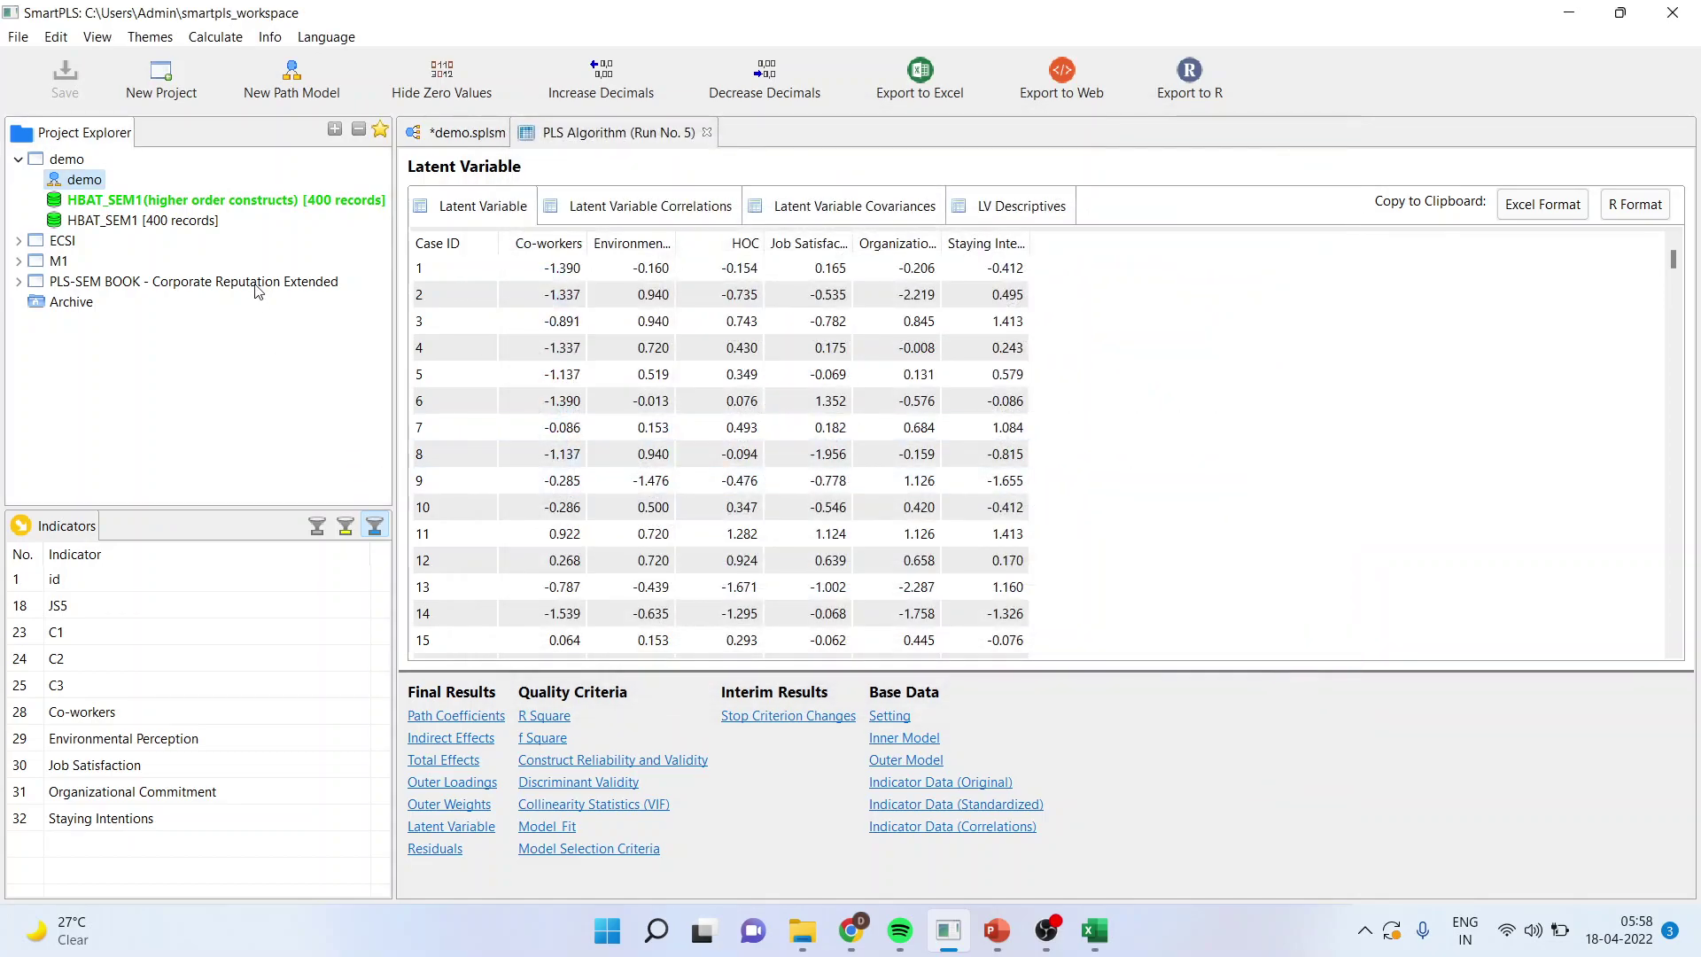
{"action": "double_click", "coordinate": [191, 200]}
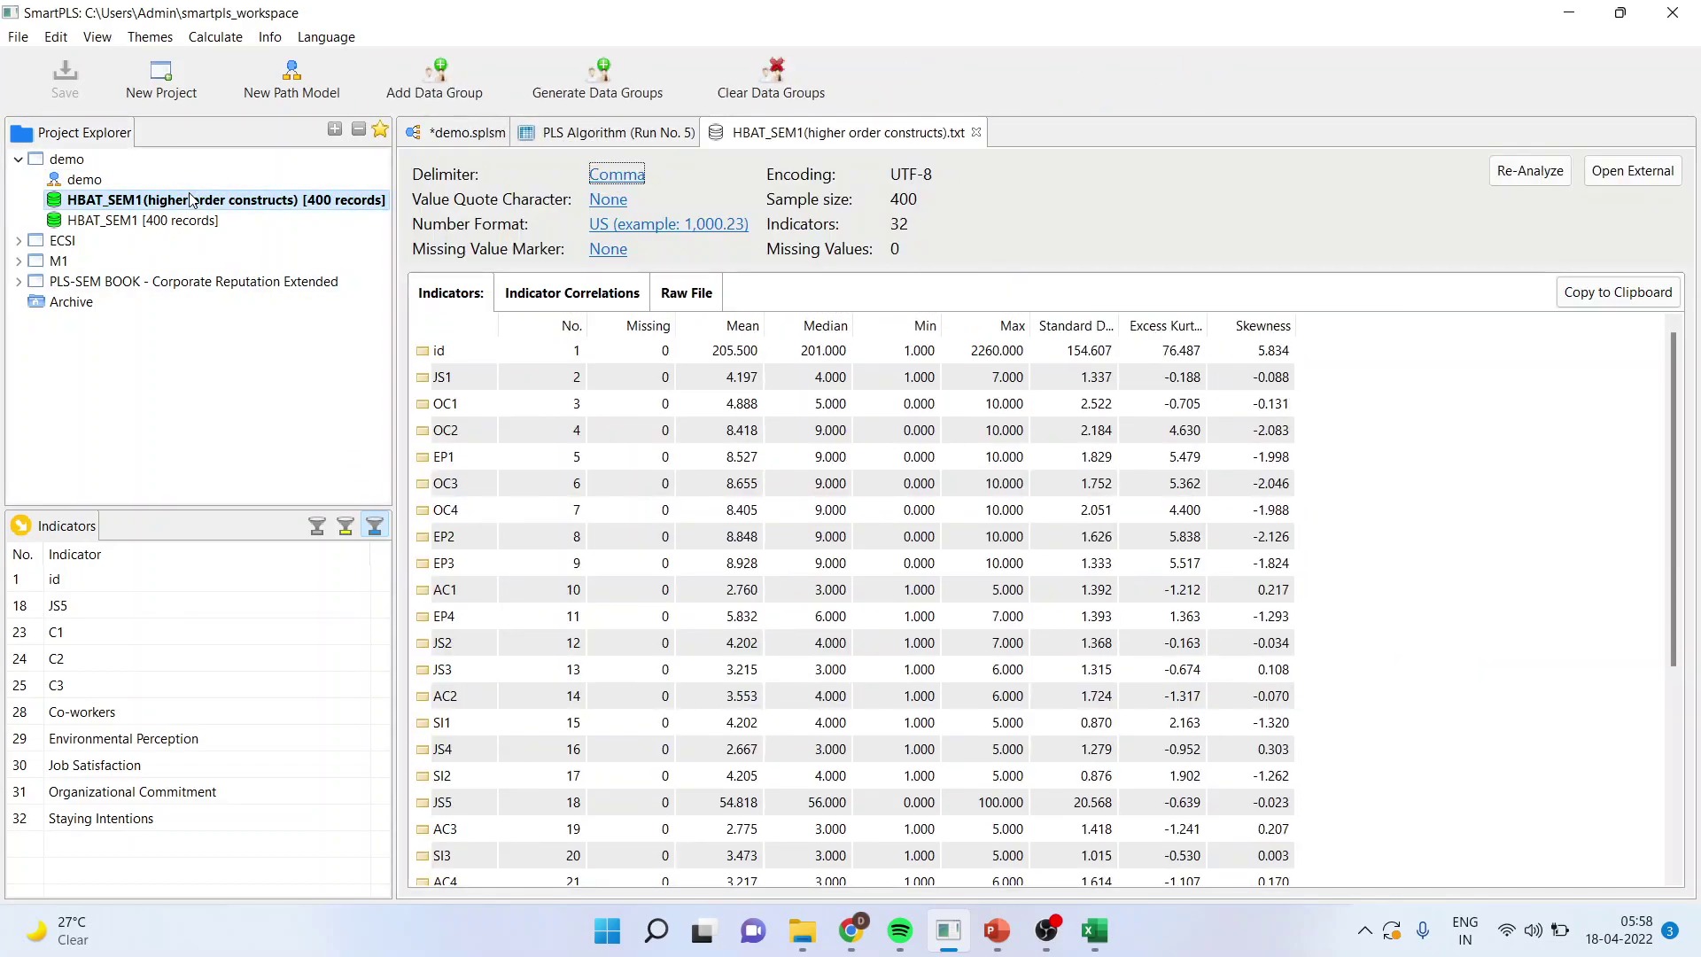
Step: View statistics for the Co-workers, Environmental Perception, Job Satisfaction, Organizational Commitment and Staying Intentions indicators
{"action": "left_click", "coordinate": [89, 713]}
{"action": "left_click", "coordinate": [108, 740]}
{"action": "left_click", "coordinate": [125, 766]}
{"action": "left_click", "coordinate": [129, 792]}
{"action": "left_click", "coordinate": [120, 820]}
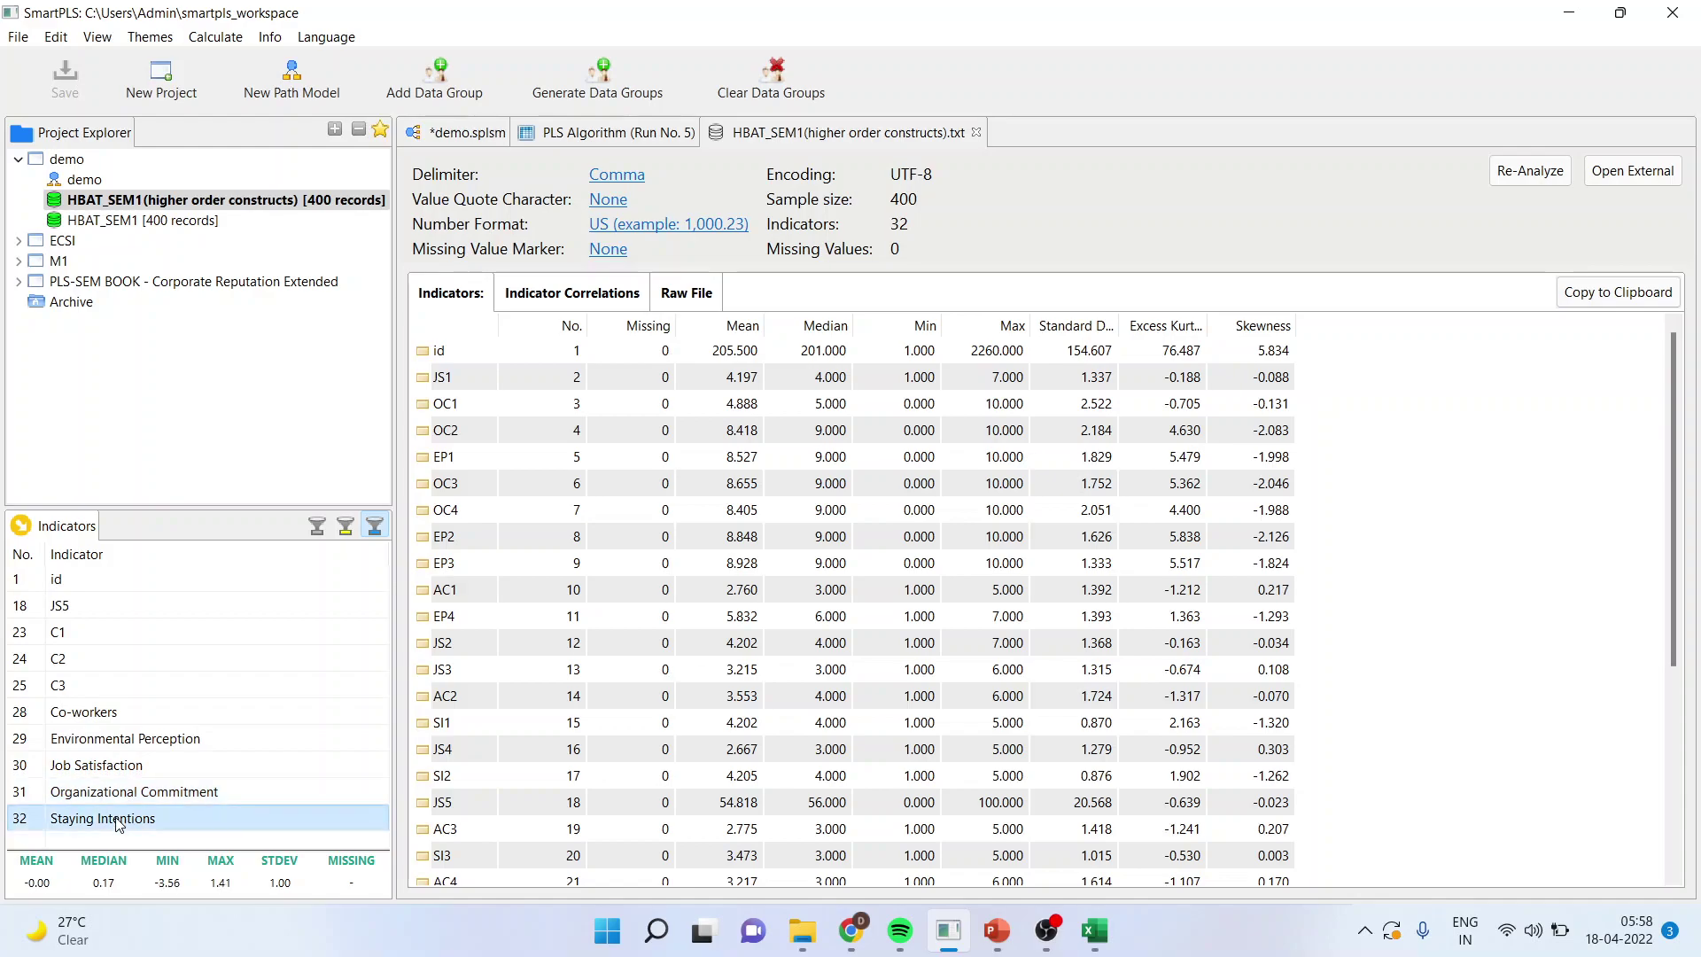
Step: On the demo path model, select HOC, Organizational Commitment, Environmental Perception and Job Satisfaction together
{"action": "left_click", "coordinate": [470, 135]}
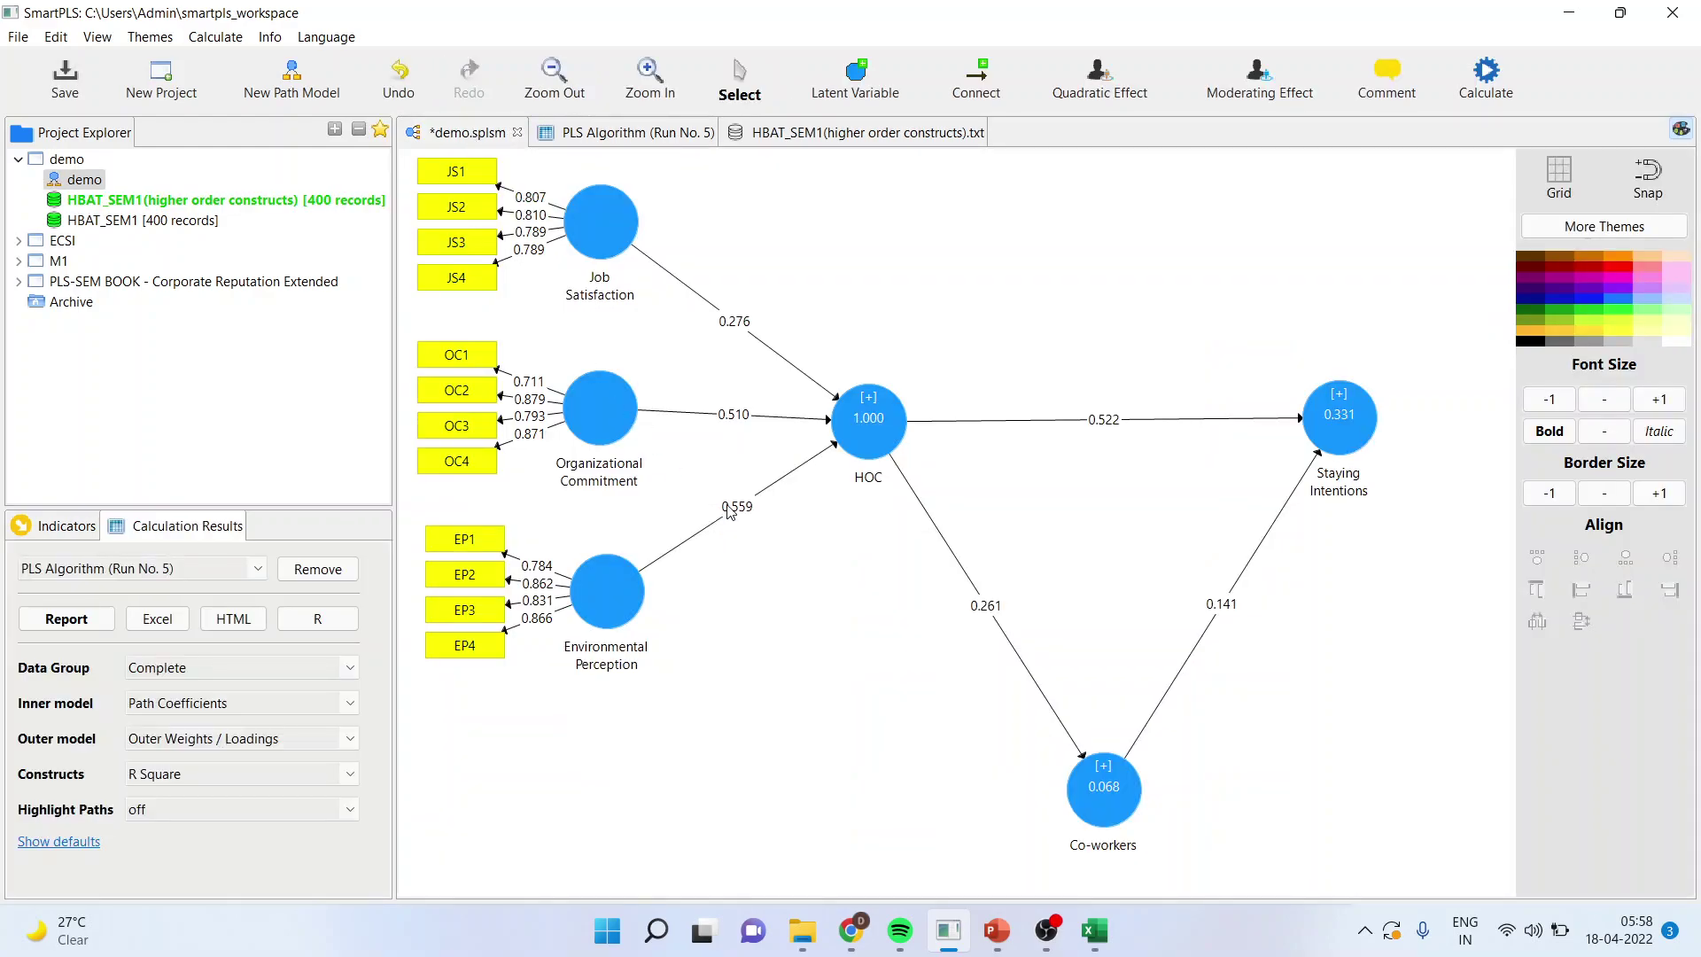
{"action": "left_click", "coordinate": [889, 439]}
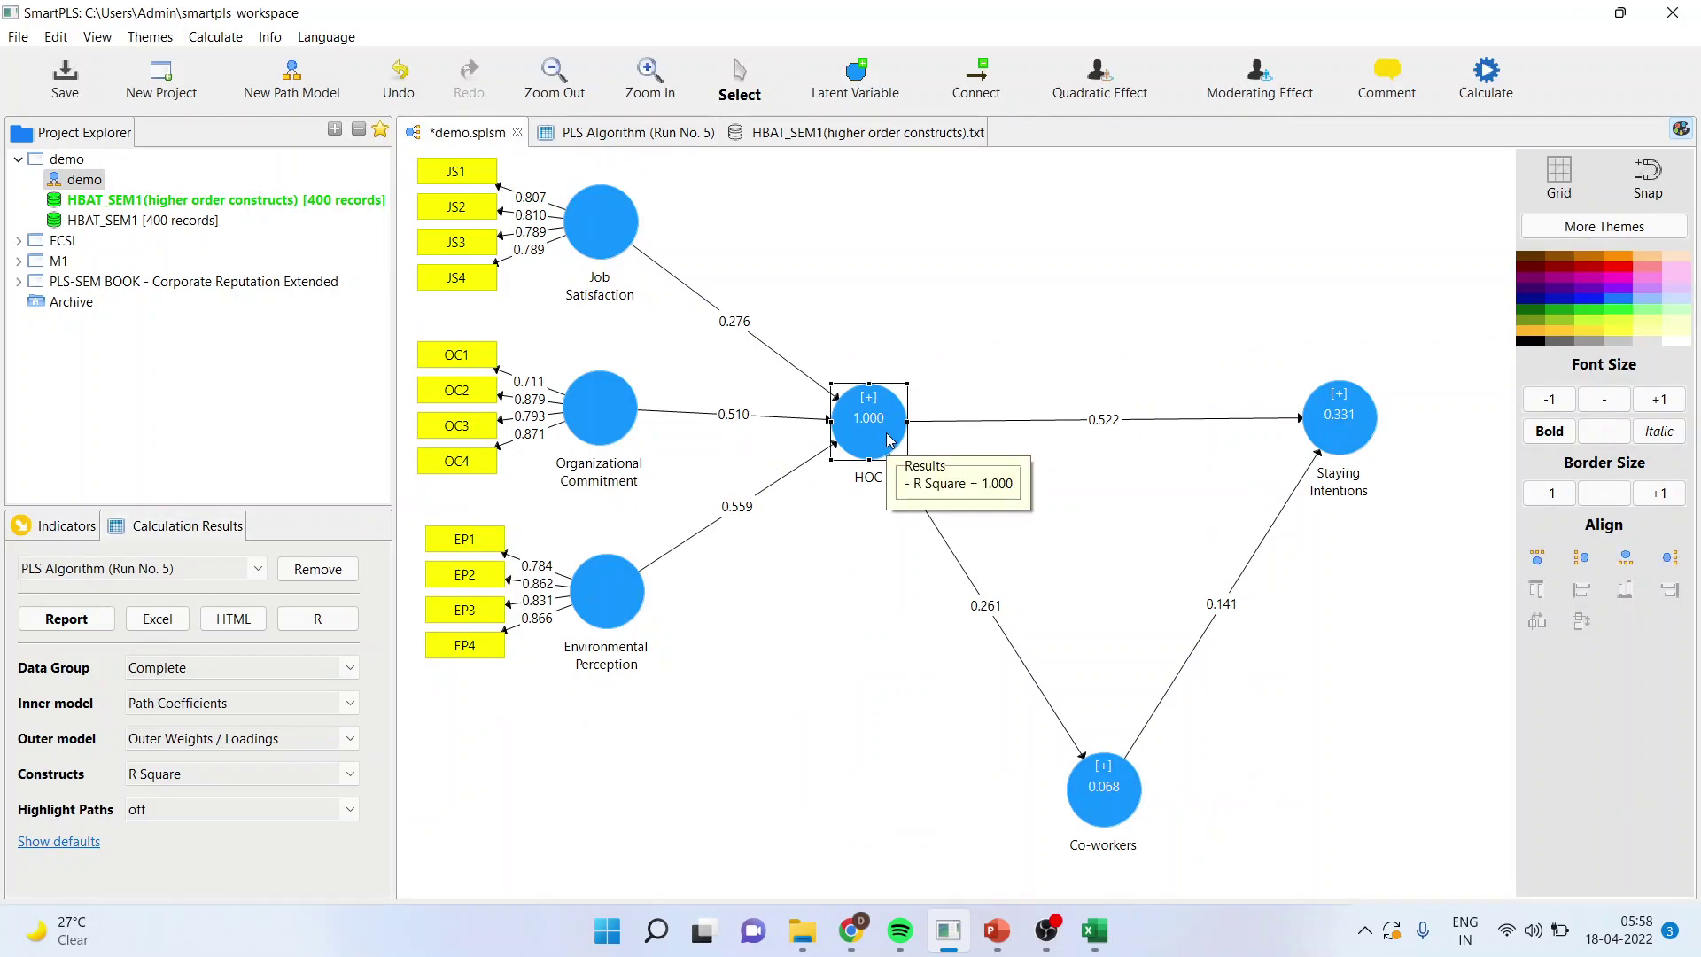
{"action": "left_click", "coordinate": [623, 596], "text": "ctrl"}
{"action": "left_click", "coordinate": [603, 429], "text": "ctrl"}
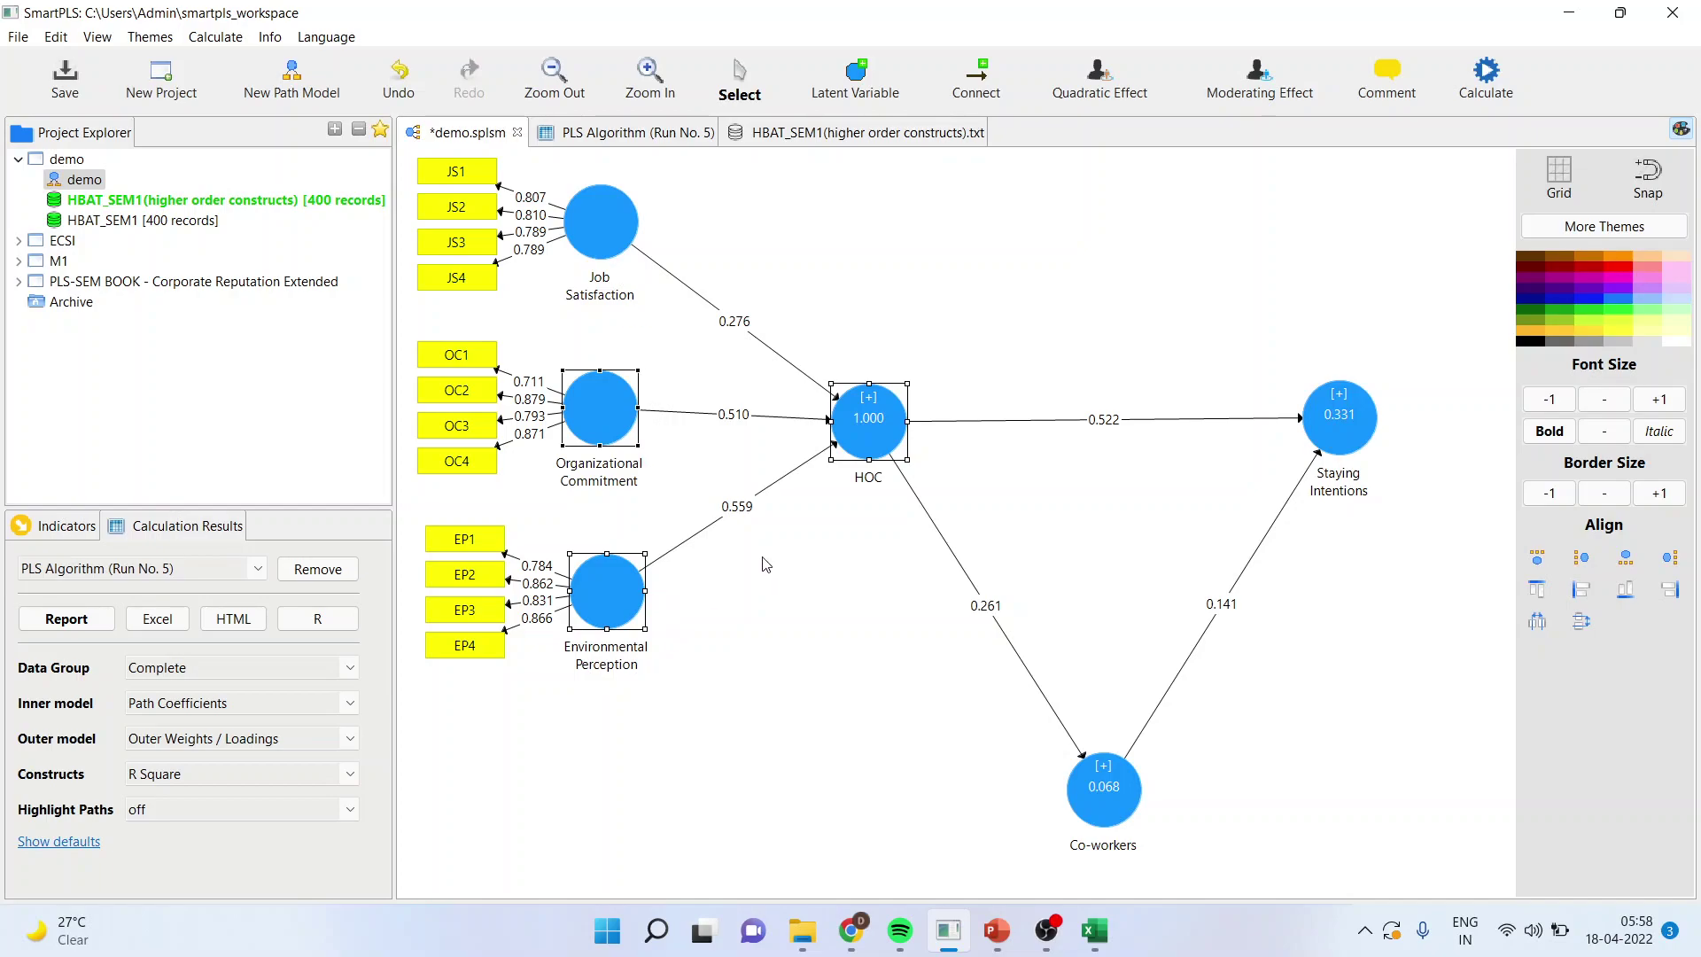
{"action": "left_click", "coordinate": [619, 246], "text": "ctrl"}
Step: Delete the selected constructs and build a new construct from the three component score indicators
{"action": "key", "text": "Delete"}
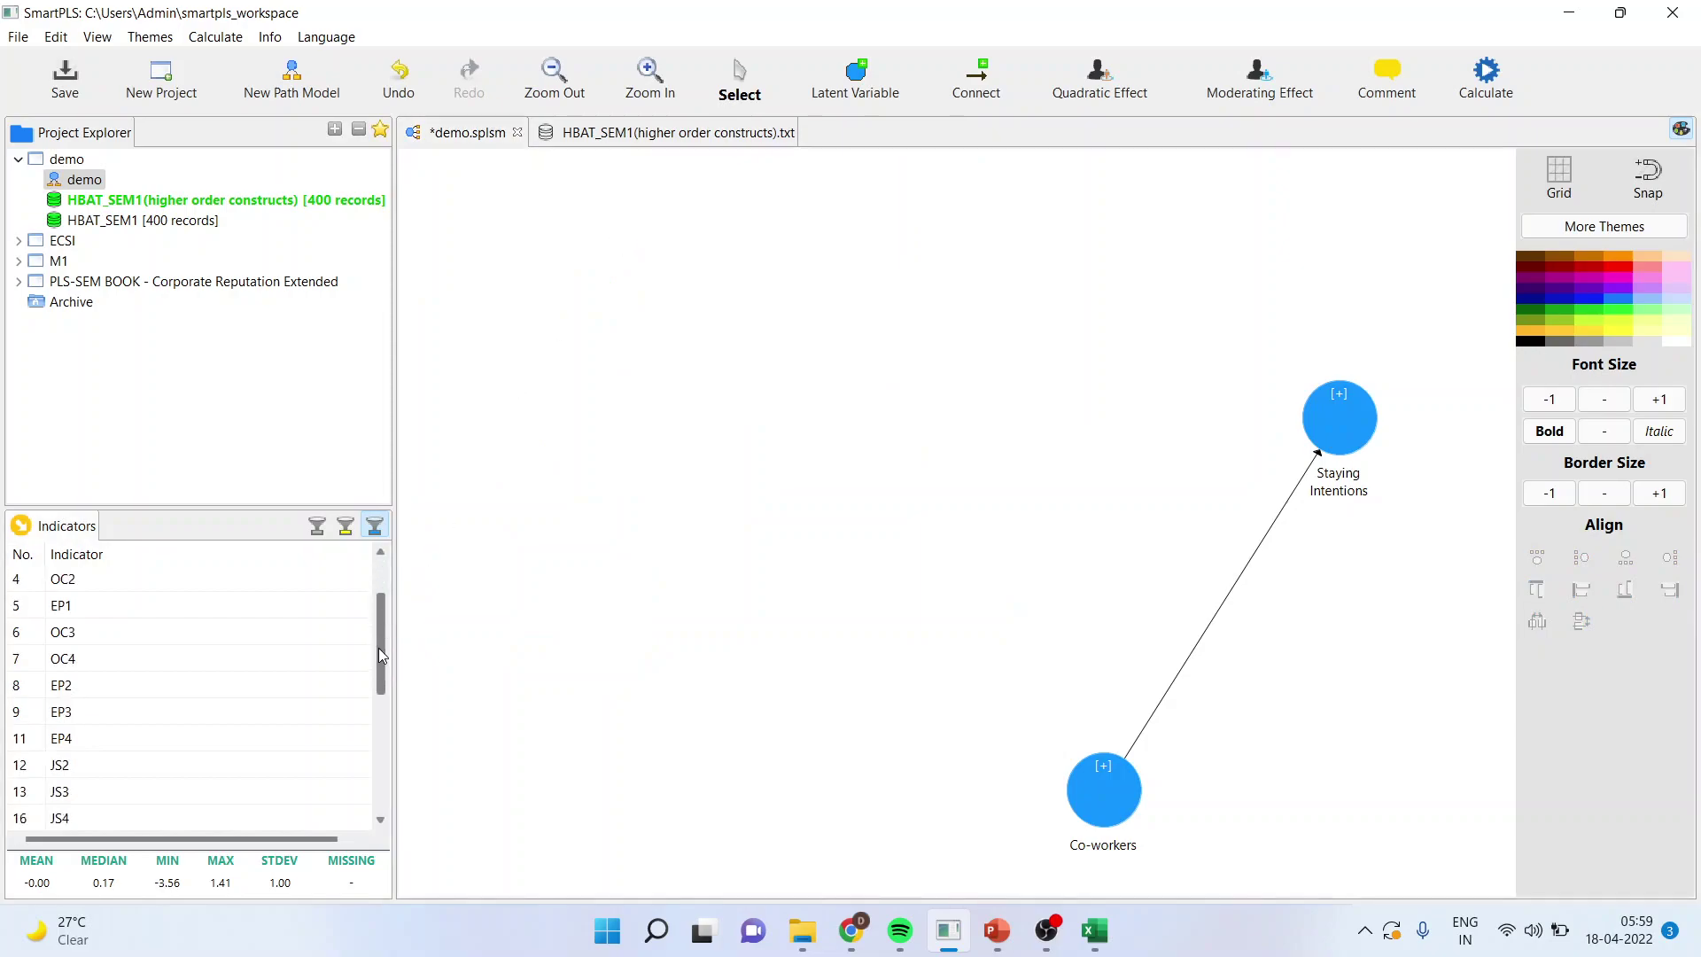
{"action": "left_click_drag", "start_coordinate": [379, 636], "coordinate": [386, 756]}
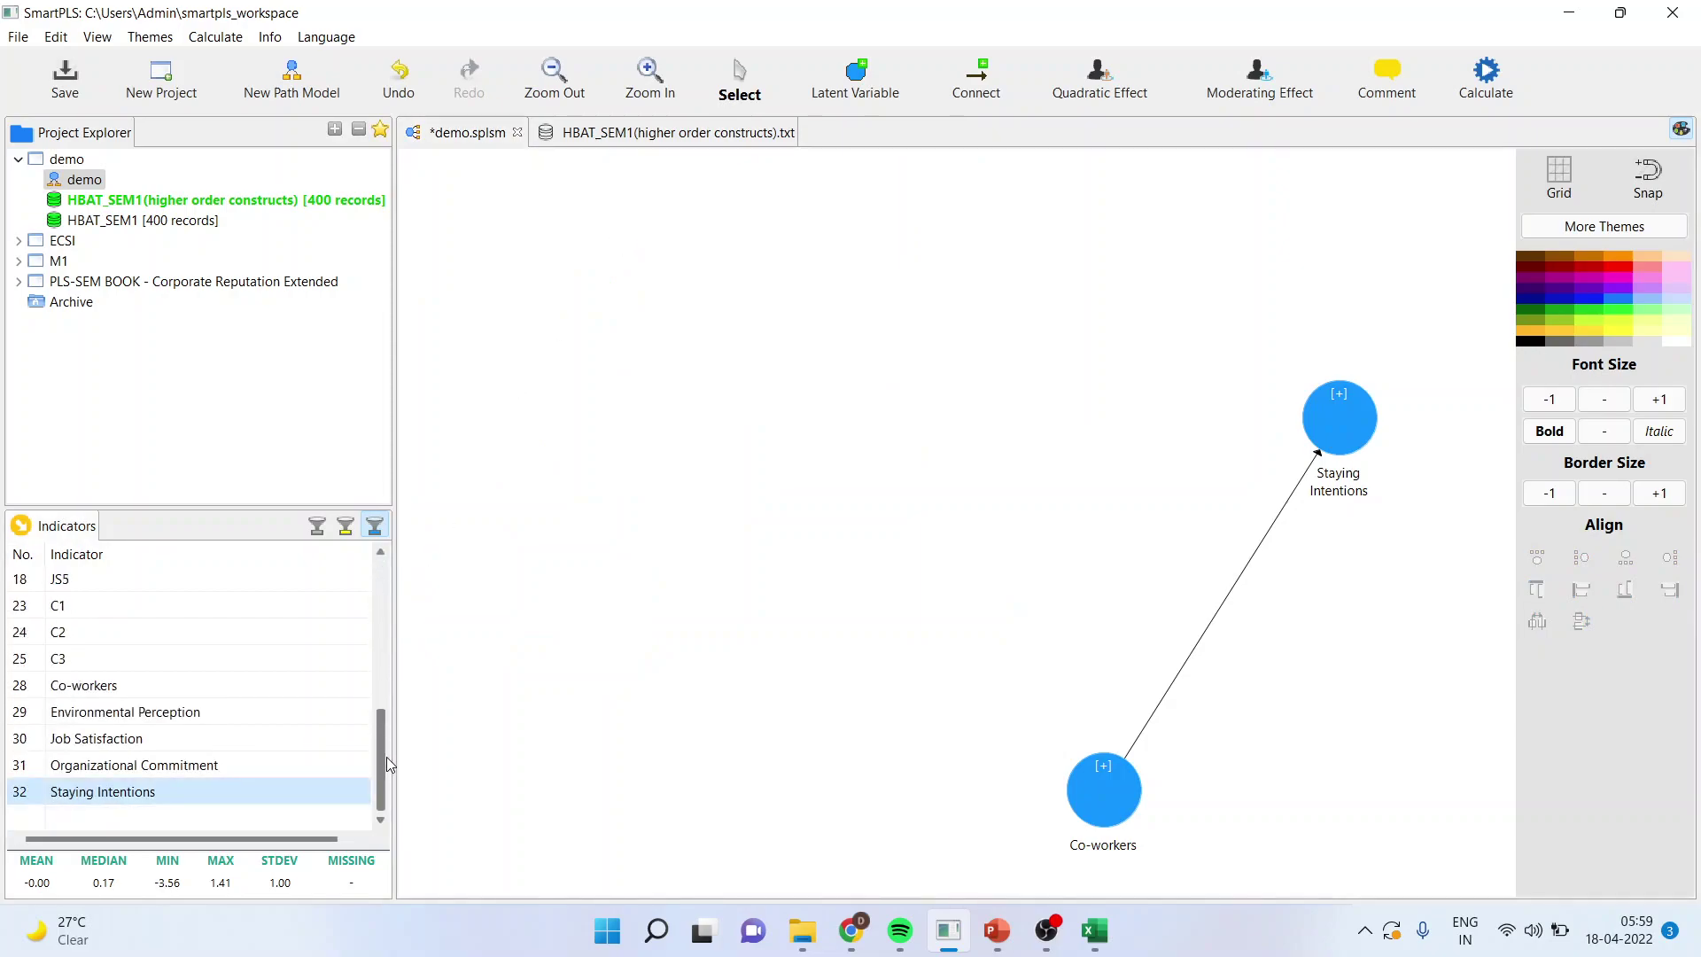
{"action": "left_click", "coordinate": [188, 716]}
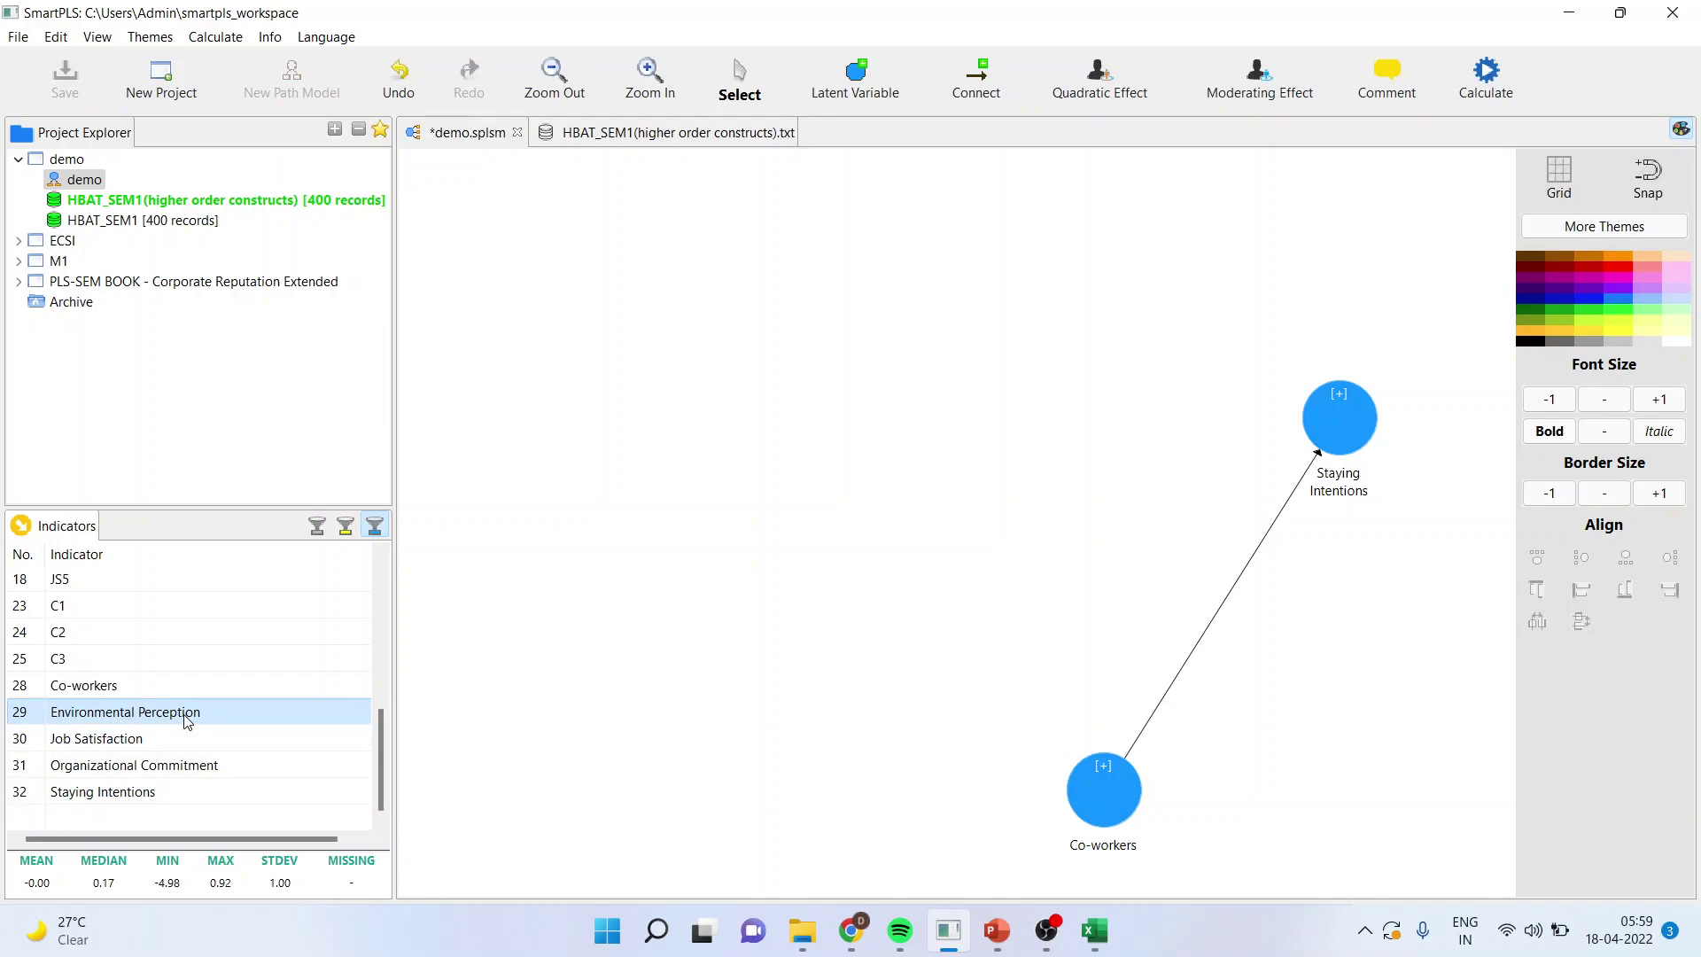
{"action": "left_click", "coordinate": [179, 742], "text": "ctrl"}
{"action": "left_click", "coordinate": [226, 767], "text": "ctrl"}
{"action": "left_click_drag", "start_coordinate": [232, 710], "coordinate": [649, 333]}
Step: Rename the new construct to HOC
{"action": "right_click", "coordinate": [649, 333]}
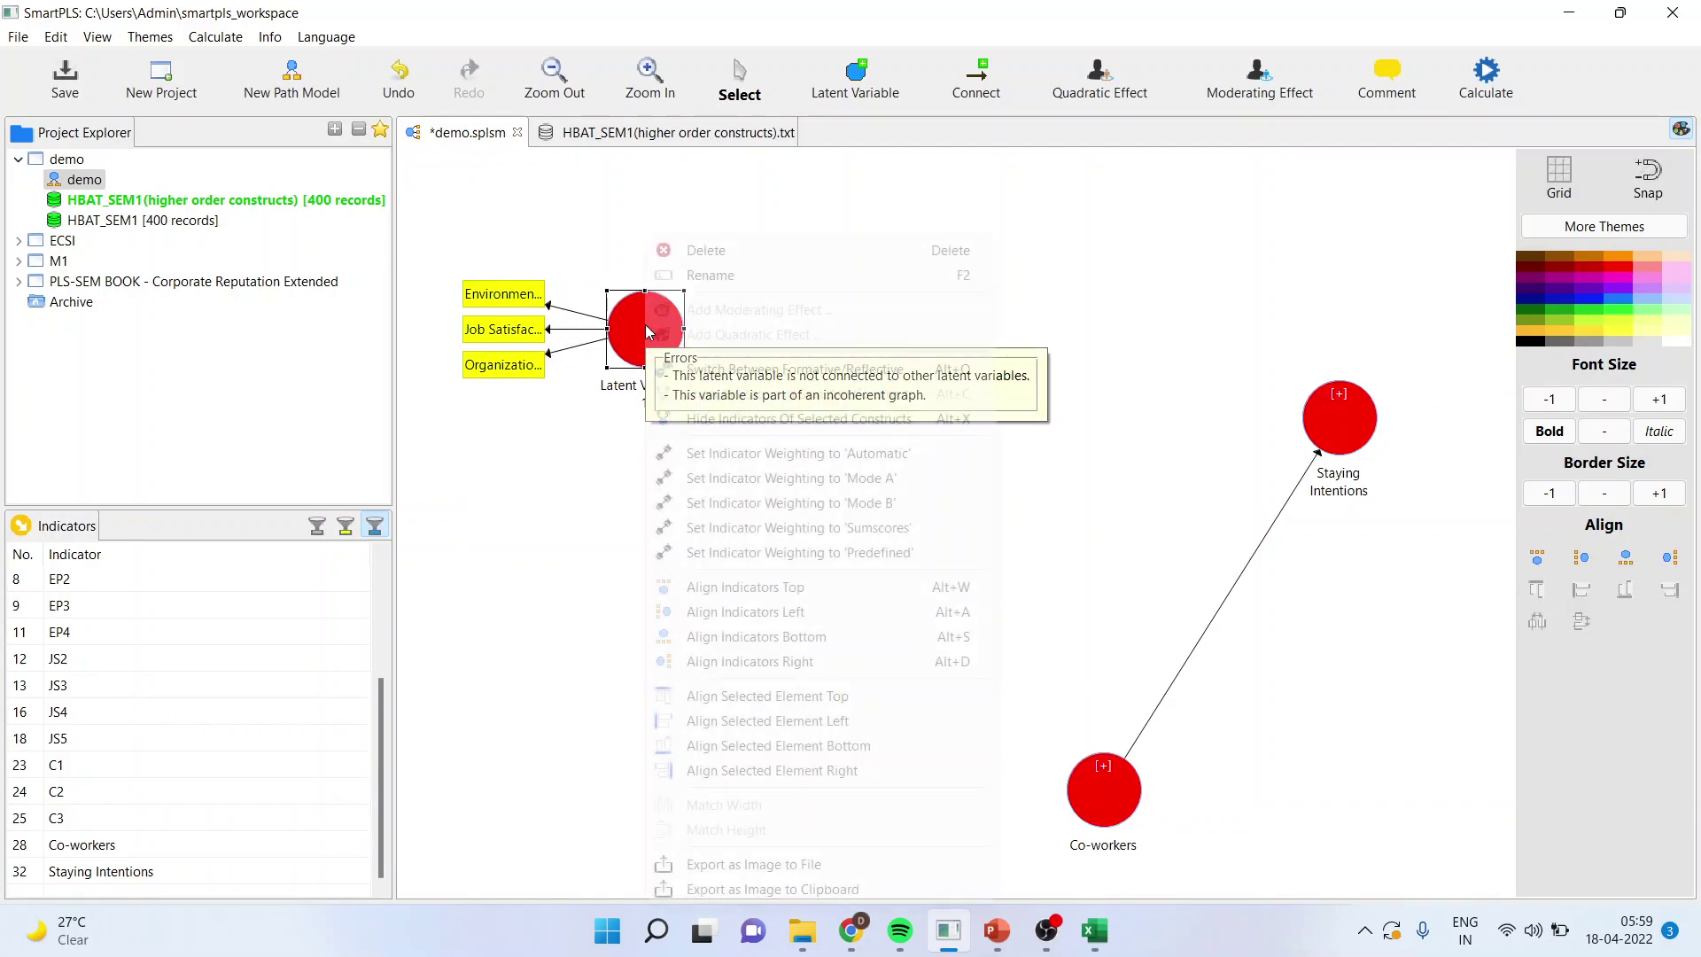
{"action": "left_click", "coordinate": [709, 275]}
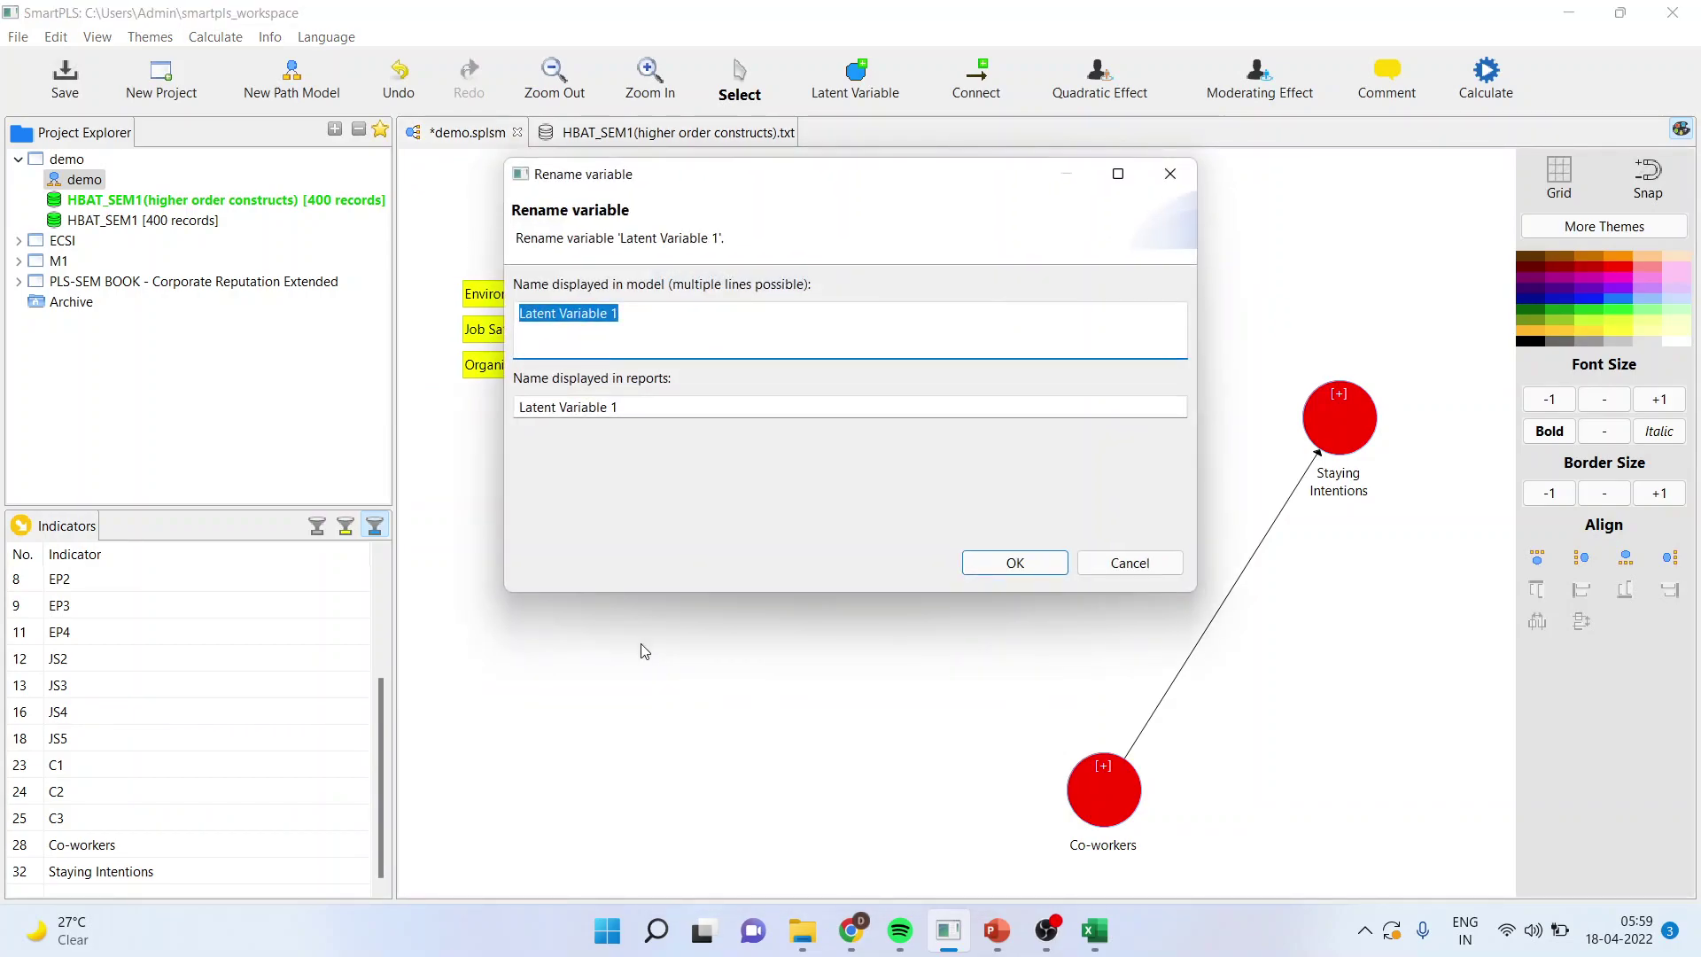
{"action": "type", "text": "HOC"}
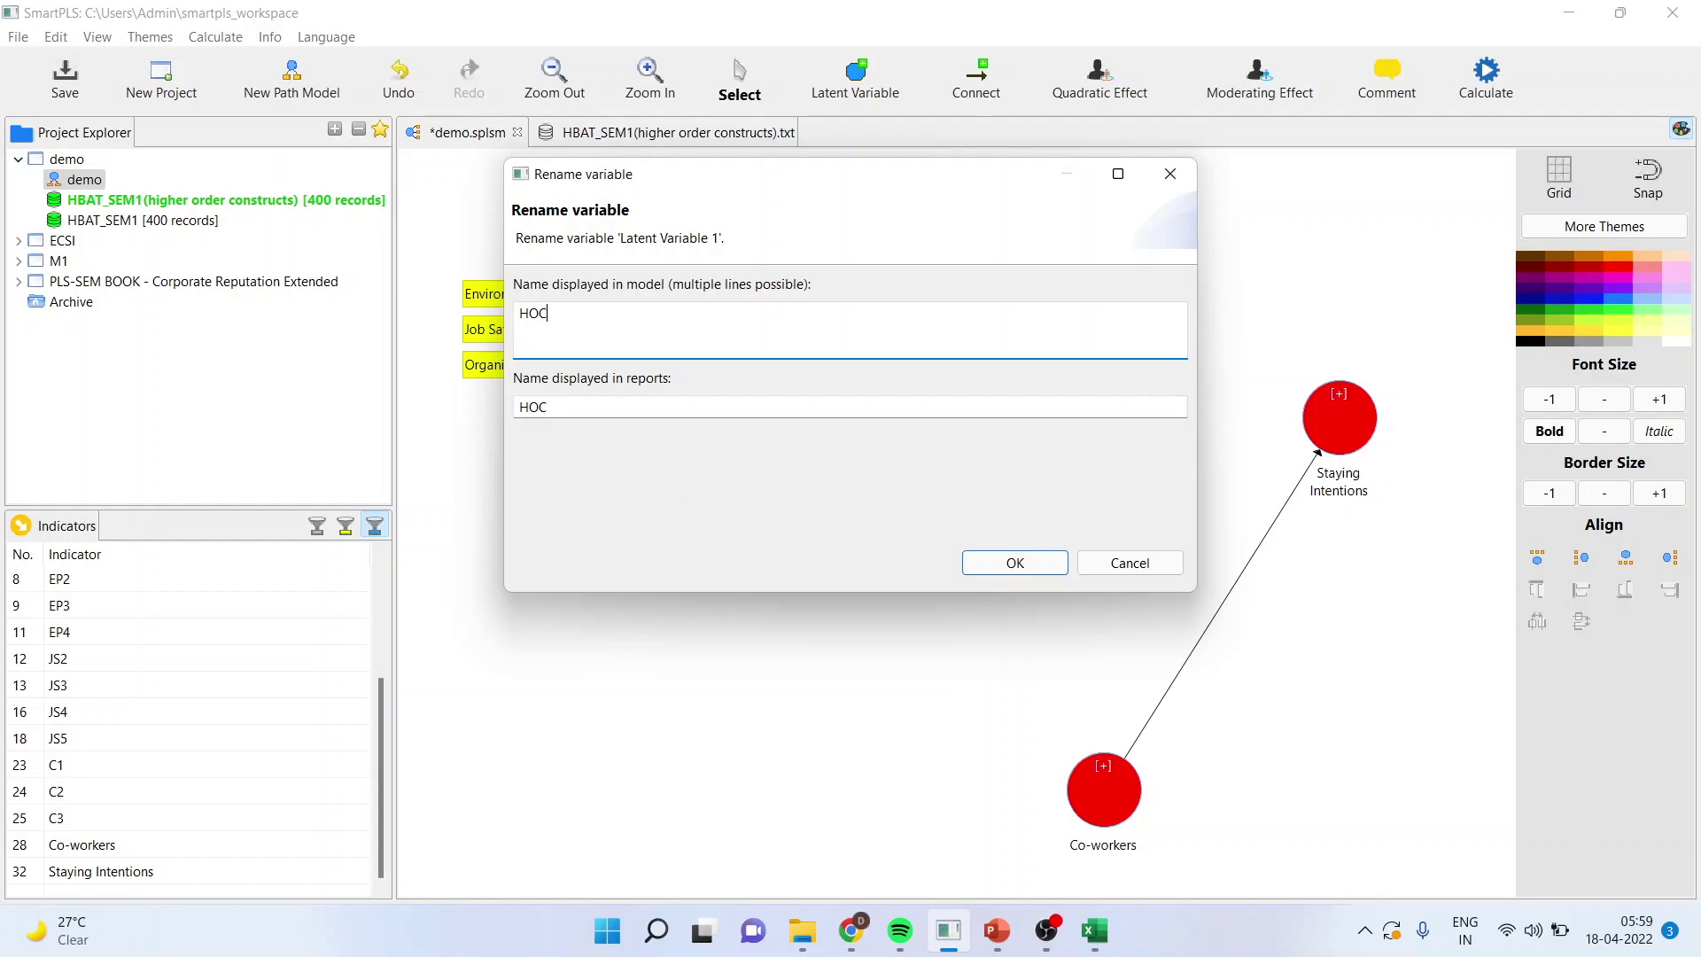
{"action": "left_click", "coordinate": [1039, 555]}
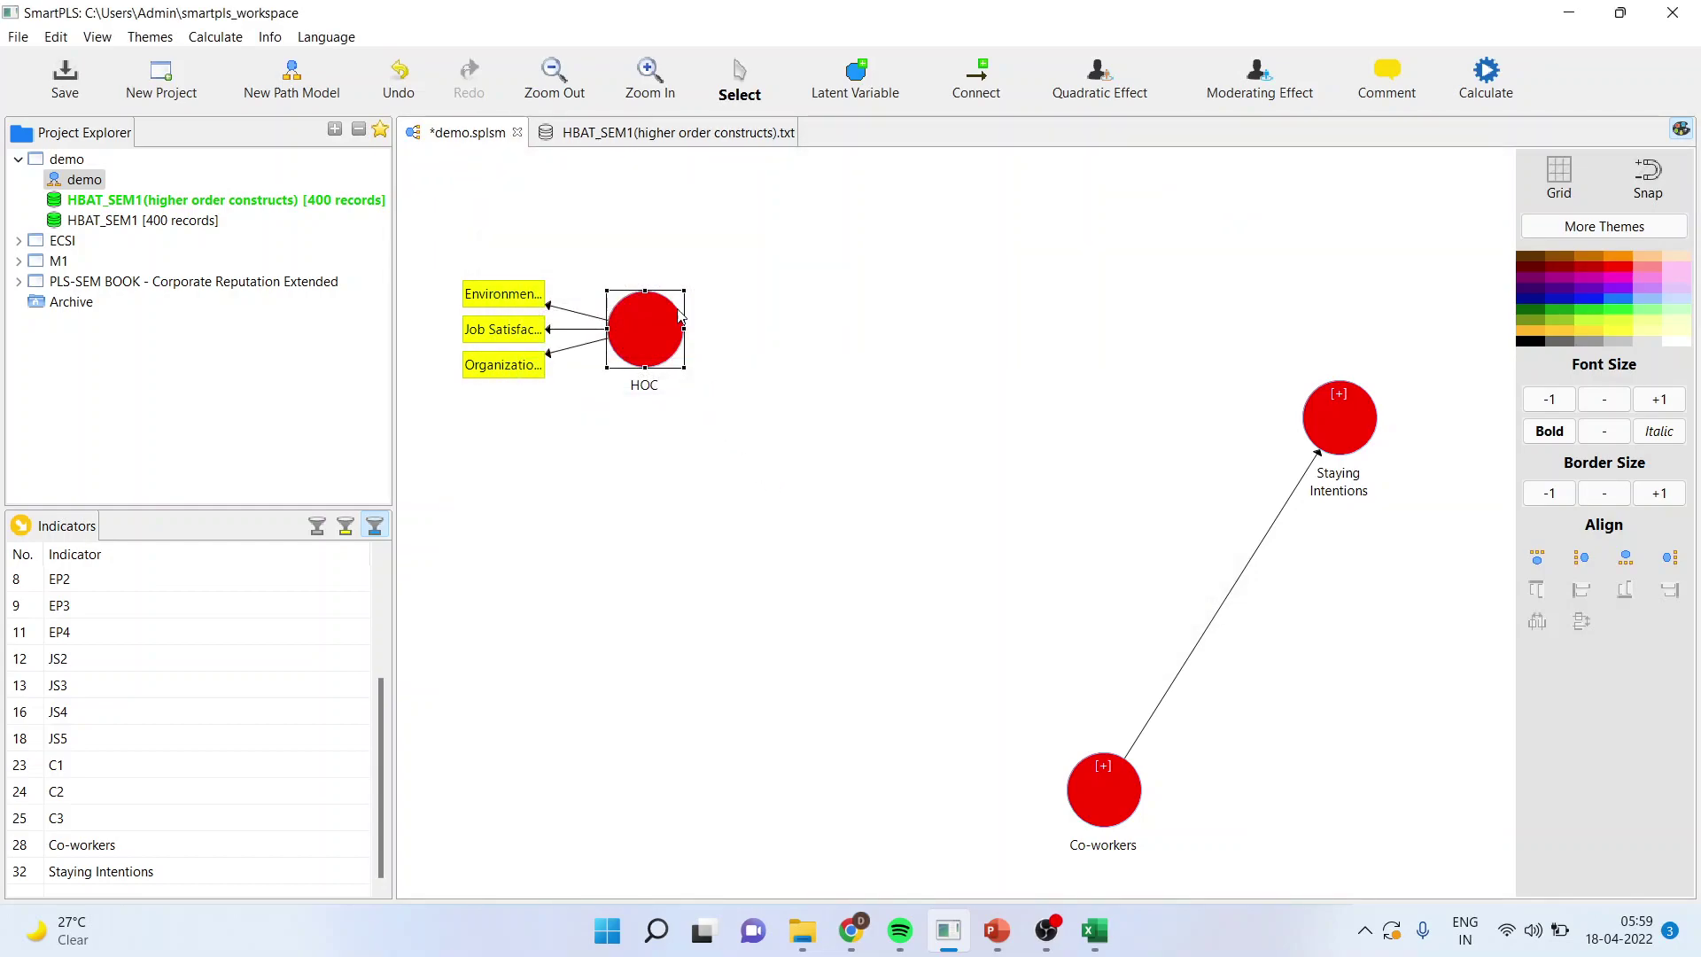
{"action": "mouse_move", "coordinate": [666, 323]}
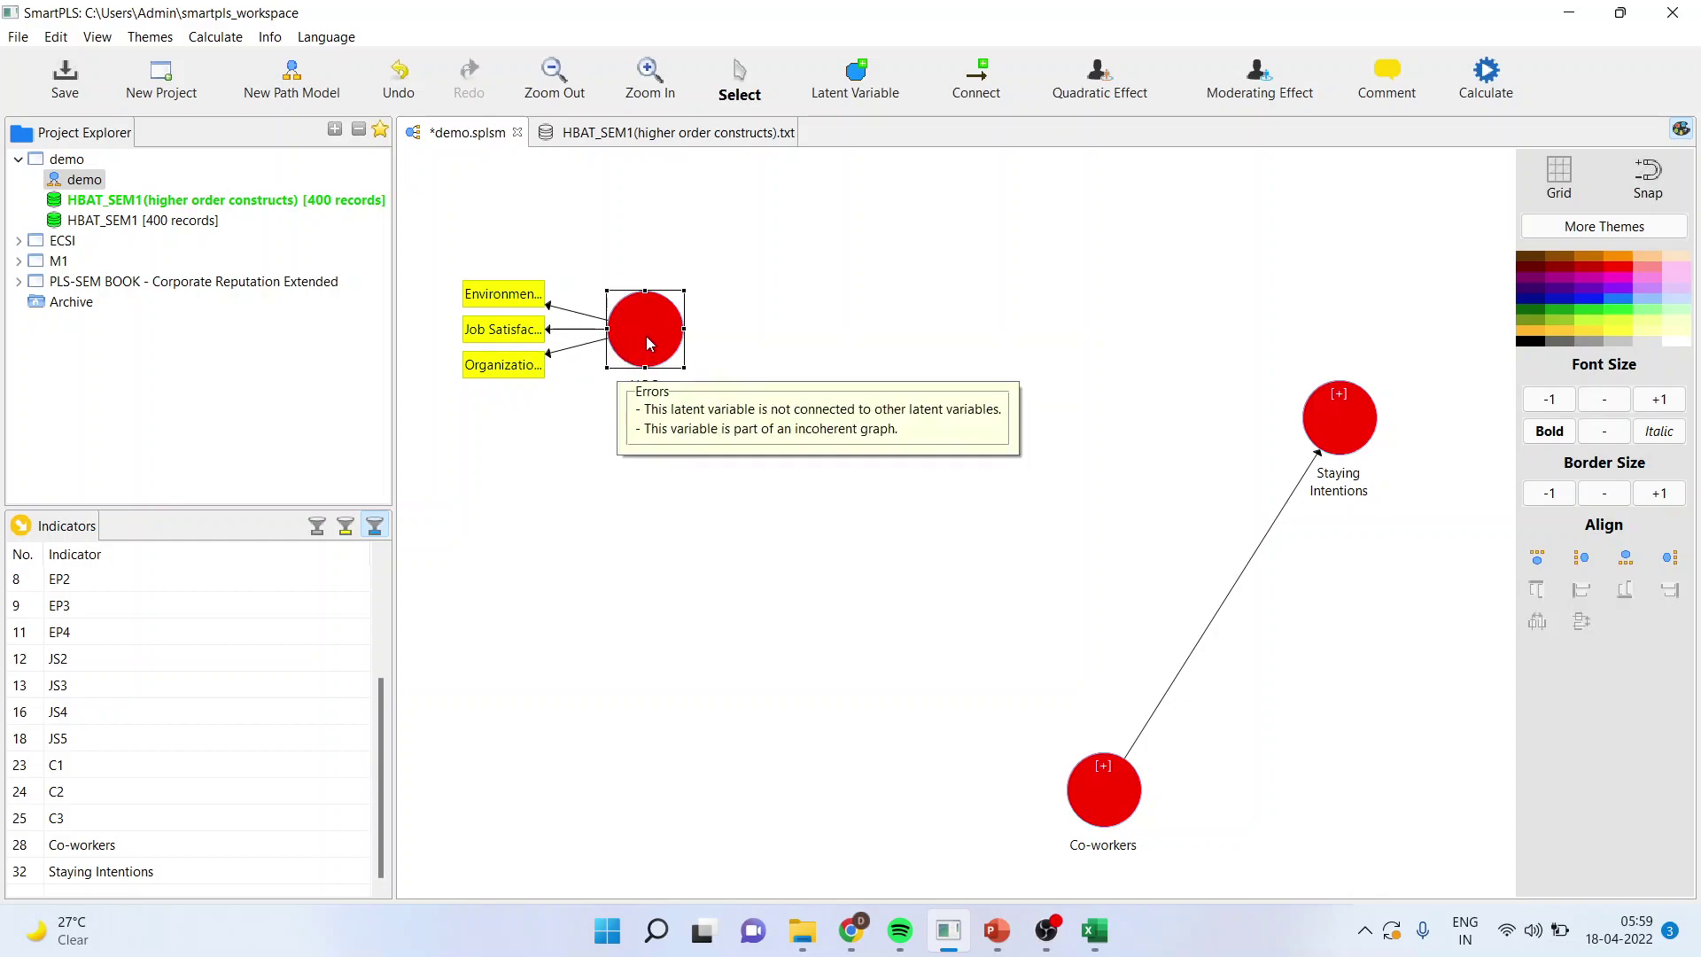
Step: Switch HOC to formative measurement and shift it slightly down
{"action": "right_click", "coordinate": [649, 344]}
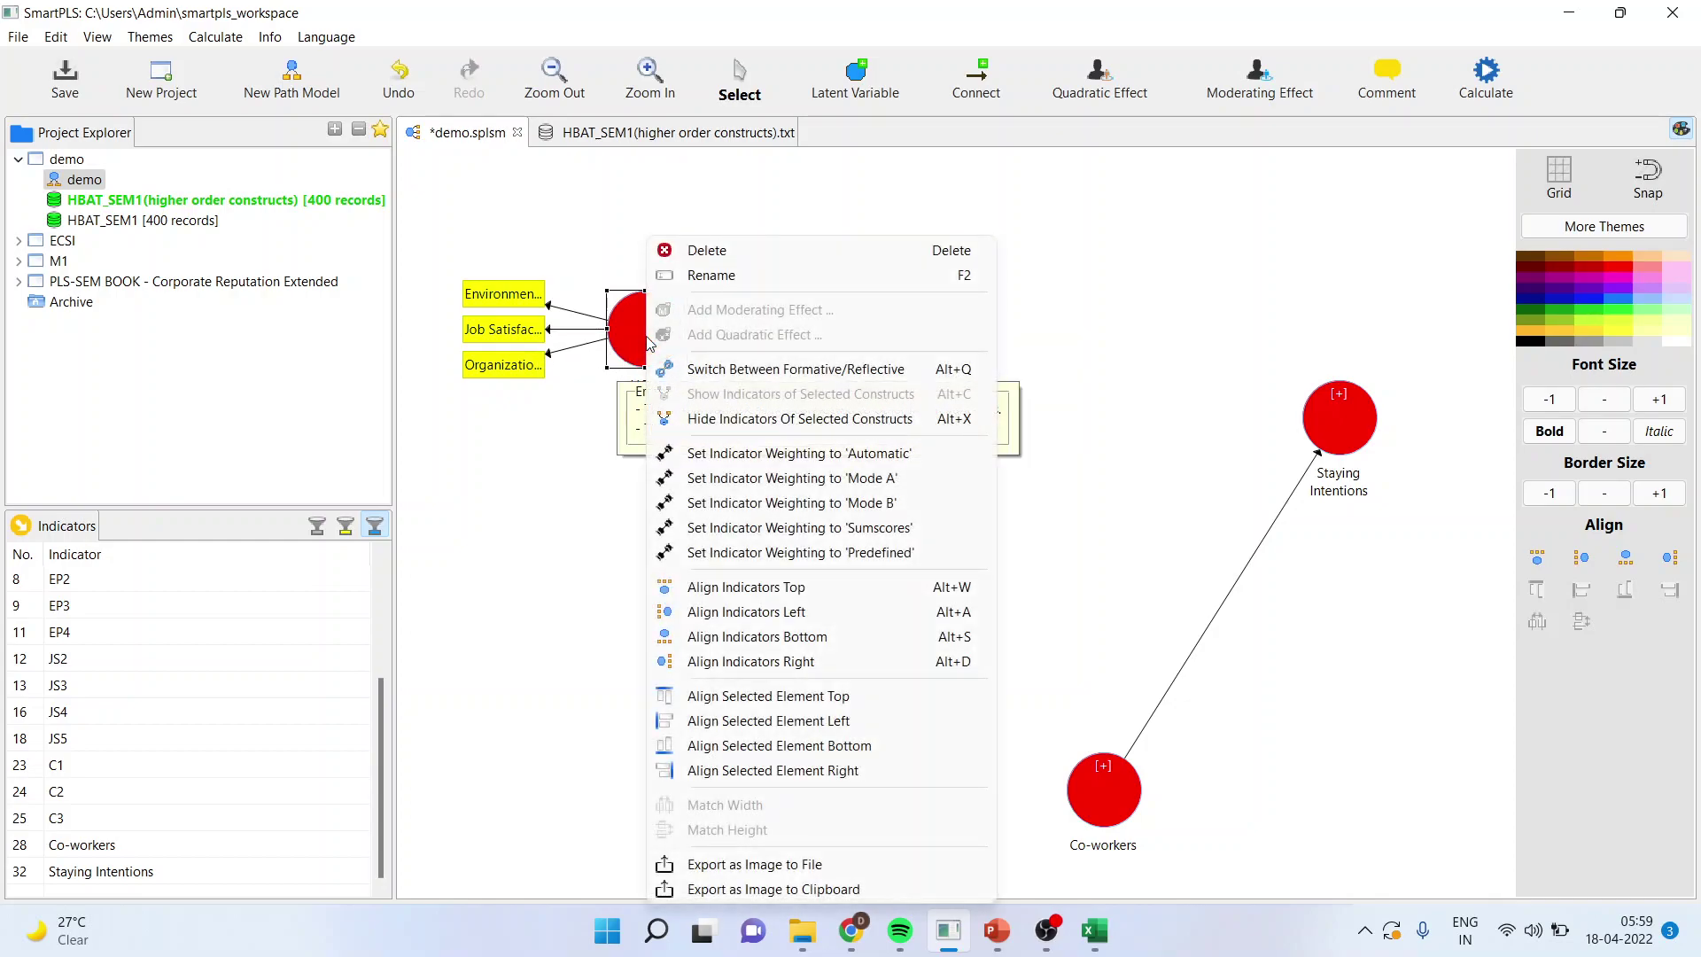
{"action": "left_click", "coordinate": [719, 369]}
{"action": "left_click_drag", "start_coordinate": [654, 354], "coordinate": [657, 380]}
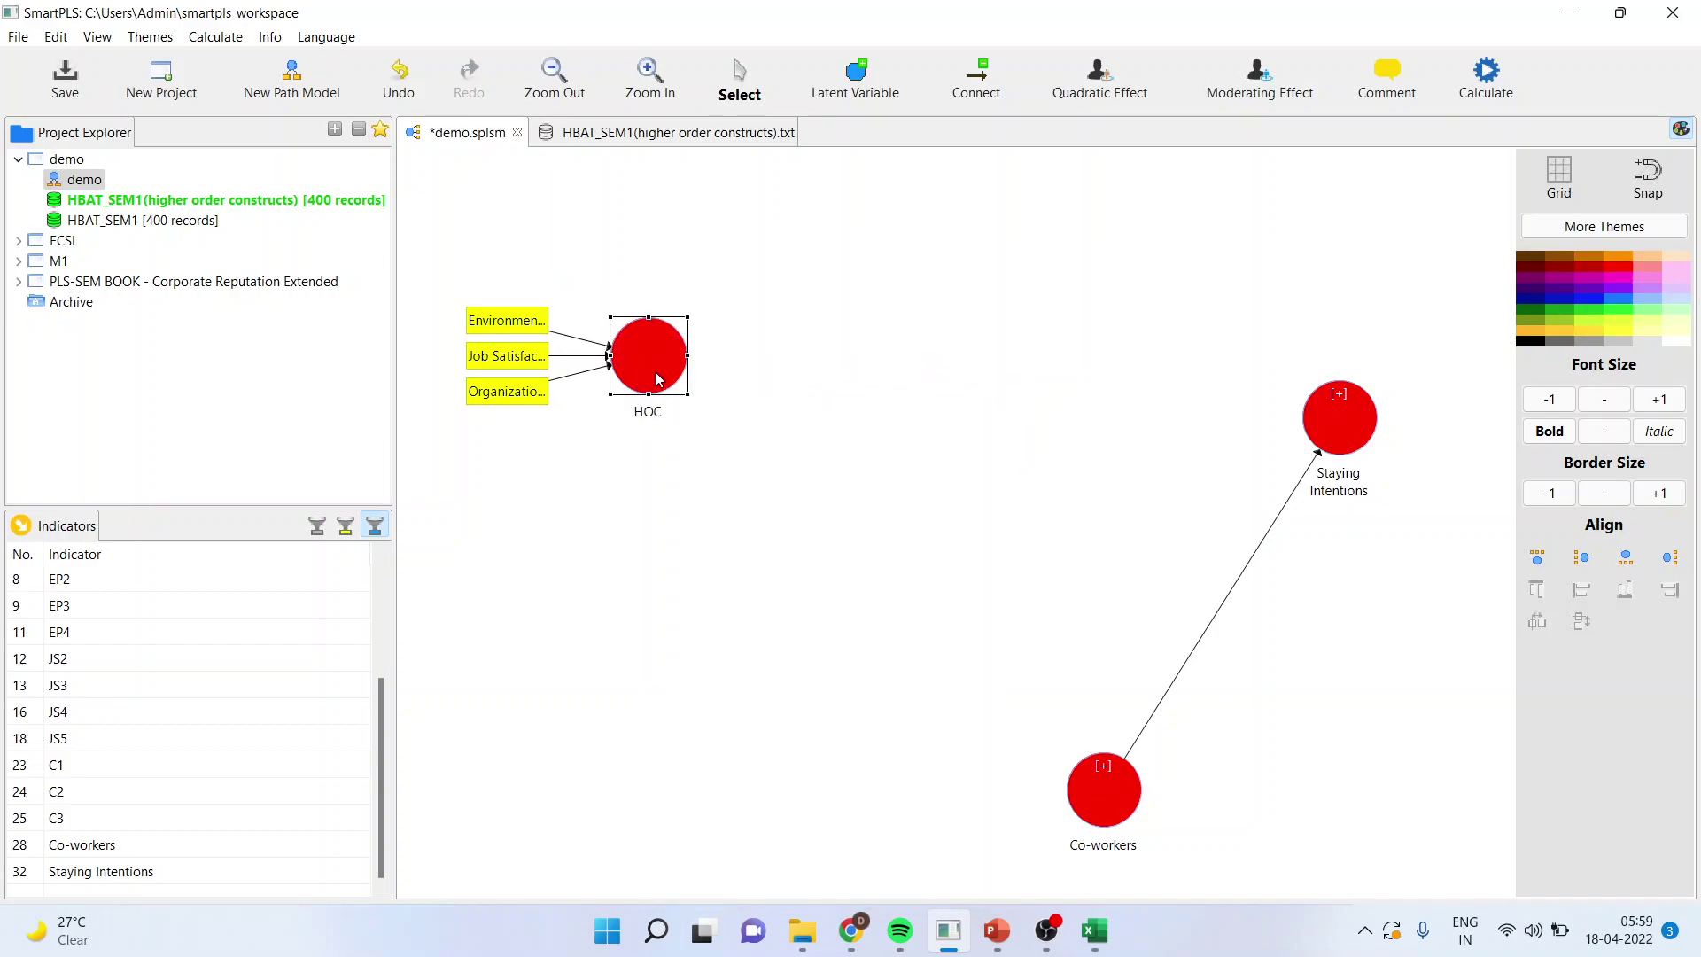
Step: Draw paths from HOC to Co-workers and from HOC to Staying Intentions
{"action": "left_click", "coordinate": [956, 100]}
{"action": "left_click", "coordinate": [671, 389]}
{"action": "left_click", "coordinate": [1108, 817]}
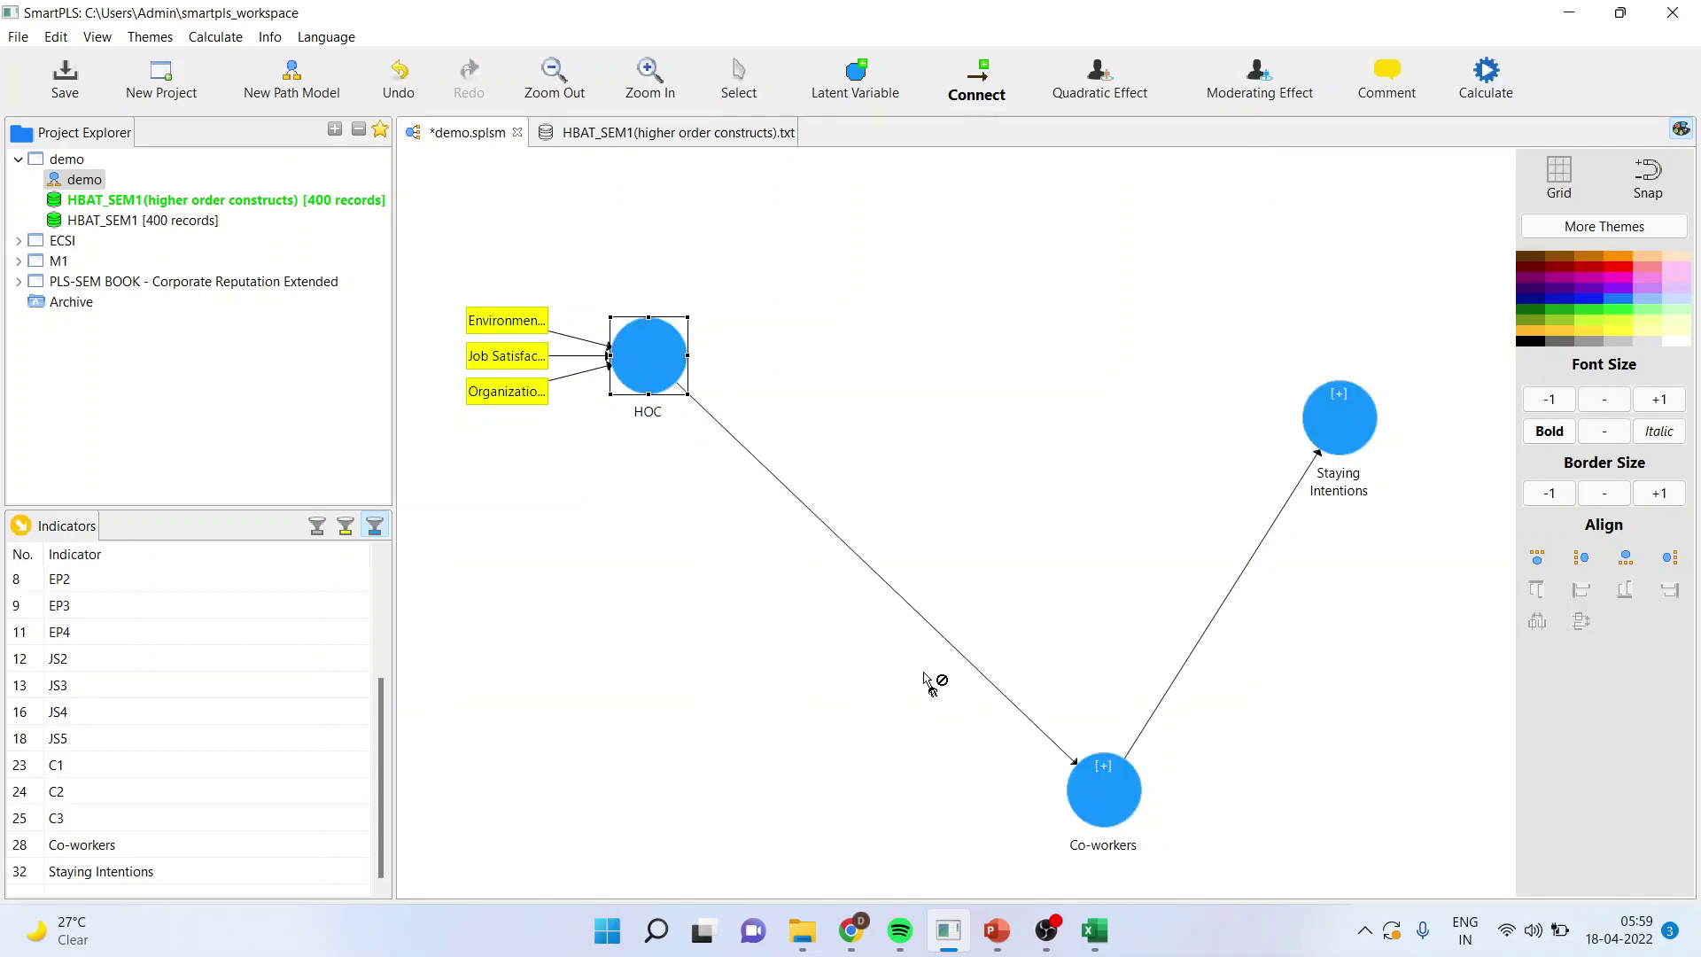
{"action": "left_click", "coordinate": [664, 377]}
{"action": "left_click", "coordinate": [1322, 425]}
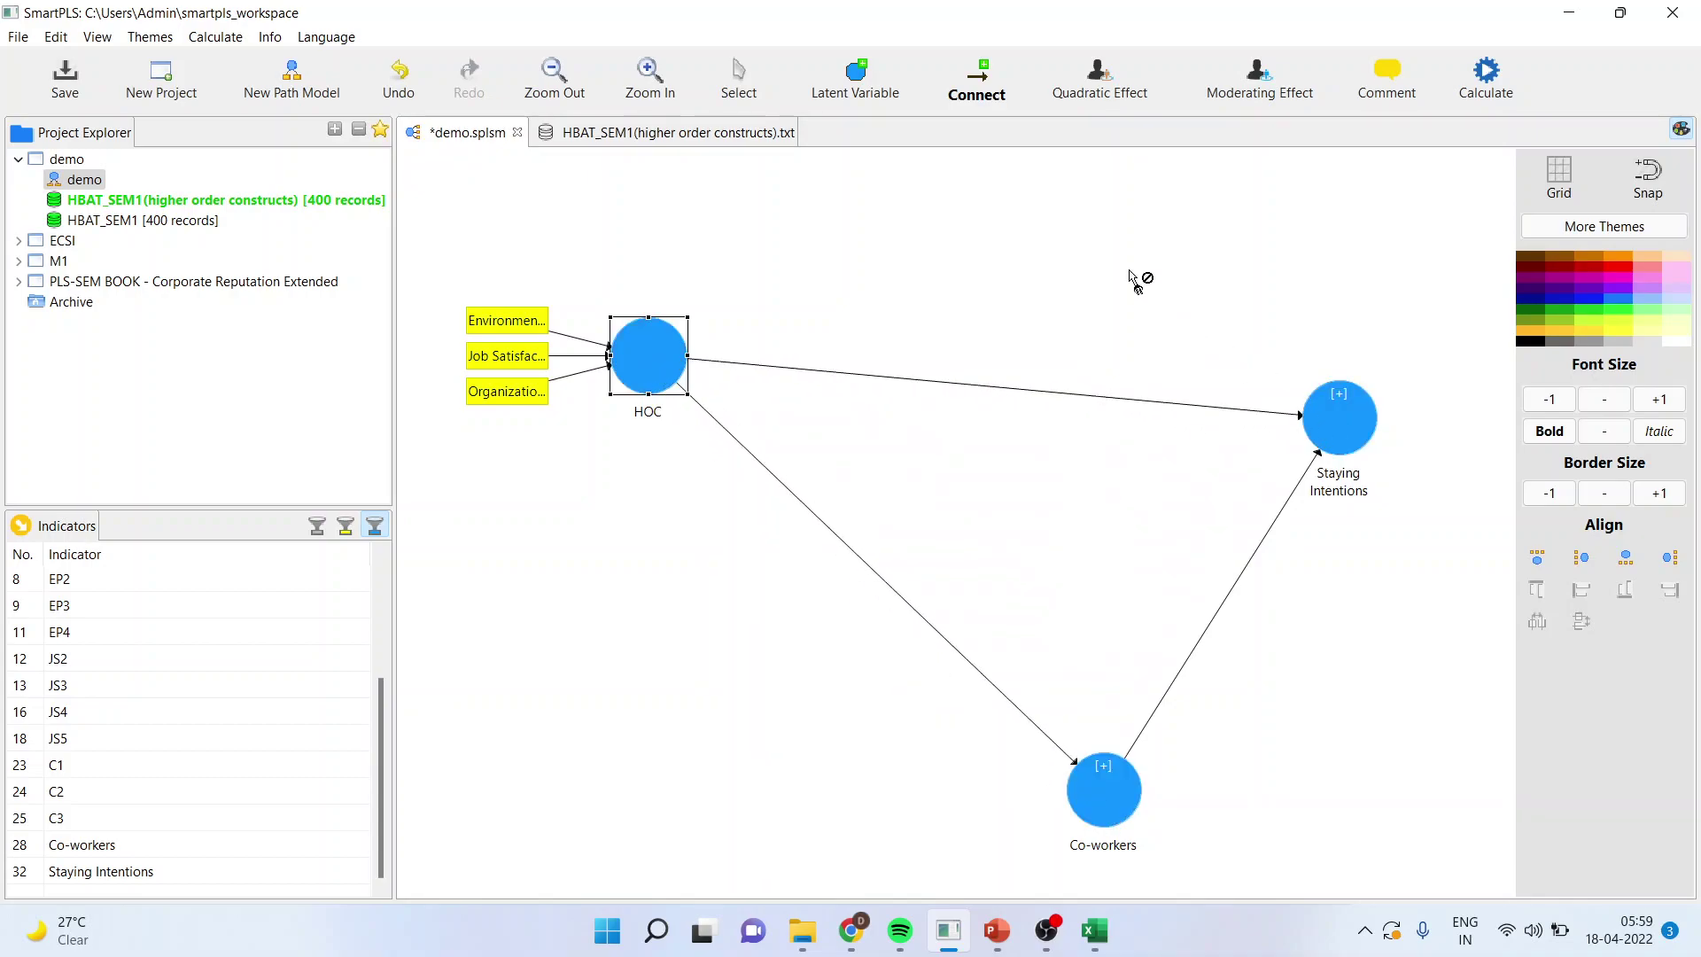
{"action": "left_click", "coordinate": [738, 90]}
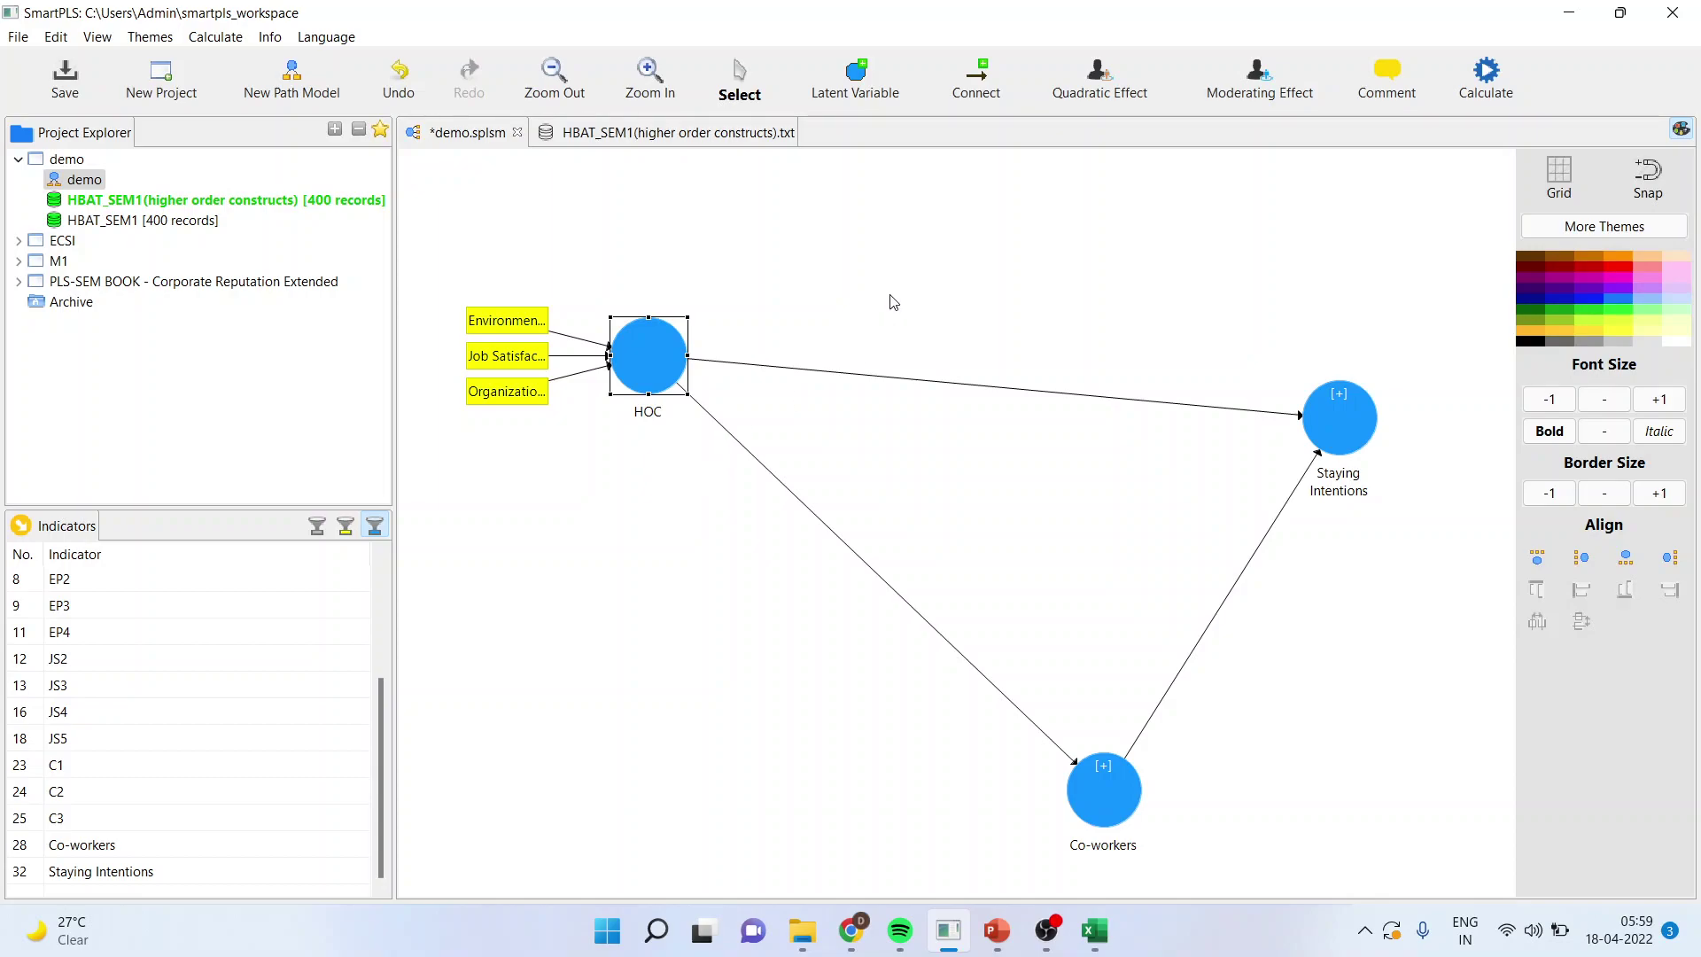
Step: Run bootstrapping on the HOC model
{"action": "left_click", "coordinate": [1486, 80]}
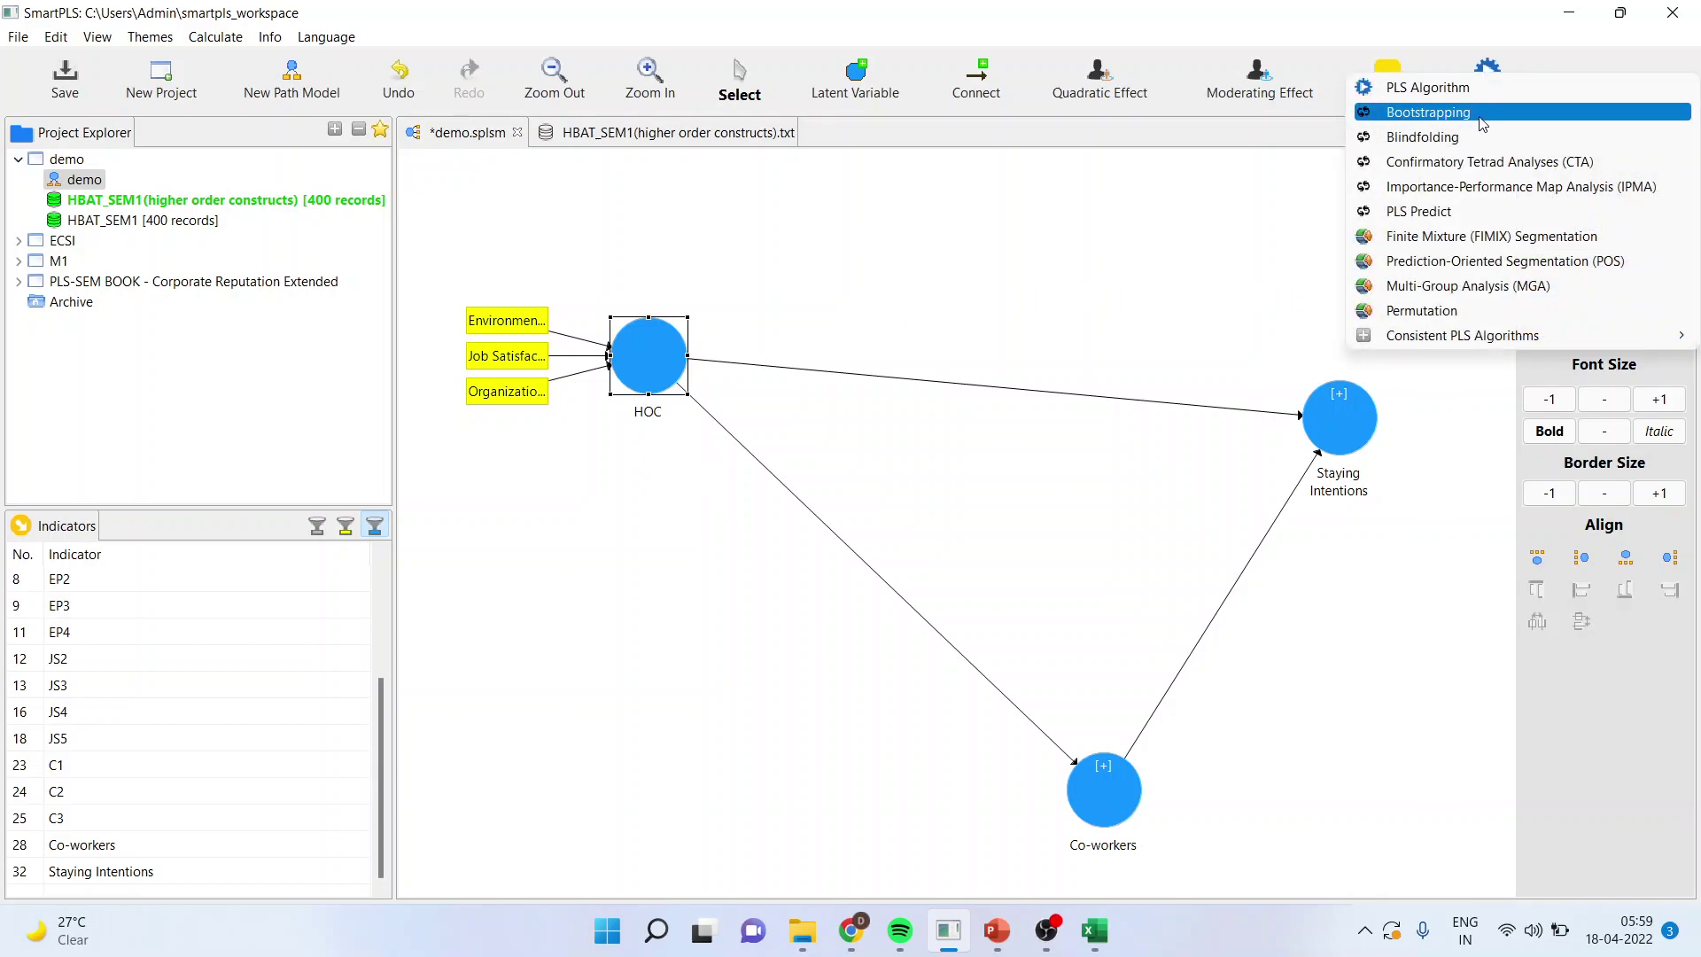
{"action": "left_click", "coordinate": [1480, 113]}
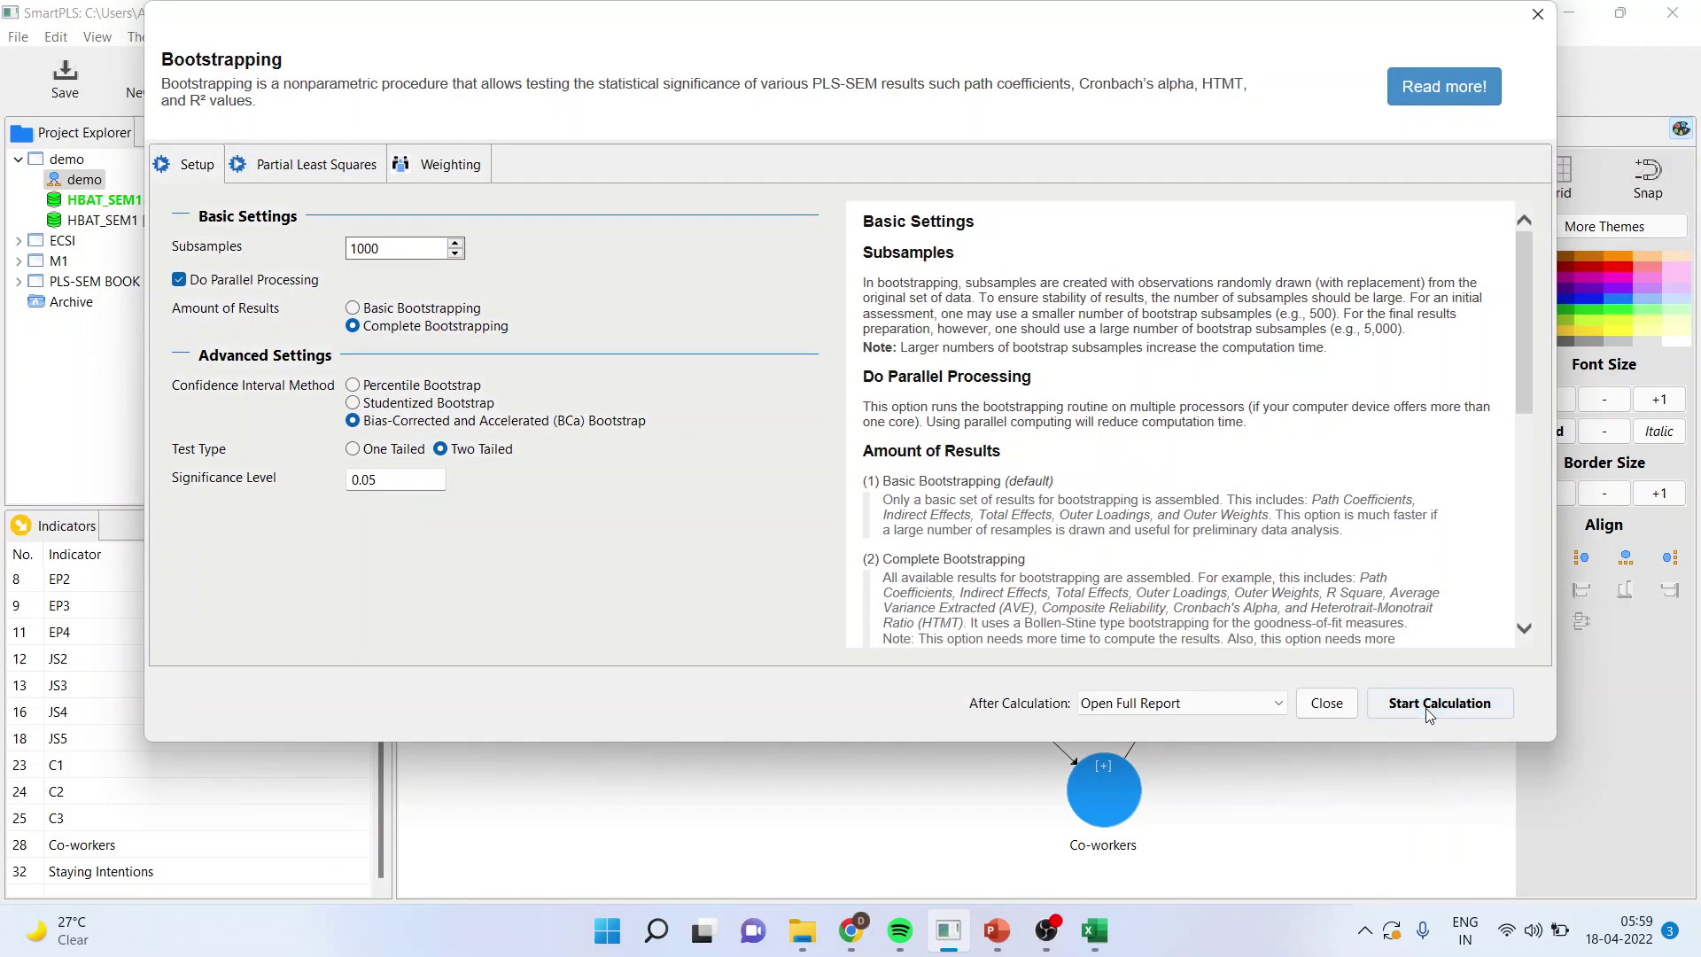
{"action": "left_click", "coordinate": [1426, 708]}
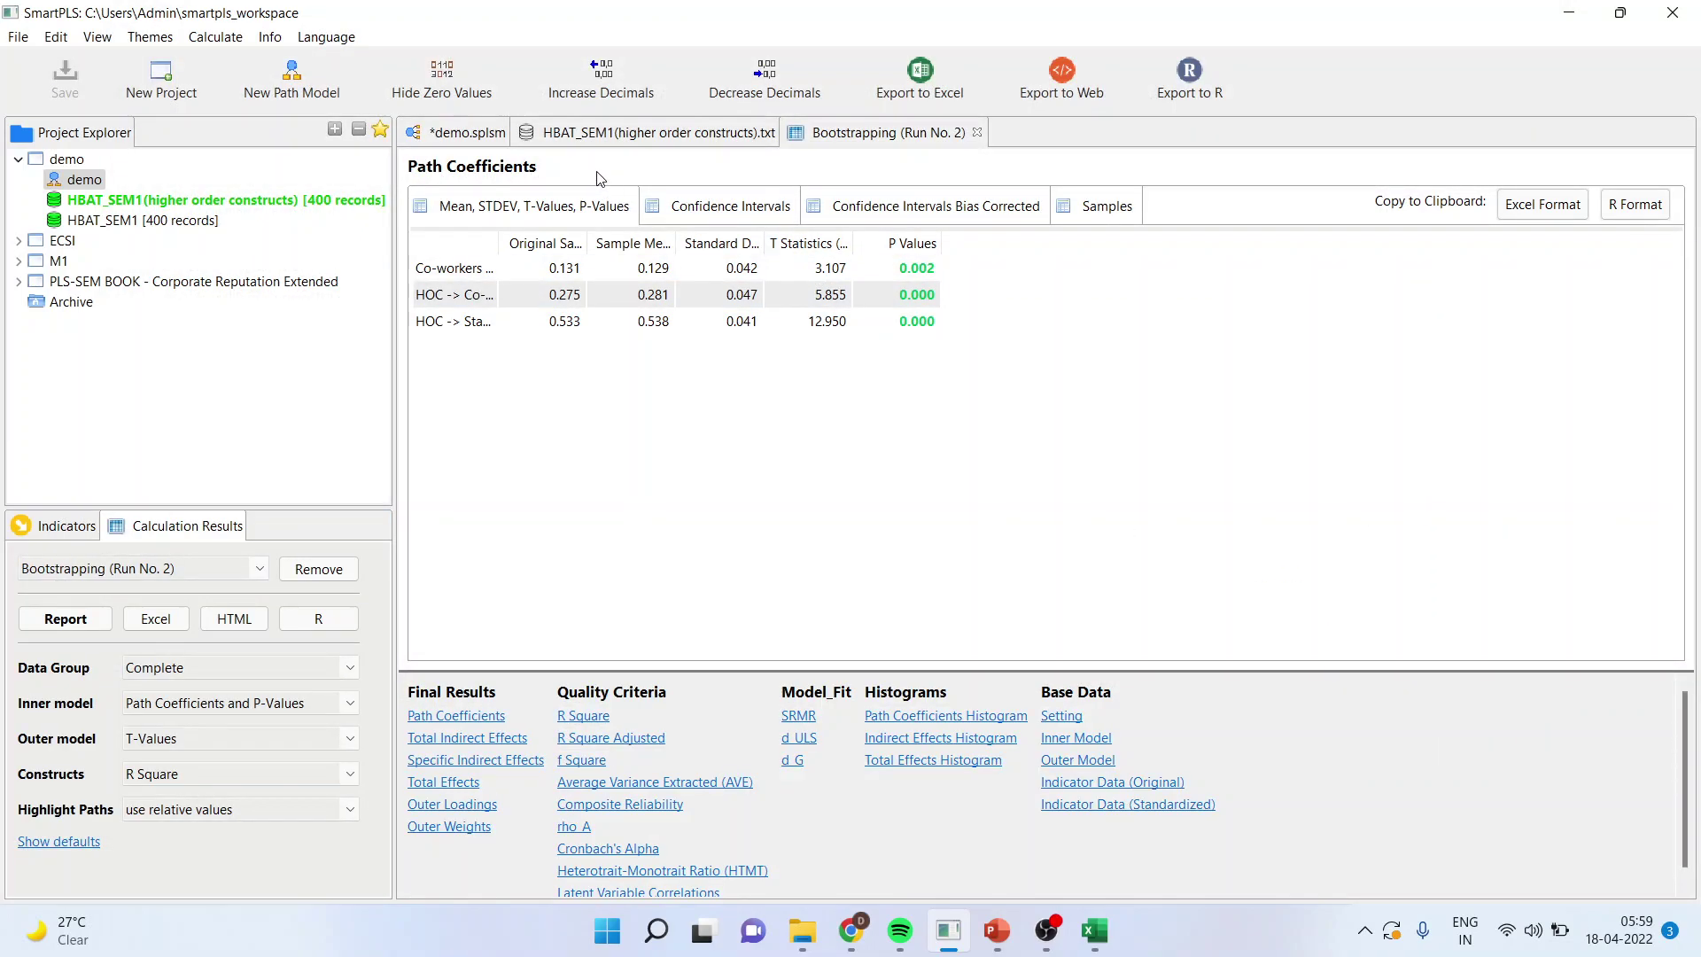
Step: Run the PLS algorithm: HOC→Co-workers 0.275, HOC→Staying Intentions 0.533, Co-workers→Staying Intentions 0.131
{"action": "left_click", "coordinate": [483, 135]}
{"action": "left_click", "coordinate": [1490, 74]}
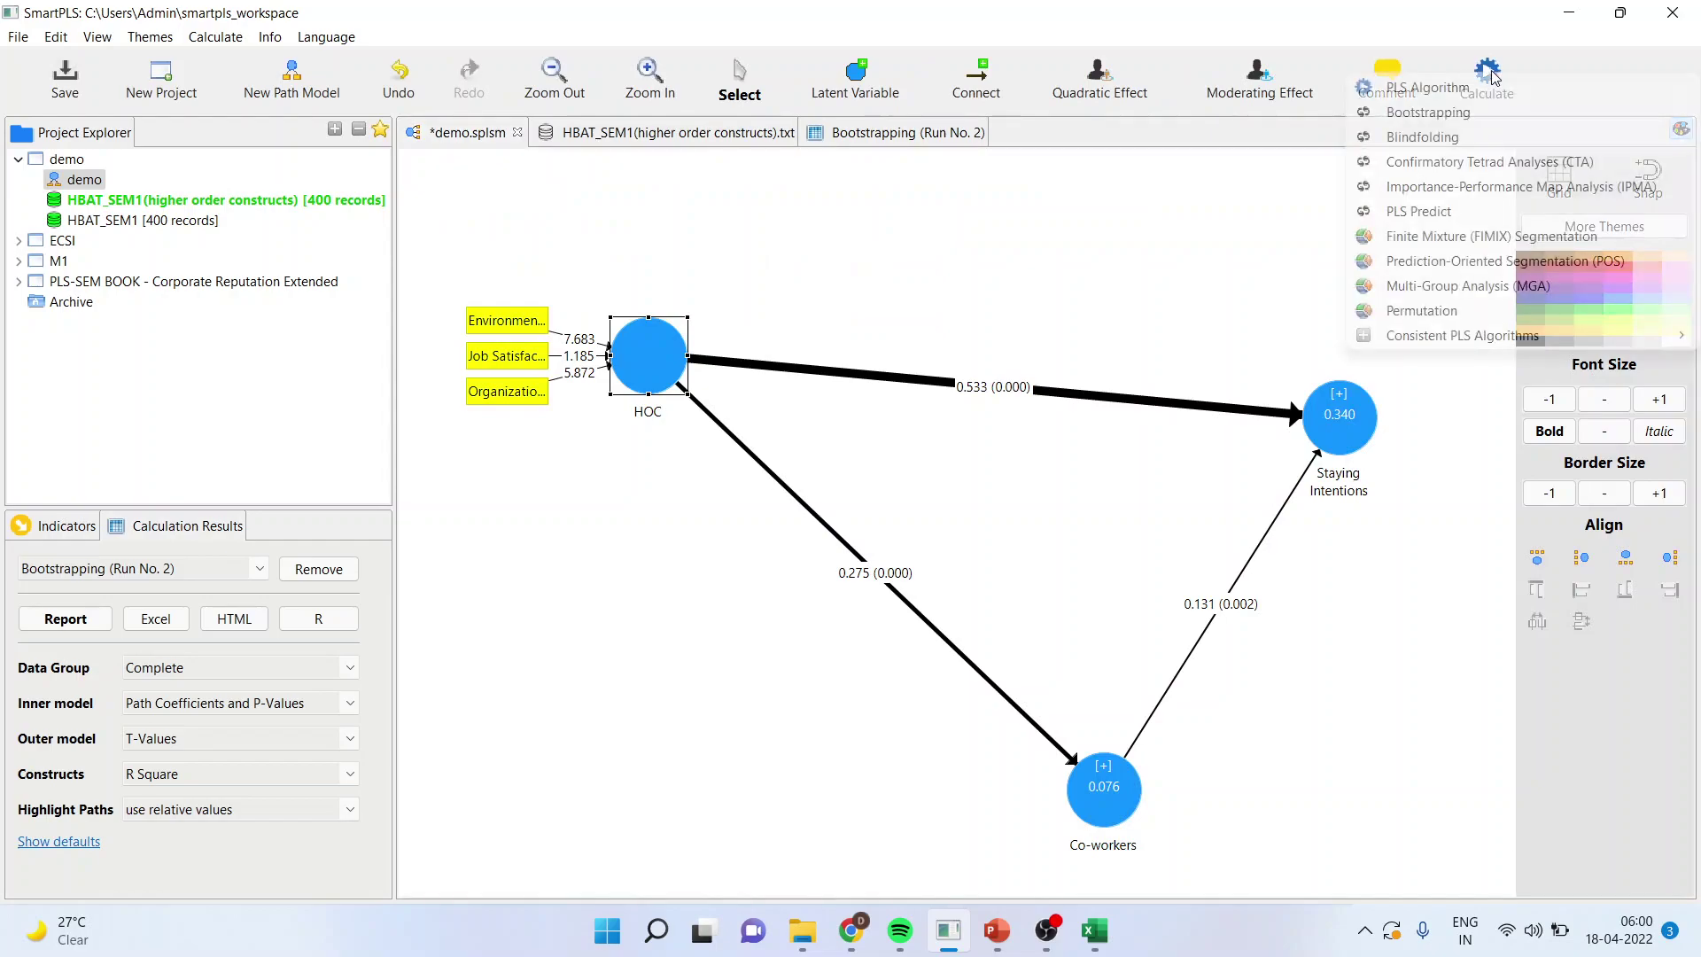
{"action": "left_click", "coordinate": [1492, 88]}
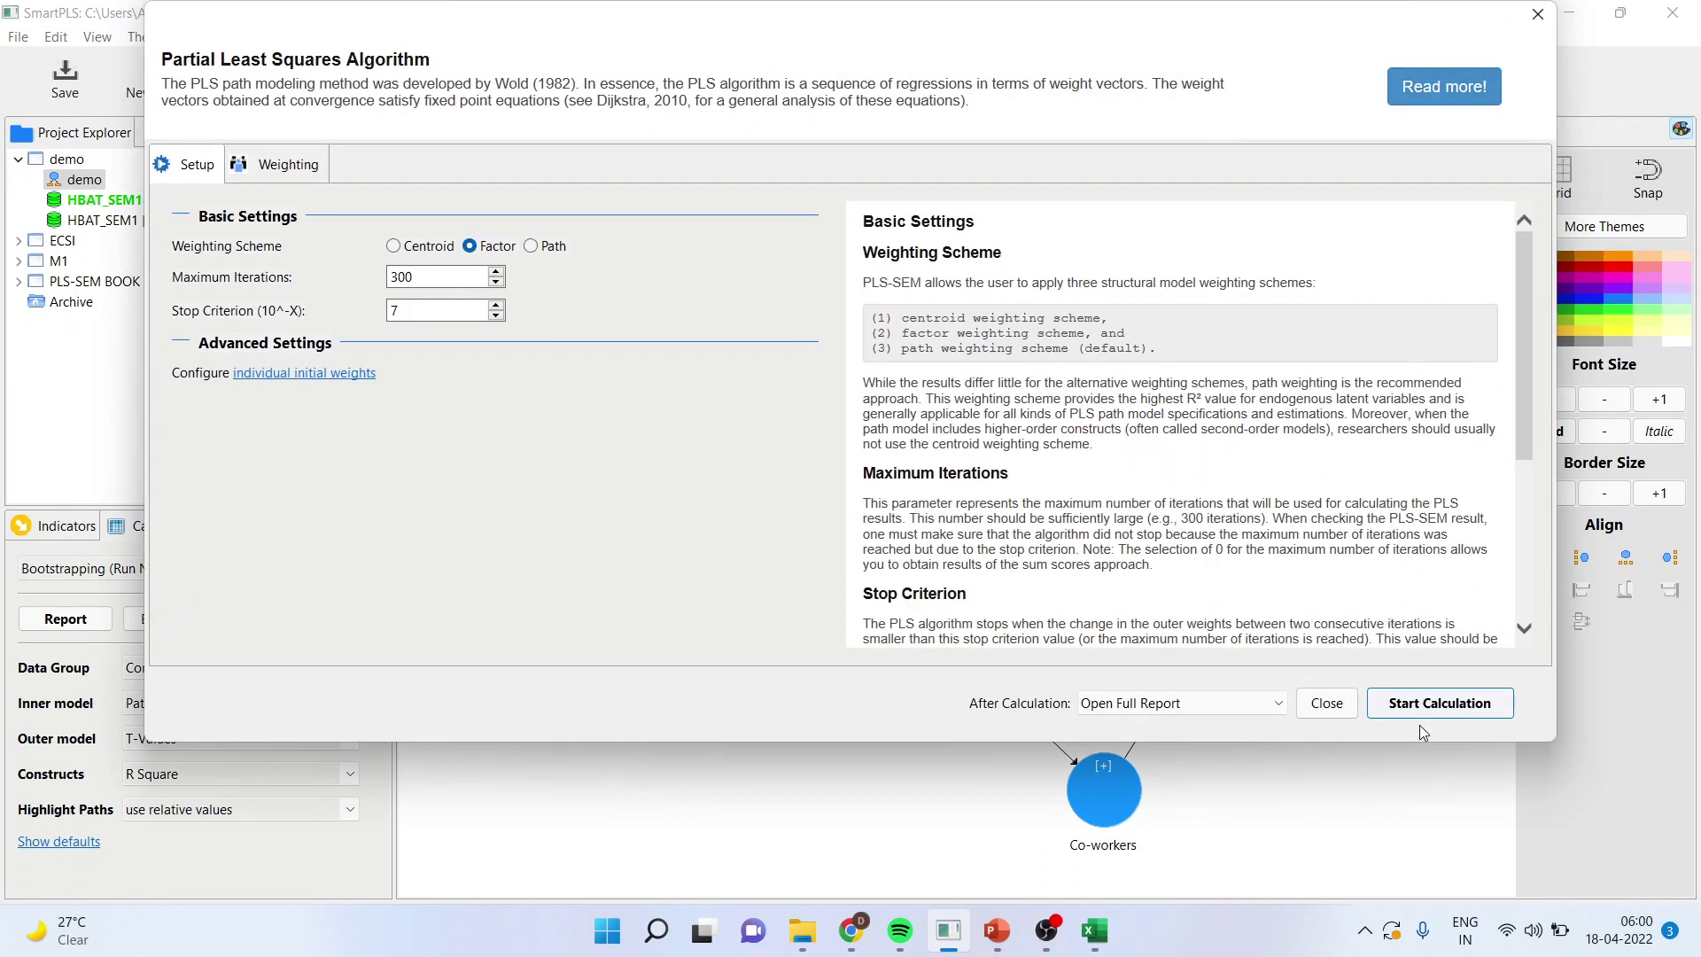
{"action": "left_click", "coordinate": [1425, 708]}
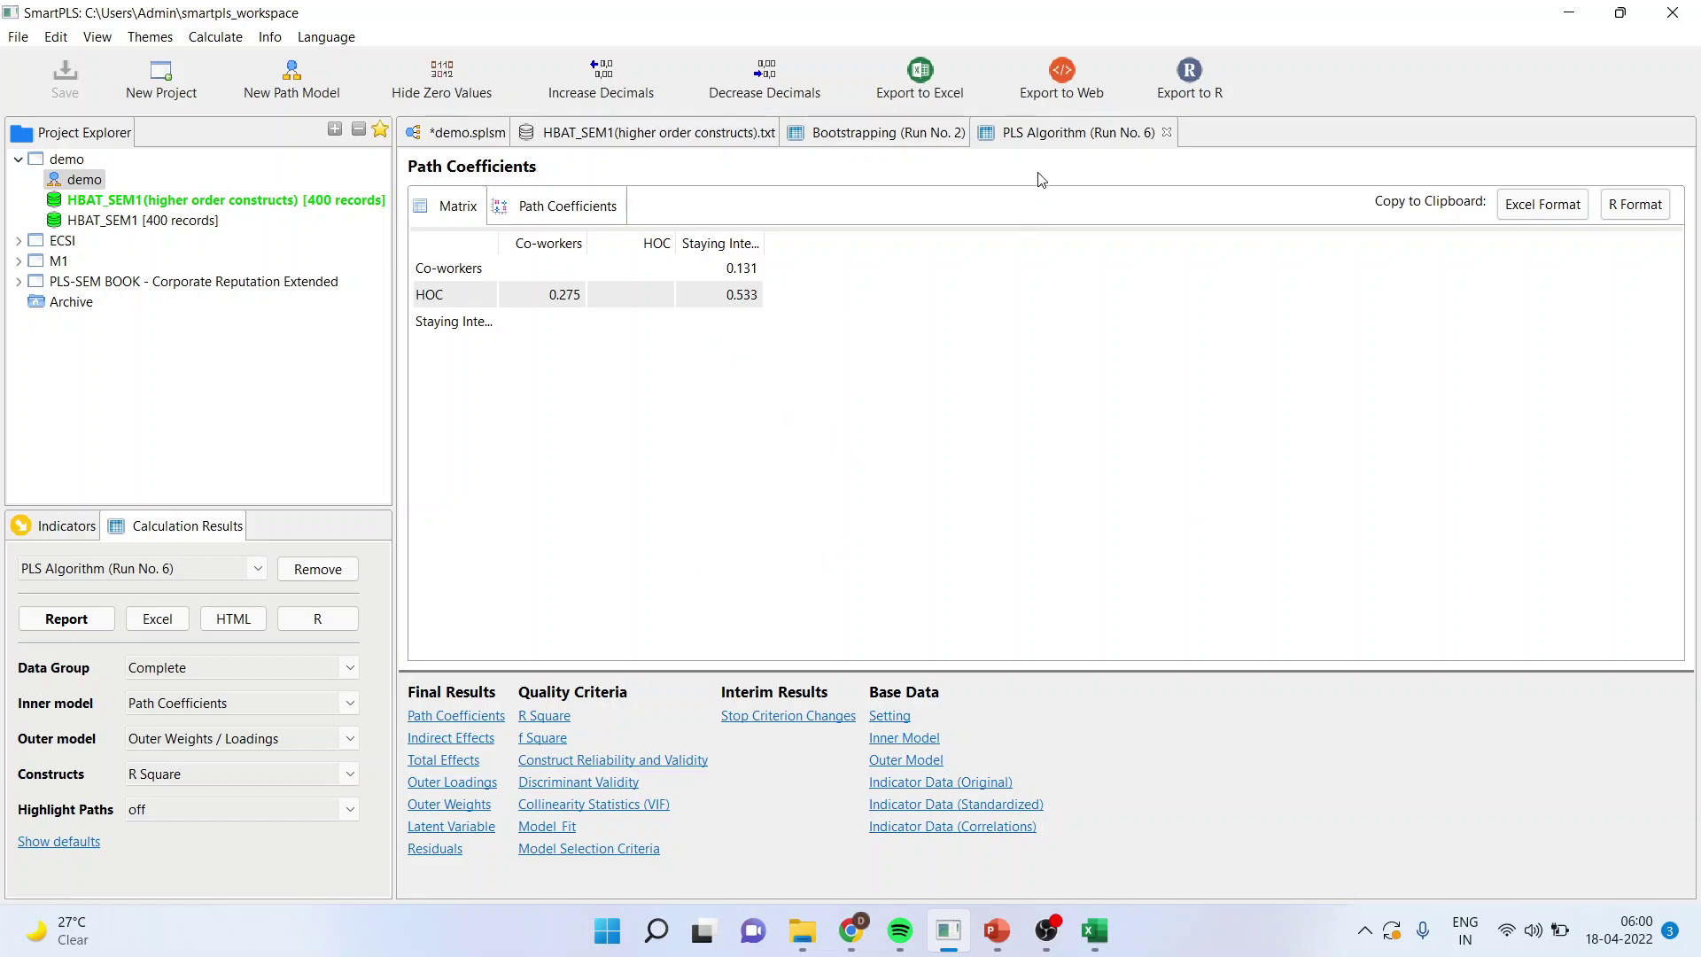
Step: Check the outer VIFs of HOC's three indicators, then view weights 0.630, 0.075, 0.530 on the model
{"action": "left_click", "coordinate": [593, 806]}
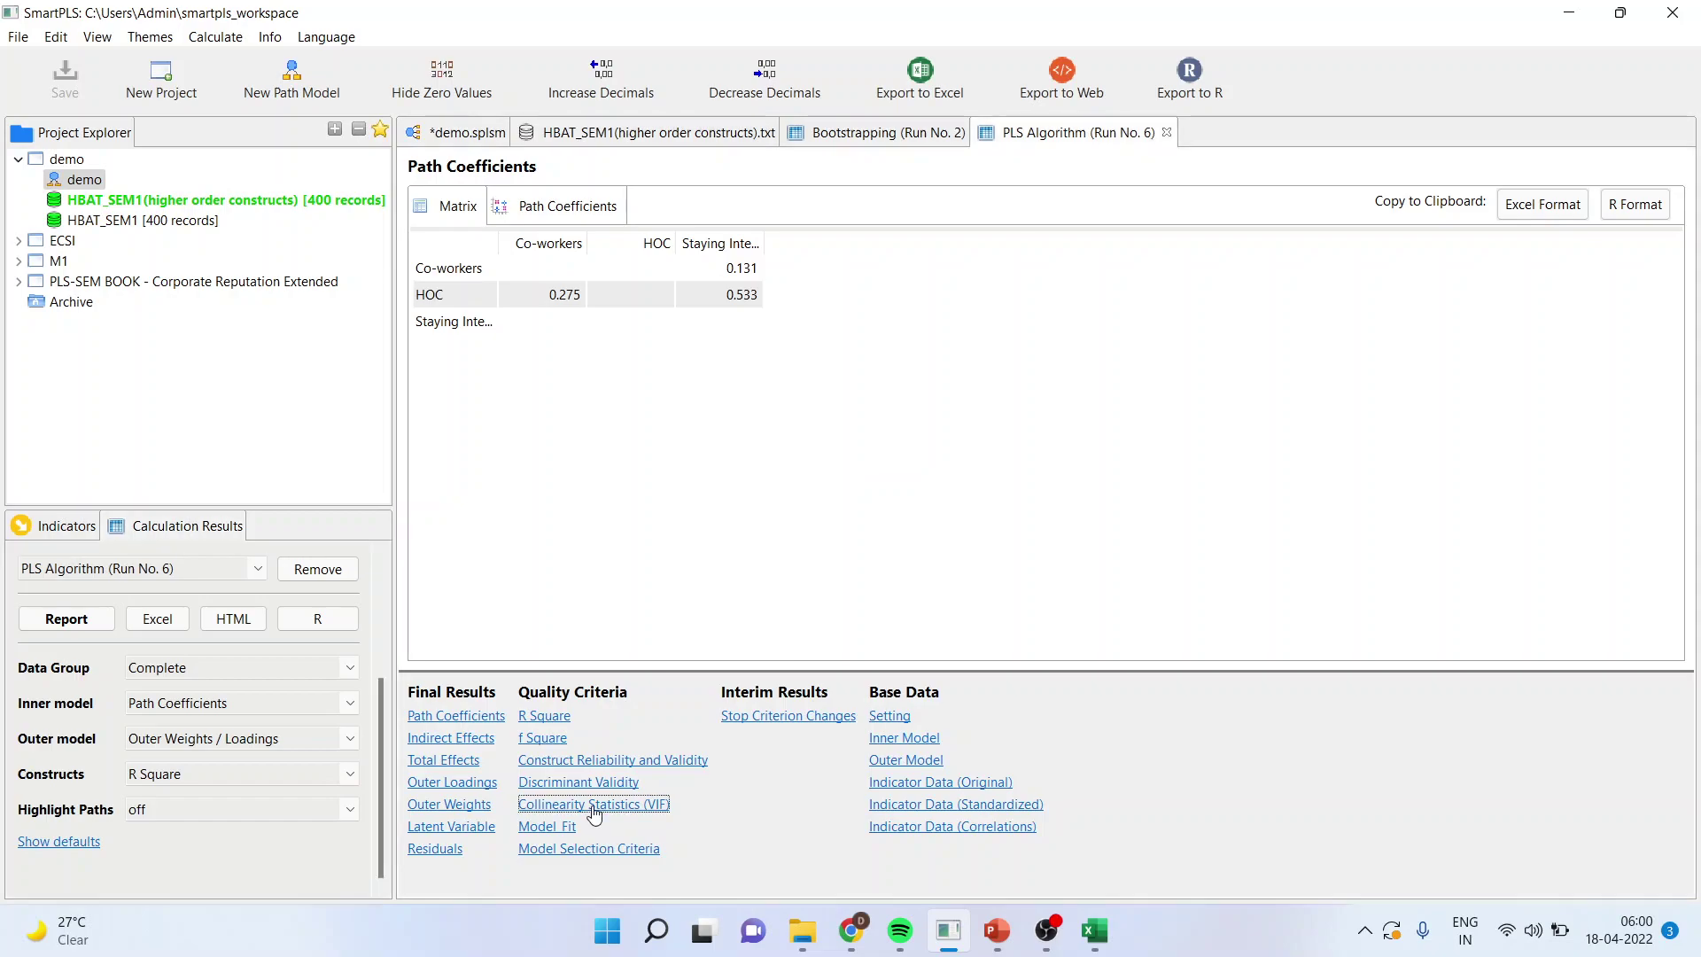
{"action": "left_click_drag", "start_coordinate": [506, 246], "coordinate": [570, 246]}
{"action": "left_click", "coordinate": [536, 373]}
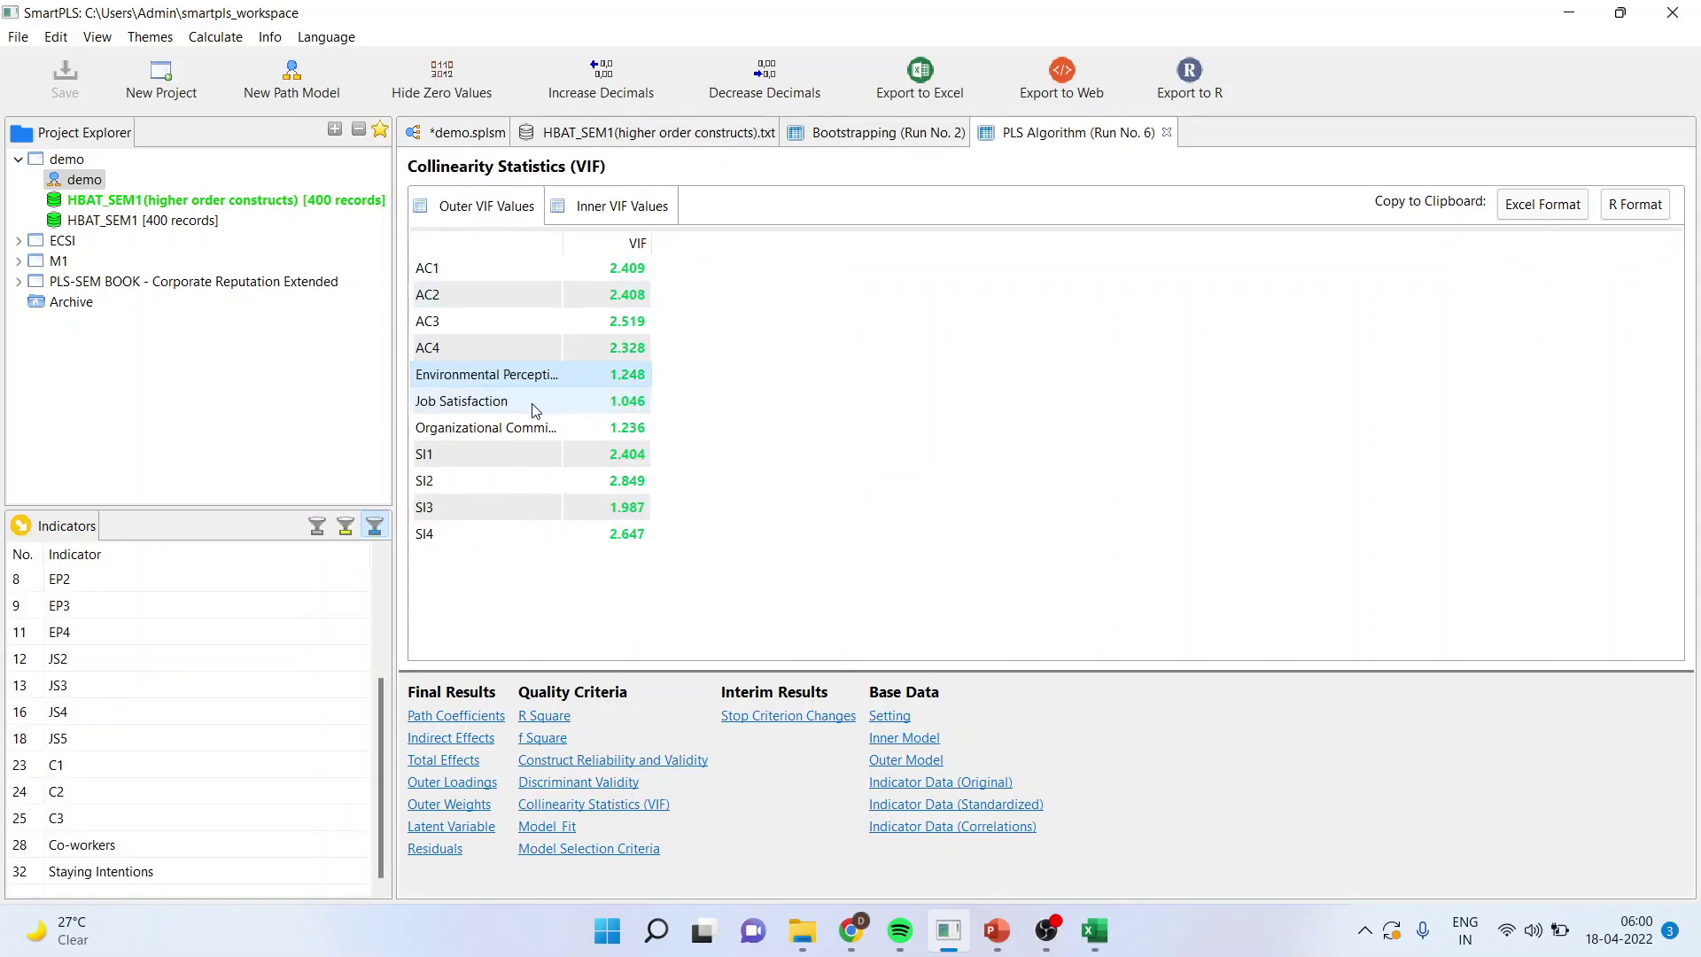
{"action": "left_click", "coordinate": [534, 404]}
{"action": "left_click", "coordinate": [536, 429]}
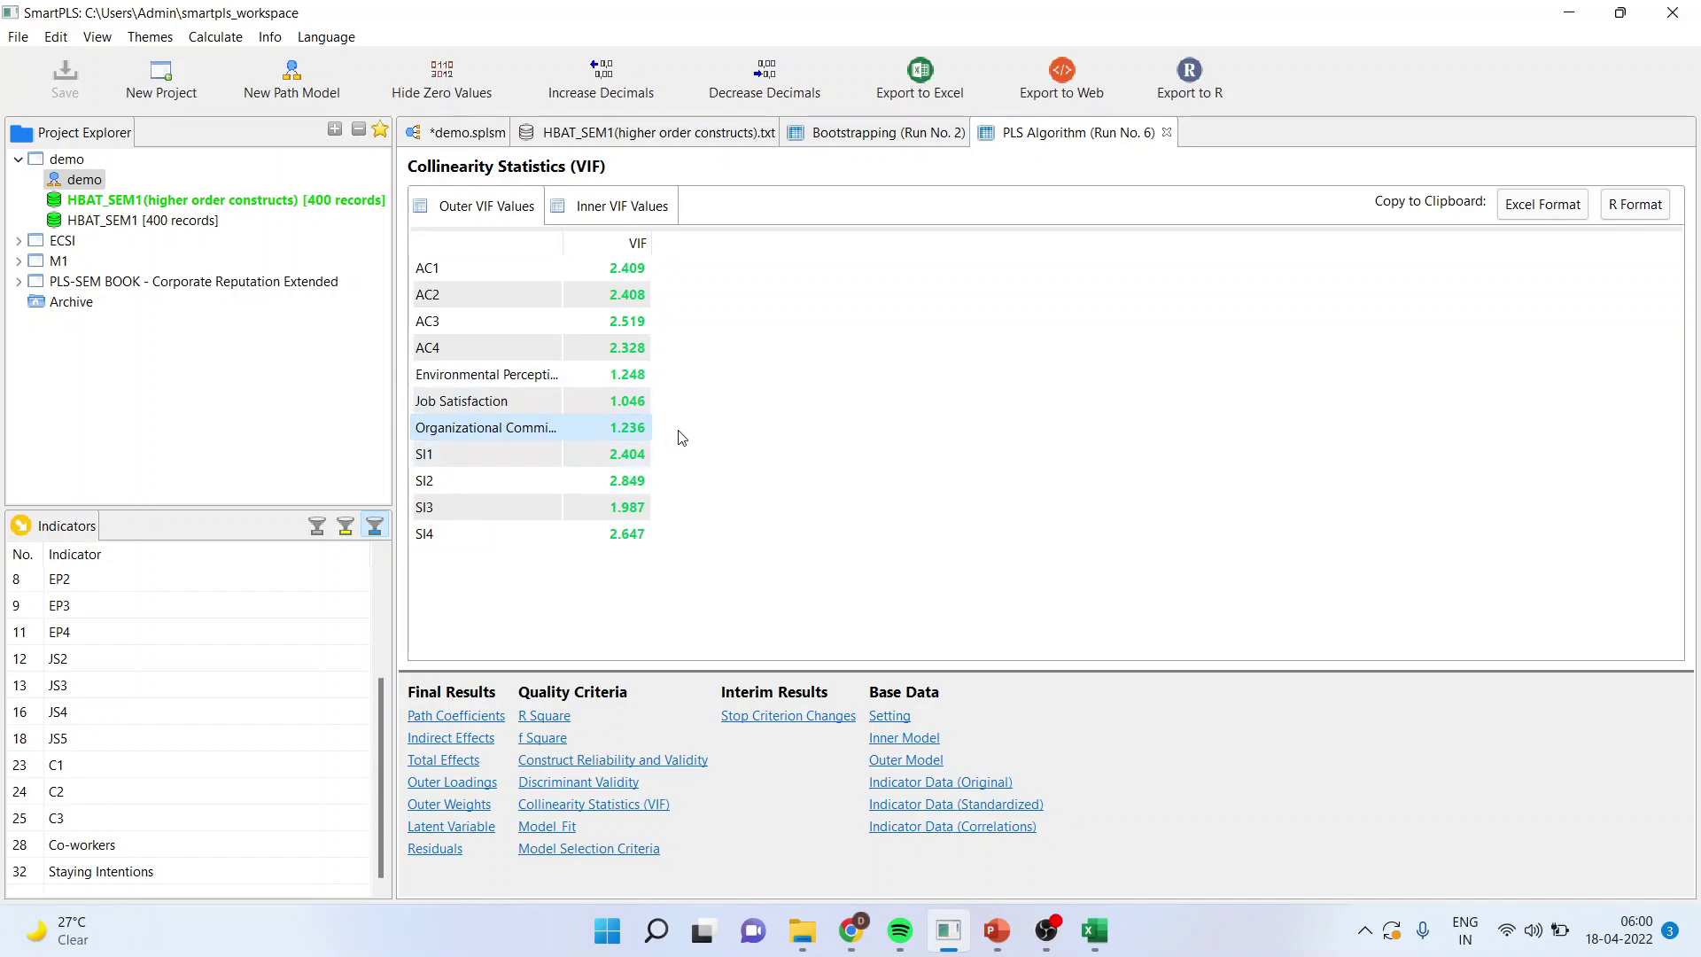
{"action": "left_click", "coordinate": [467, 132]}
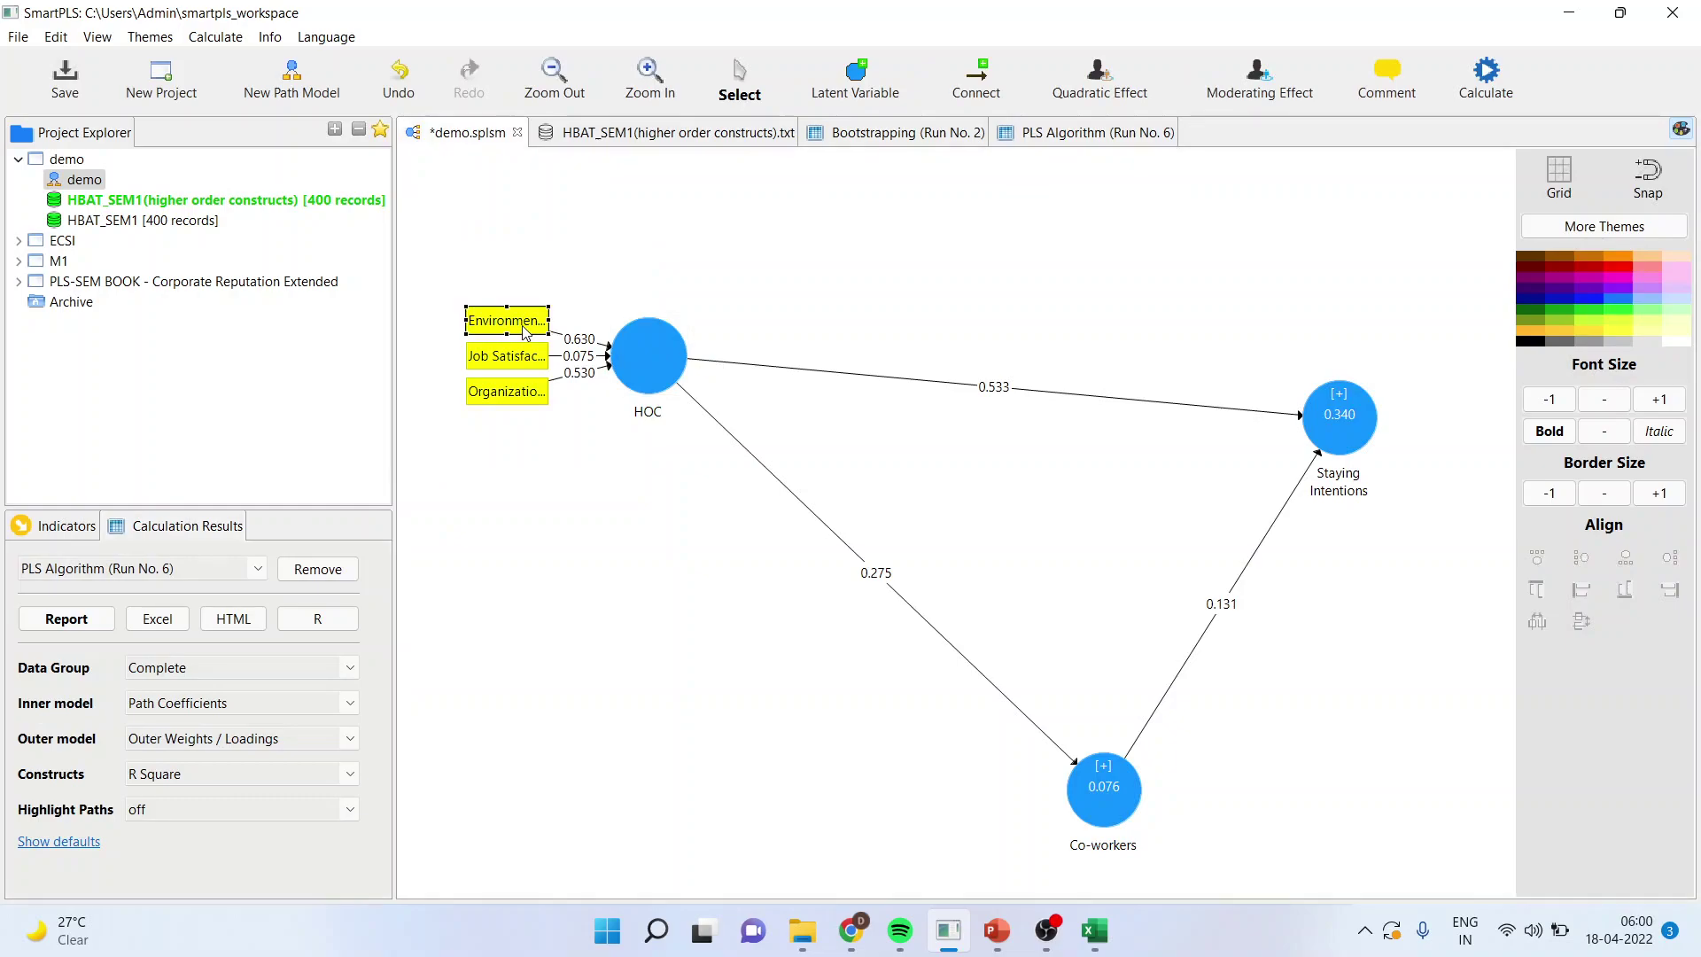
Step: Recheck Run No. 6 outer VIFs: Environmental Perception 1.248, Job Satisfaction 1.046, Organizational Commitment 1.236
{"action": "left_click", "coordinate": [529, 356]}
{"action": "left_click", "coordinate": [518, 397]}
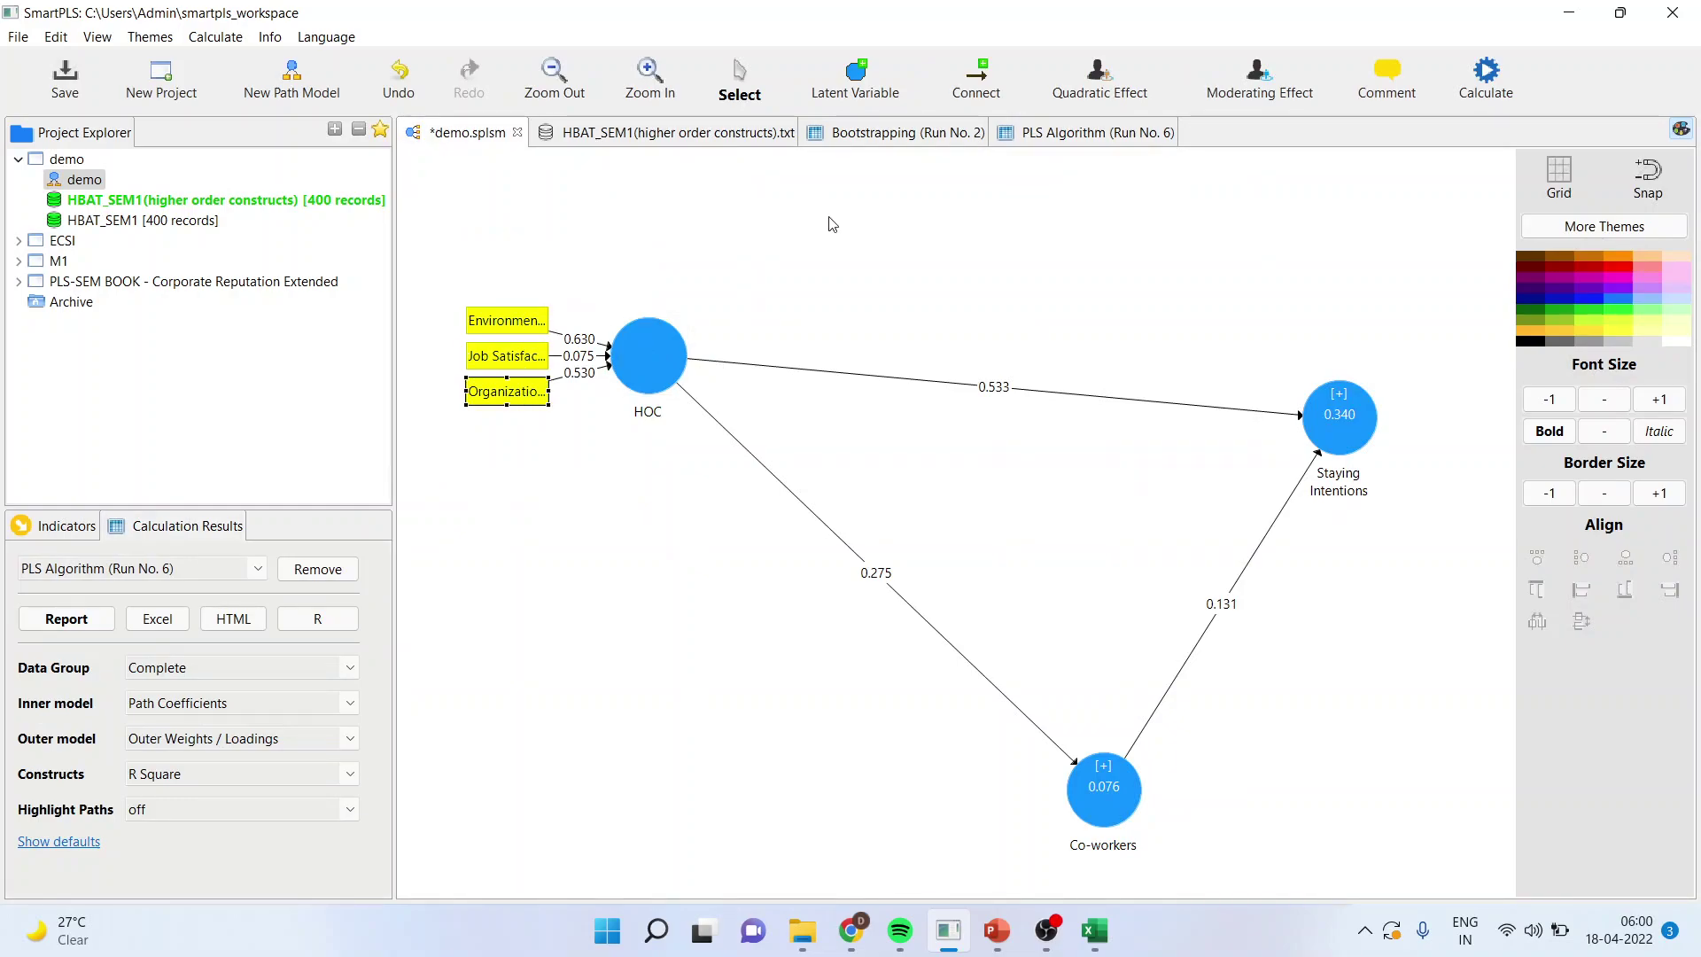
{"action": "left_click", "coordinate": [1081, 133]}
{"action": "left_click", "coordinate": [468, 384]}
{"action": "left_click", "coordinate": [472, 400]}
{"action": "left_click", "coordinate": [477, 427]}
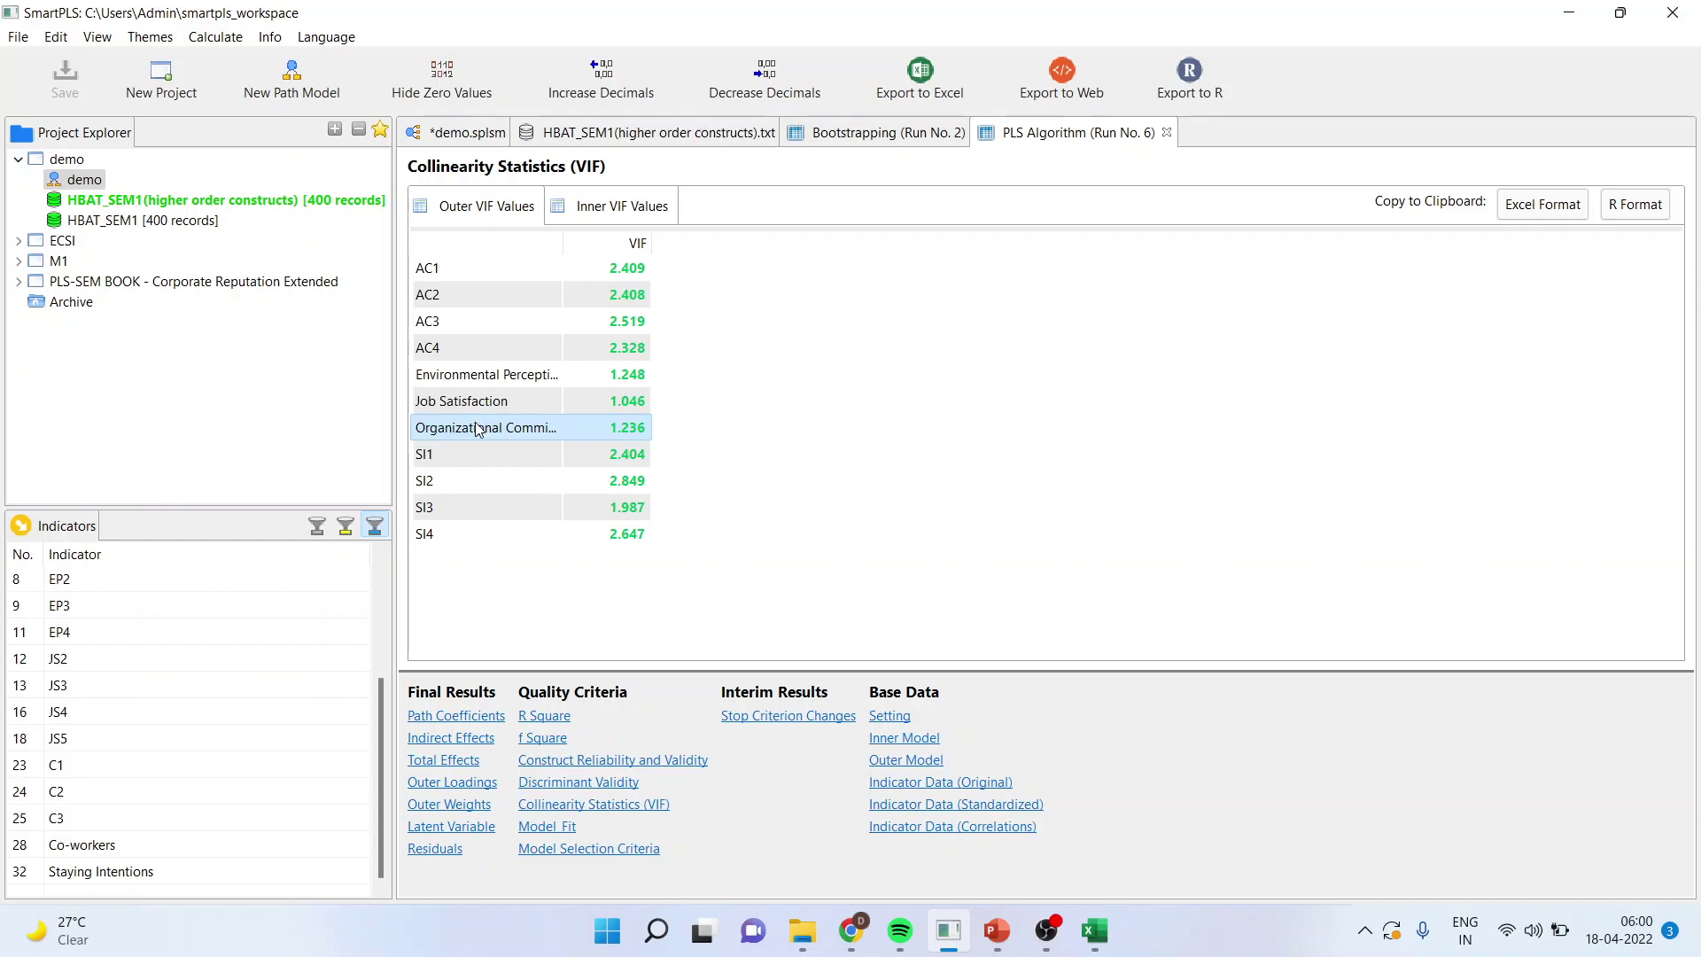
Step: Show the bootstrapped outer weights with p-values, widening the label column to read full path names
{"action": "left_click", "coordinate": [449, 805]}
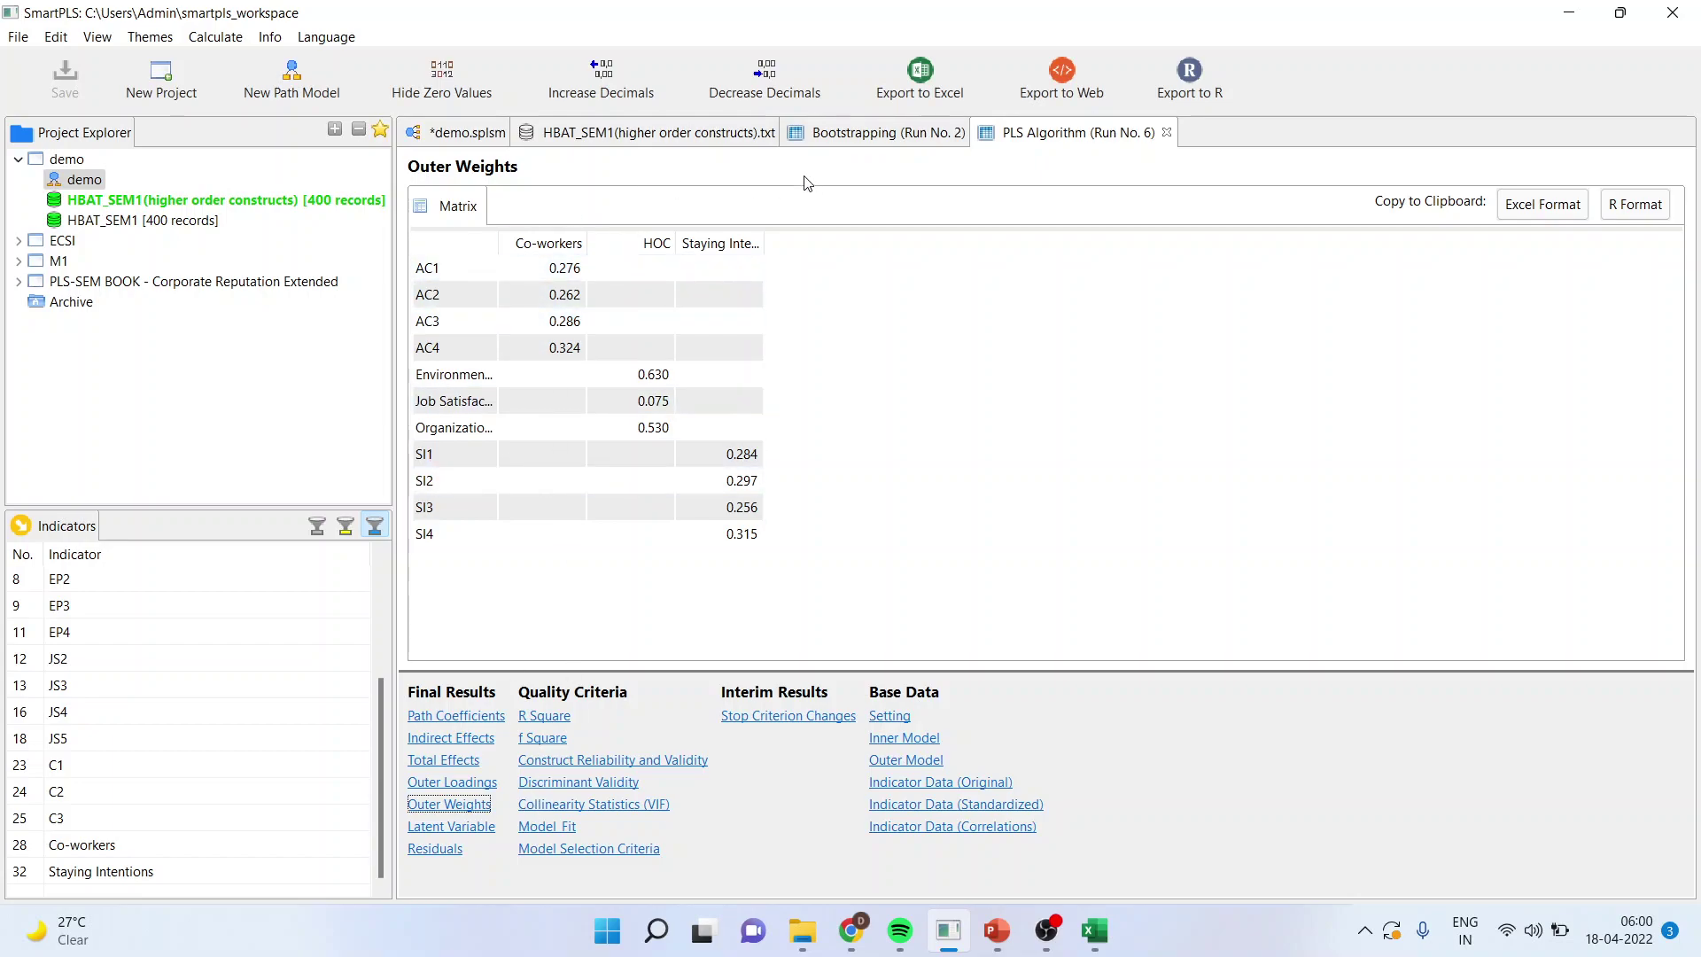
{"action": "left_click", "coordinate": [835, 134]}
{"action": "left_click", "coordinate": [470, 827]}
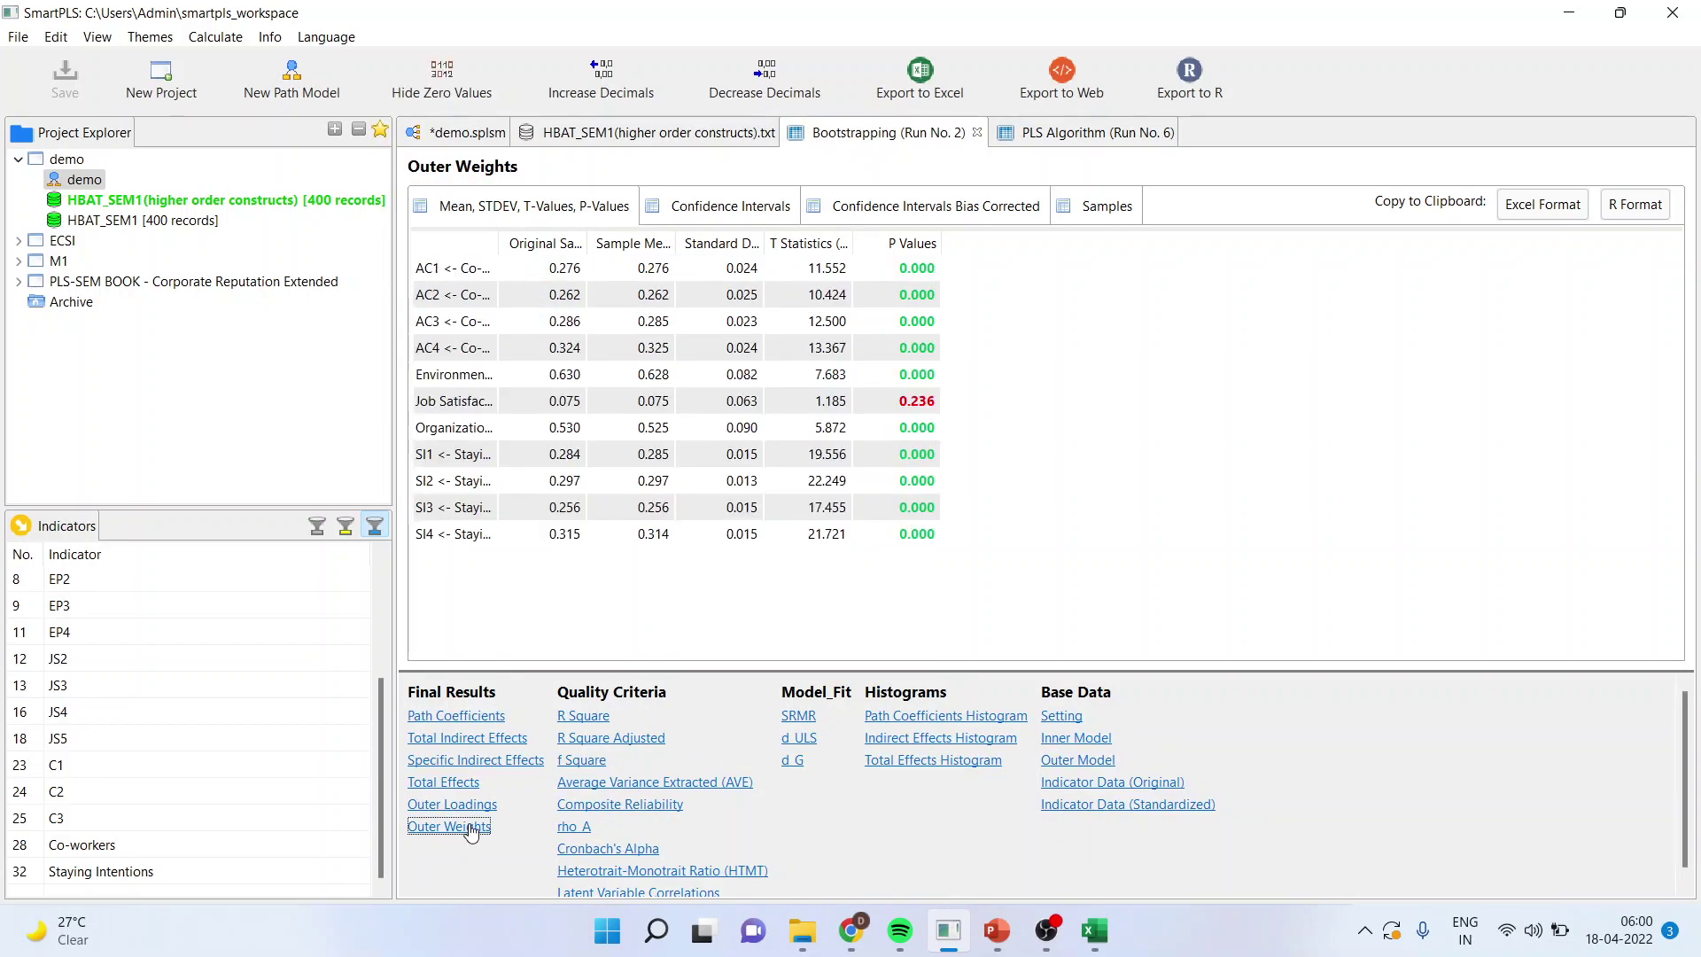
{"action": "left_click_drag", "start_coordinate": [498, 242], "coordinate": [786, 240]}
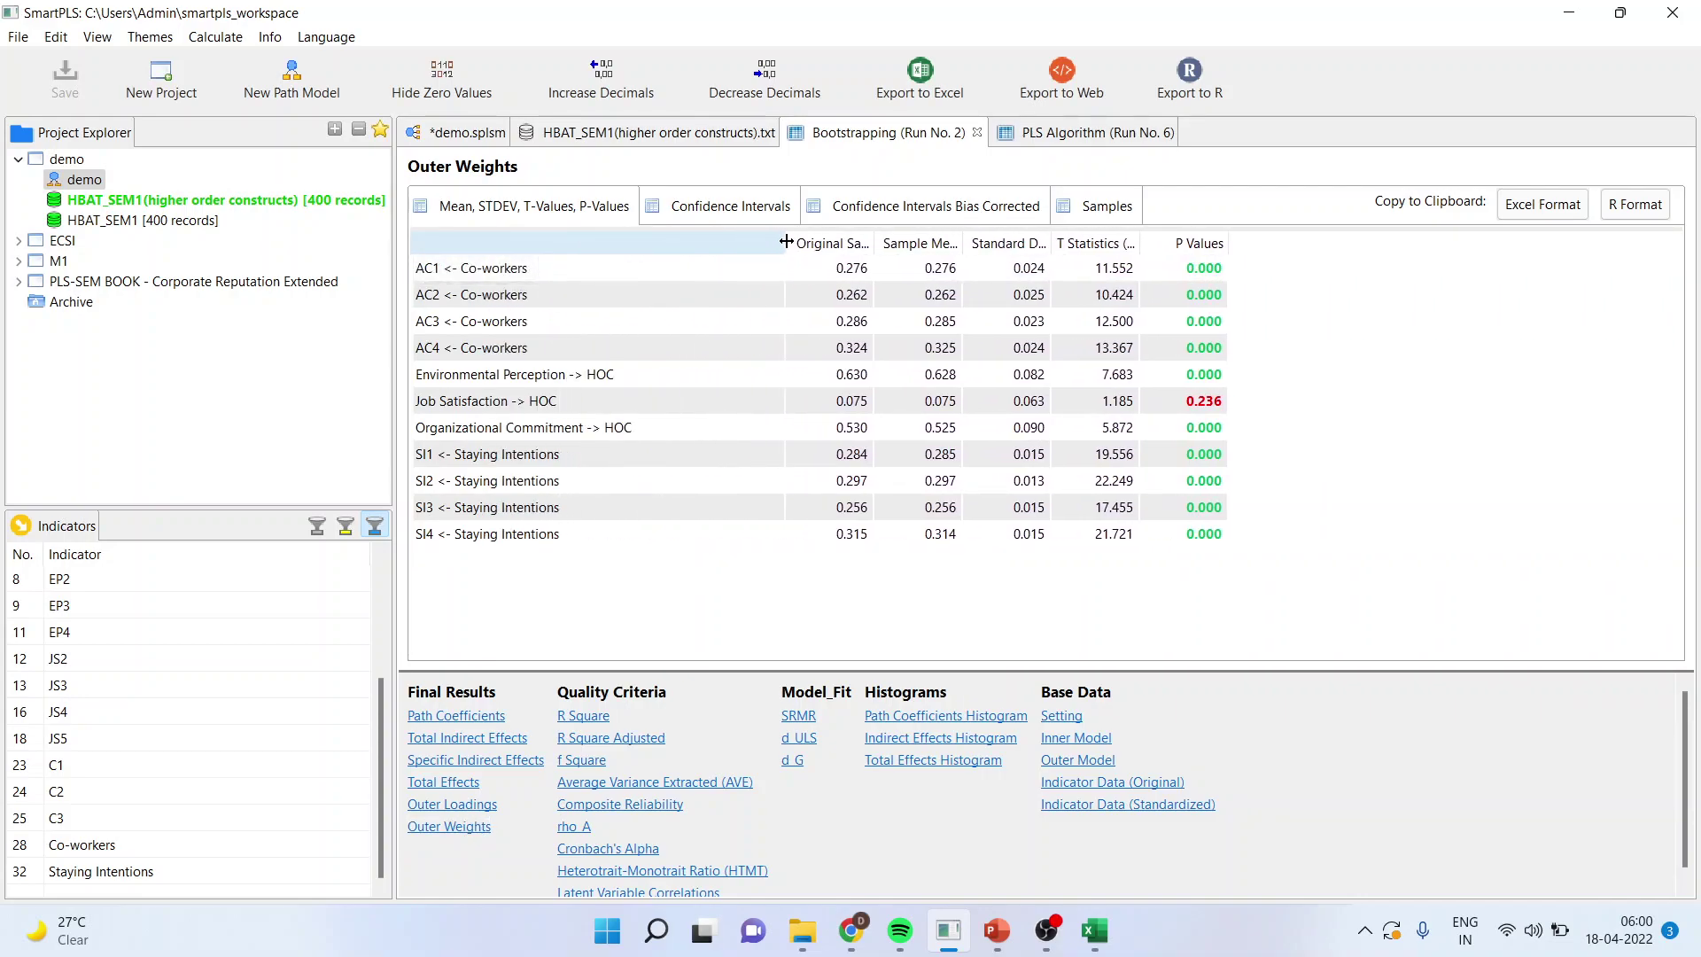
Step: Compare the three HOC weights, flagging Job Satisfaction as non-significant (p 0.236), then show outer loadings
{"action": "left_click", "coordinate": [529, 381]}
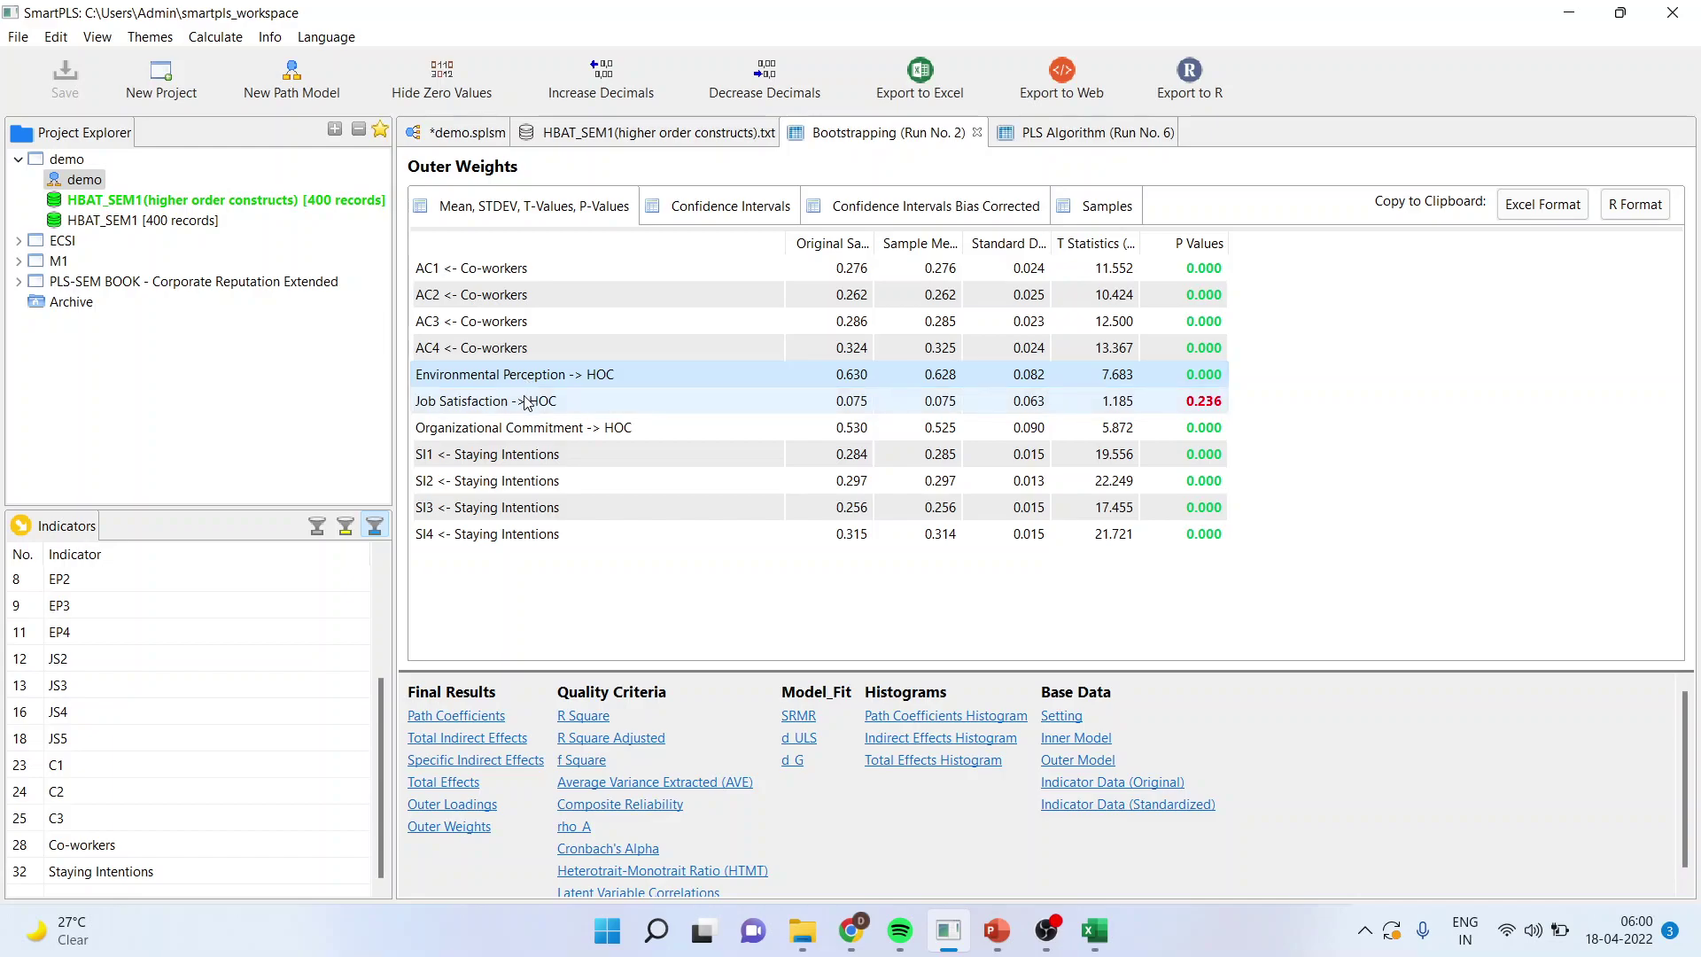
{"action": "left_click", "coordinate": [524, 408]}
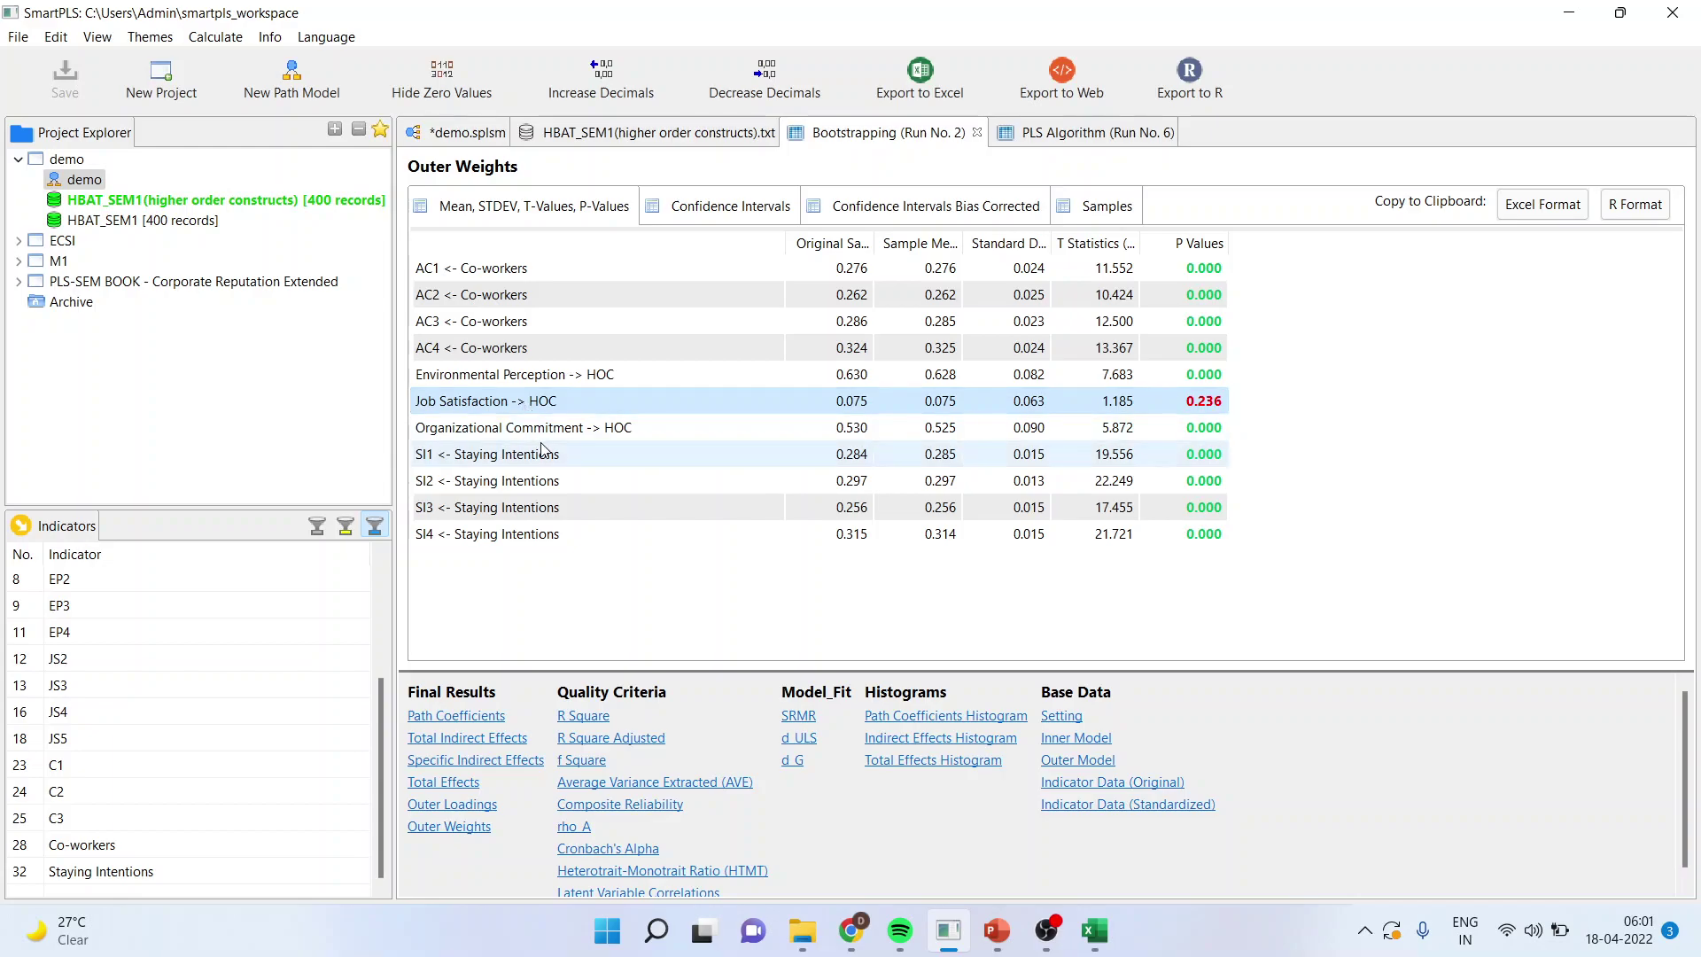
{"action": "left_click", "coordinate": [542, 434]}
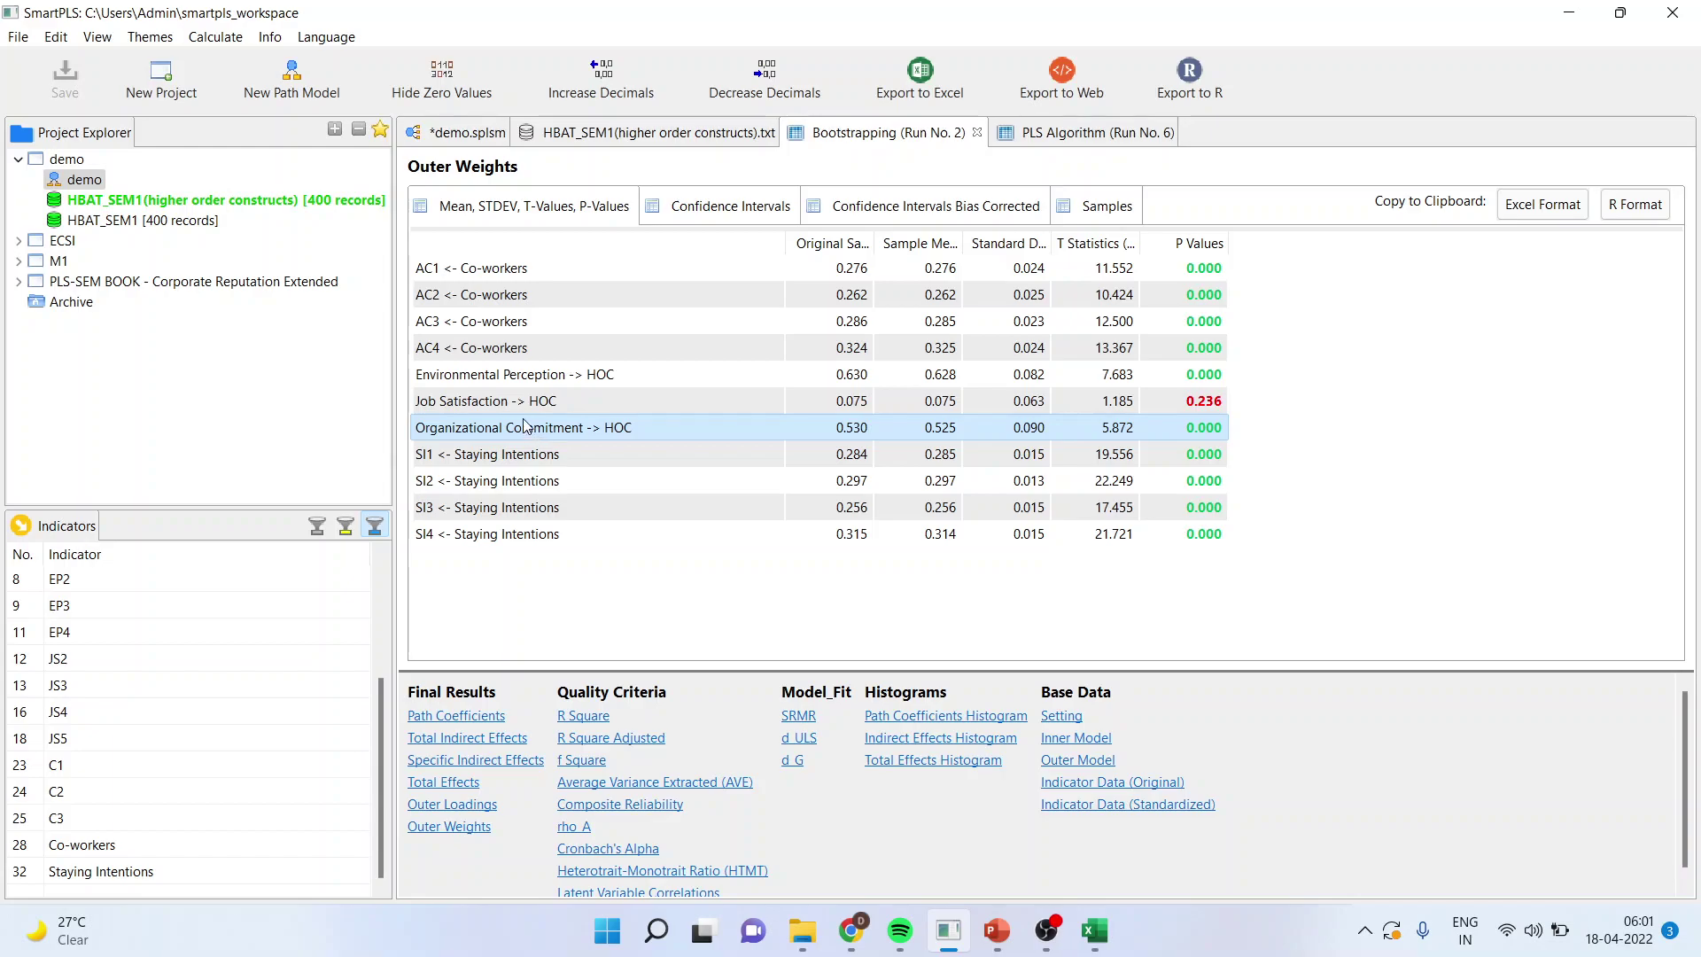
{"action": "left_click", "coordinate": [515, 408]}
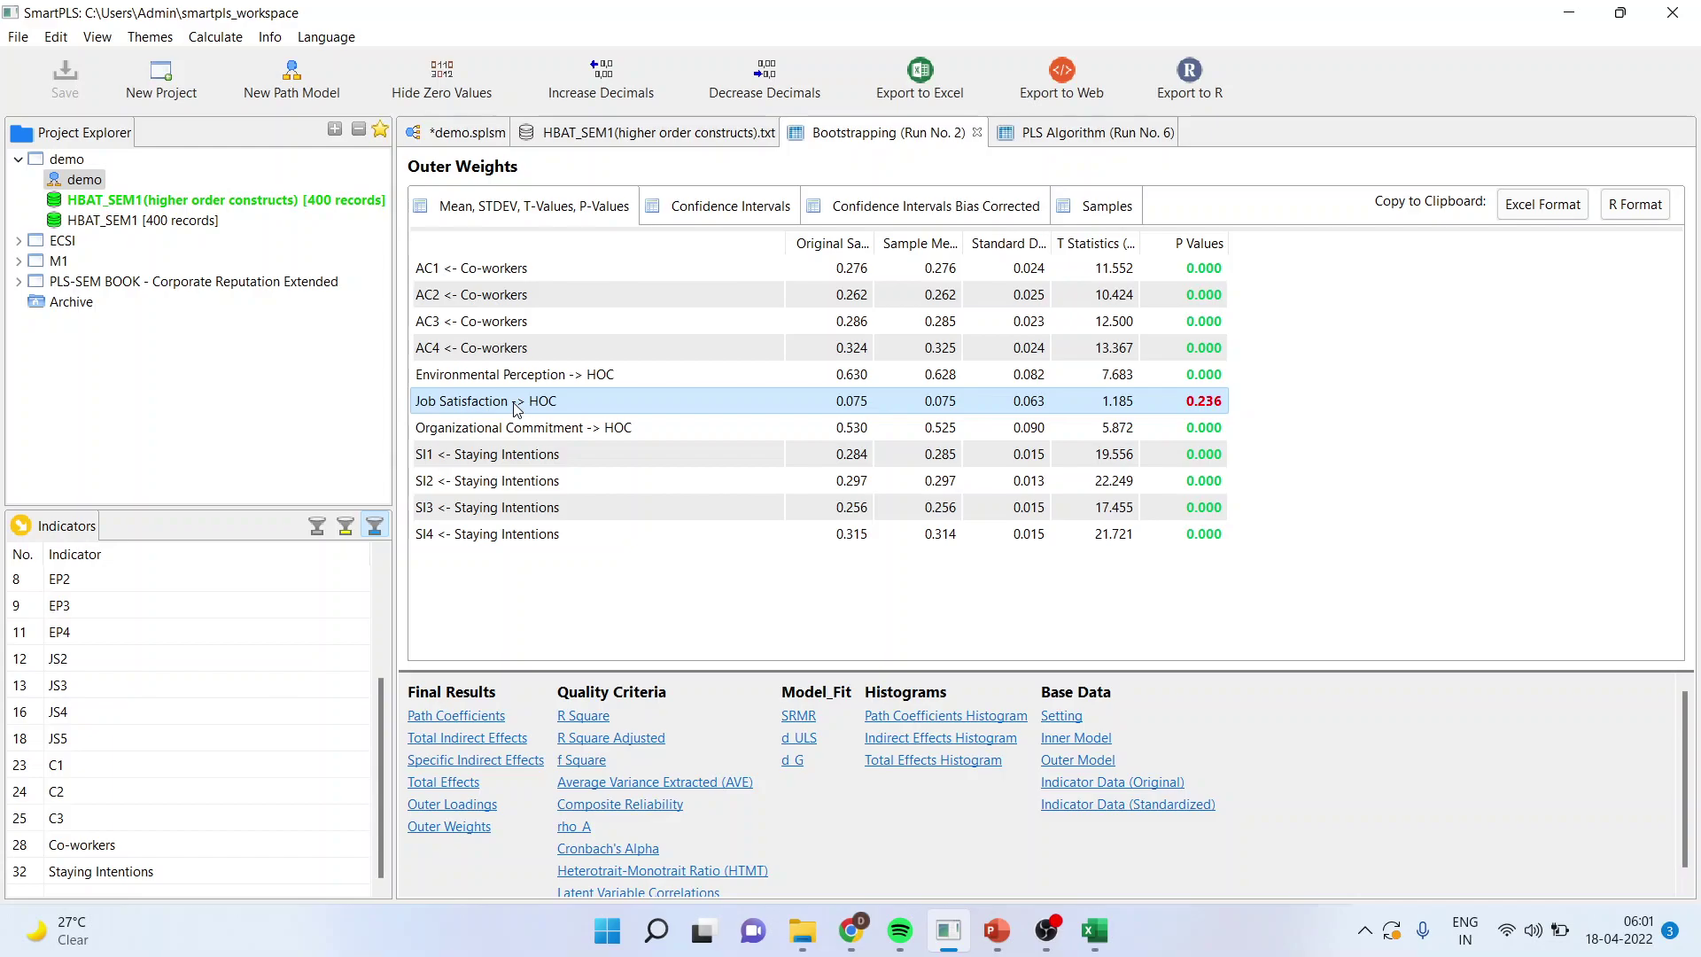
{"action": "left_click", "coordinate": [466, 811]}
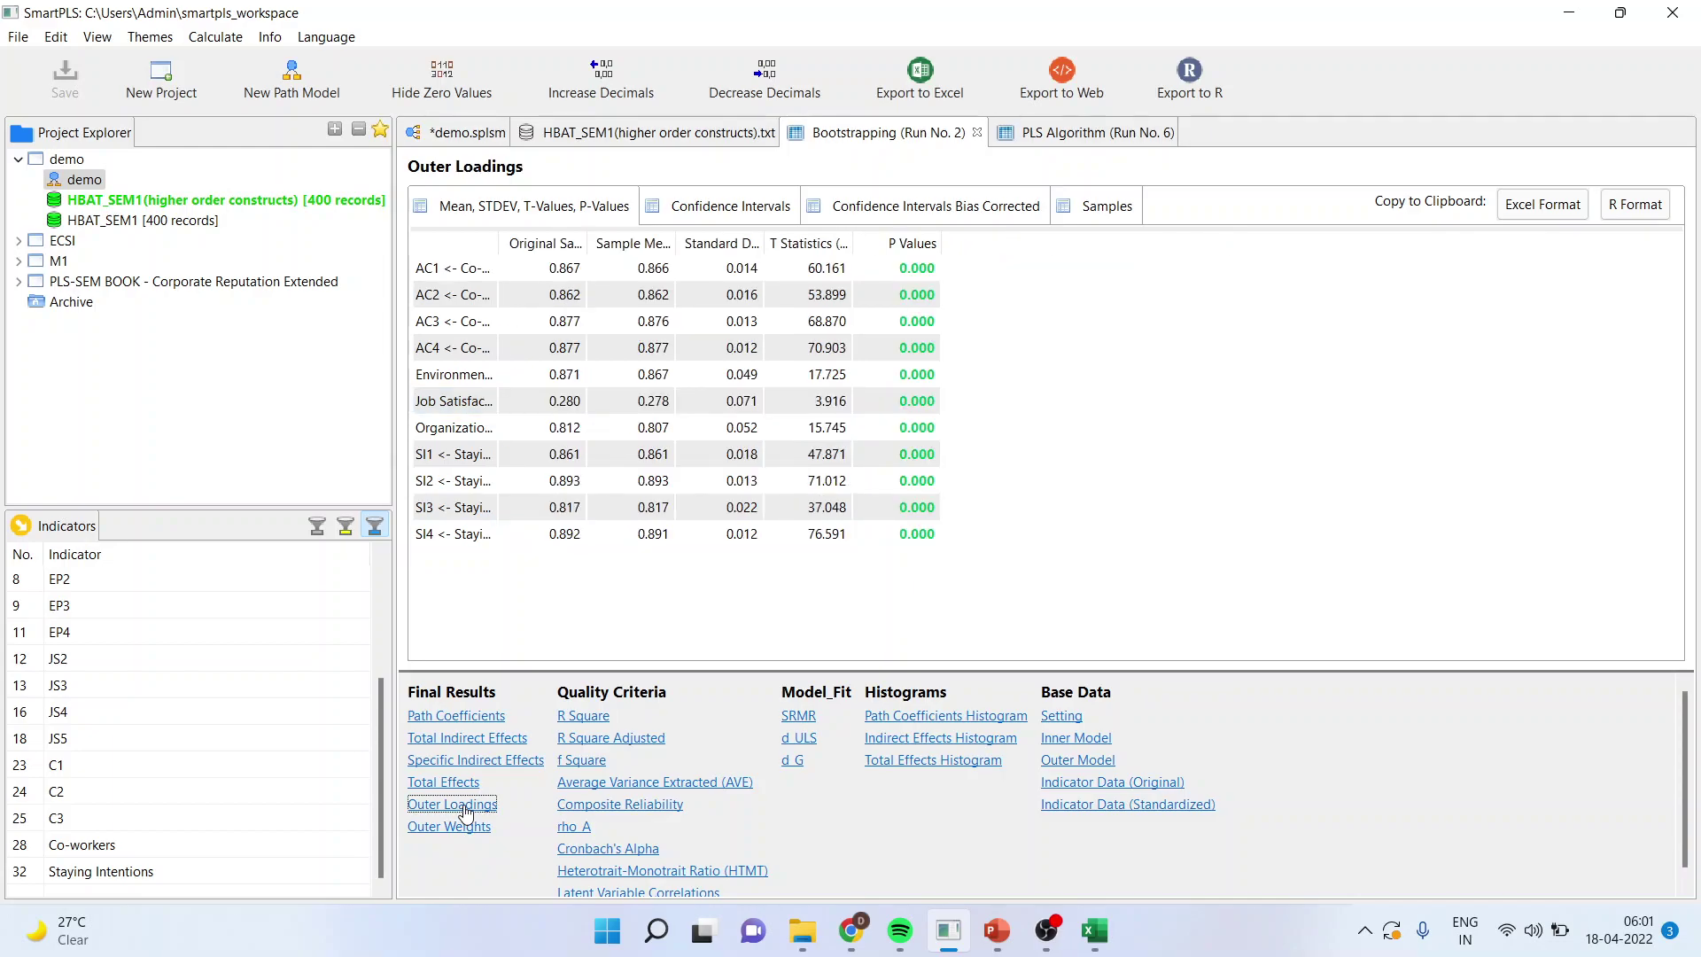
Step: Widen the Outer Loadings name column, then go back to the demo path model diagram
{"action": "left_click_drag", "start_coordinate": [502, 236], "coordinate": [714, 236]}
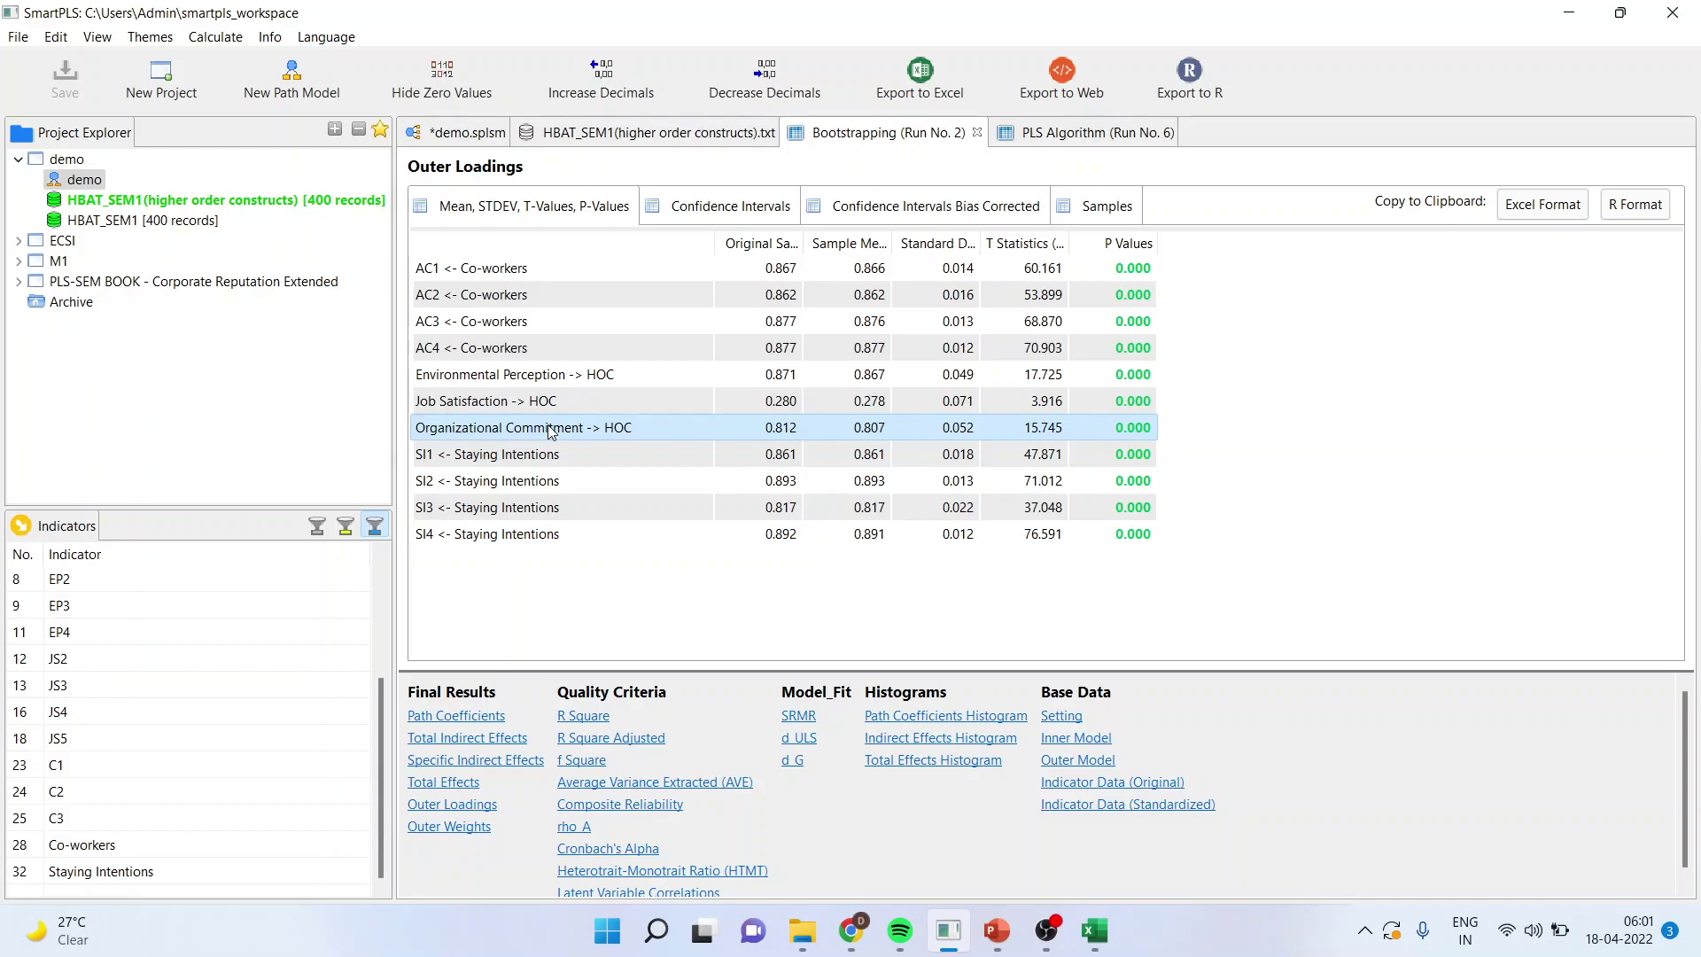
{"action": "left_click", "coordinate": [467, 135]}
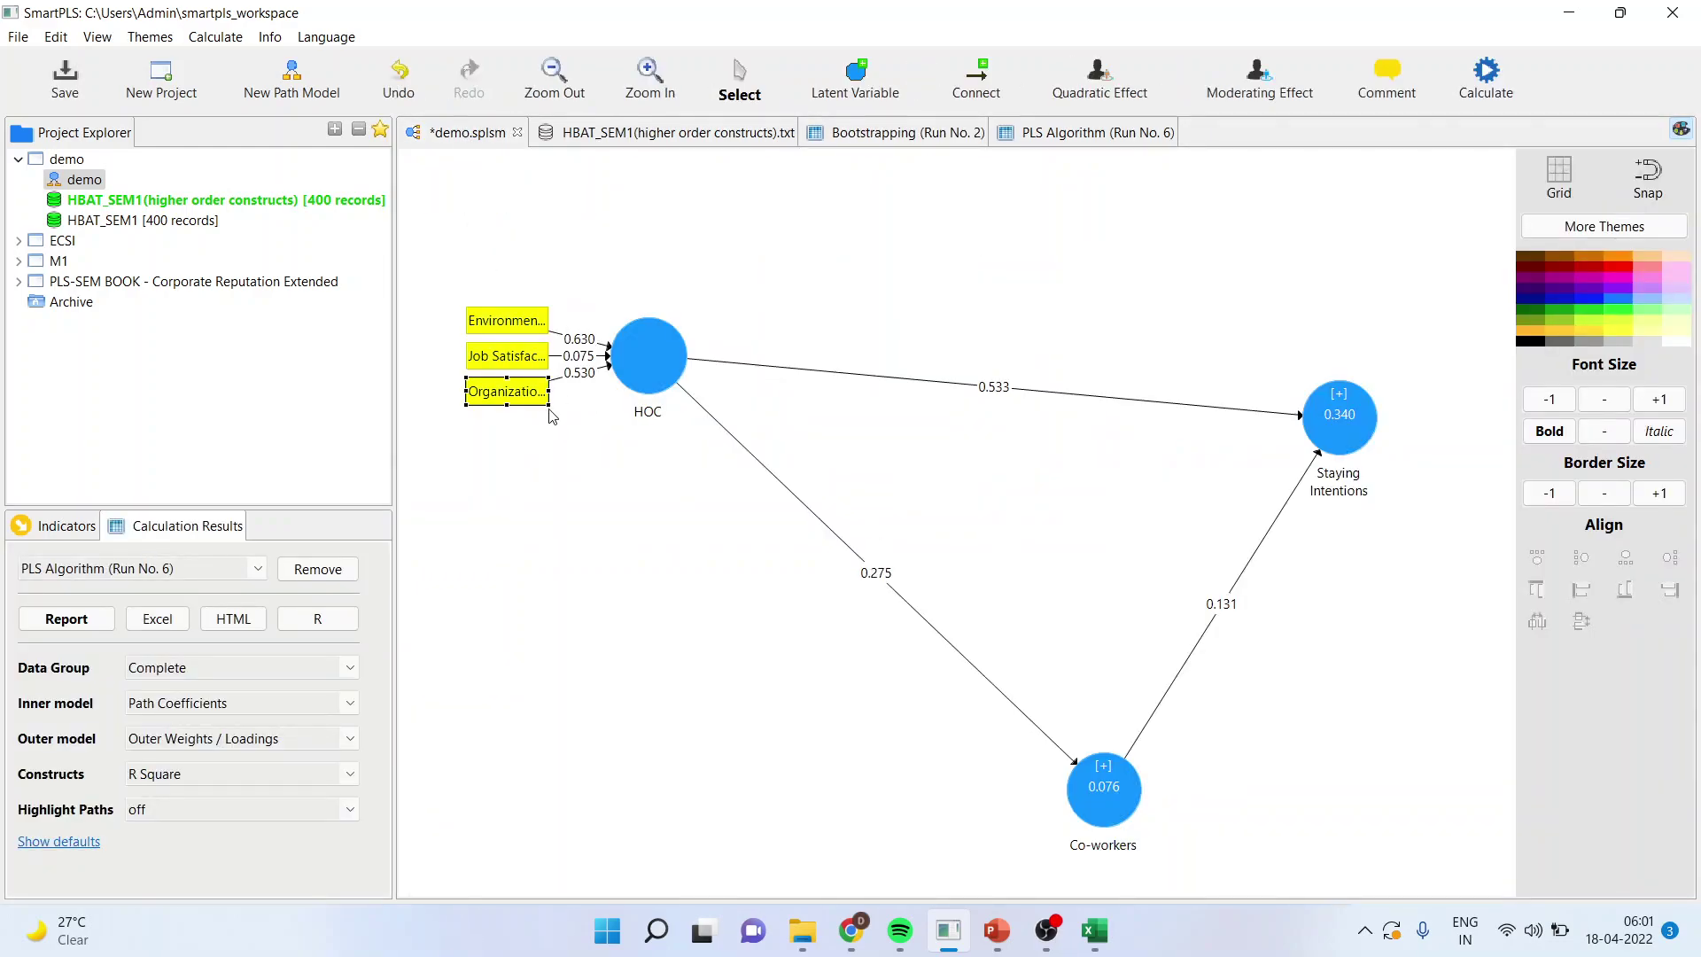
Step: Inspect HOC and Staying Intentions on the diagram, then reopen the Bootstrapping Run No. 2 outer loadings
{"action": "left_click", "coordinate": [659, 379]}
{"action": "left_click", "coordinate": [1329, 438]}
{"action": "left_click", "coordinate": [676, 369]}
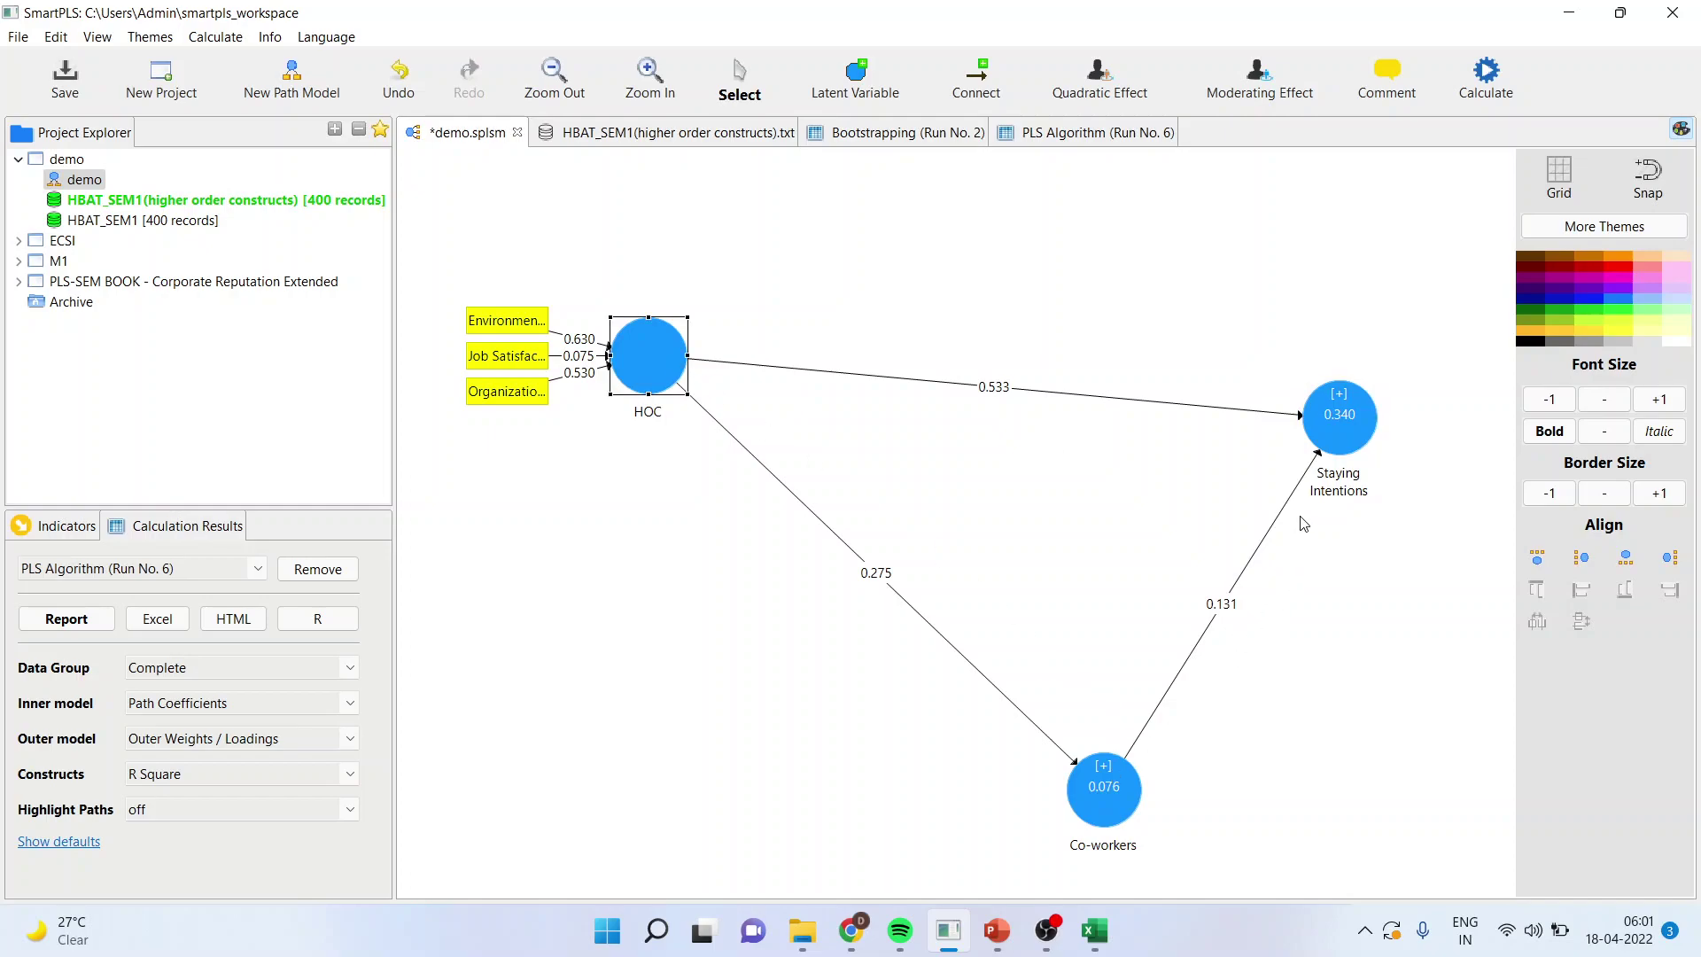
{"action": "mouse_move", "coordinate": [1372, 420]}
{"action": "left_click", "coordinate": [921, 137]}
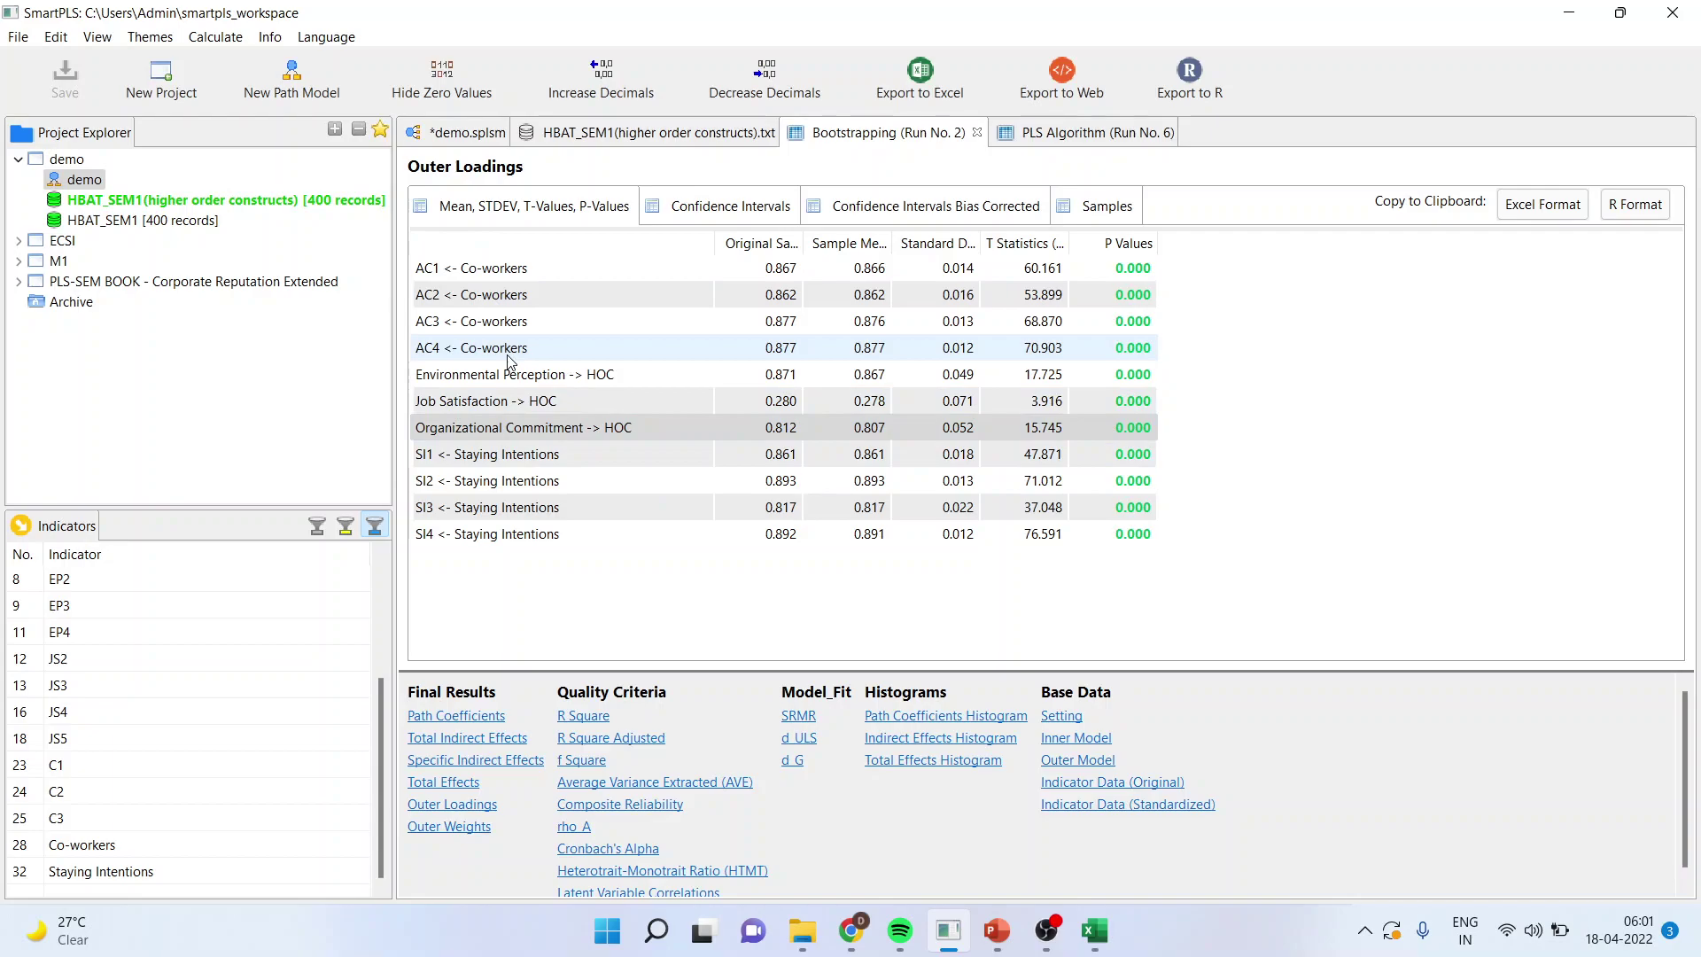
Step: Show the bootstrapped path coefficients for HOC -> Co-workers, HOC -> Staying Intentions and Co-workers -> Staying Intentions
{"action": "left_click", "coordinate": [555, 600]}
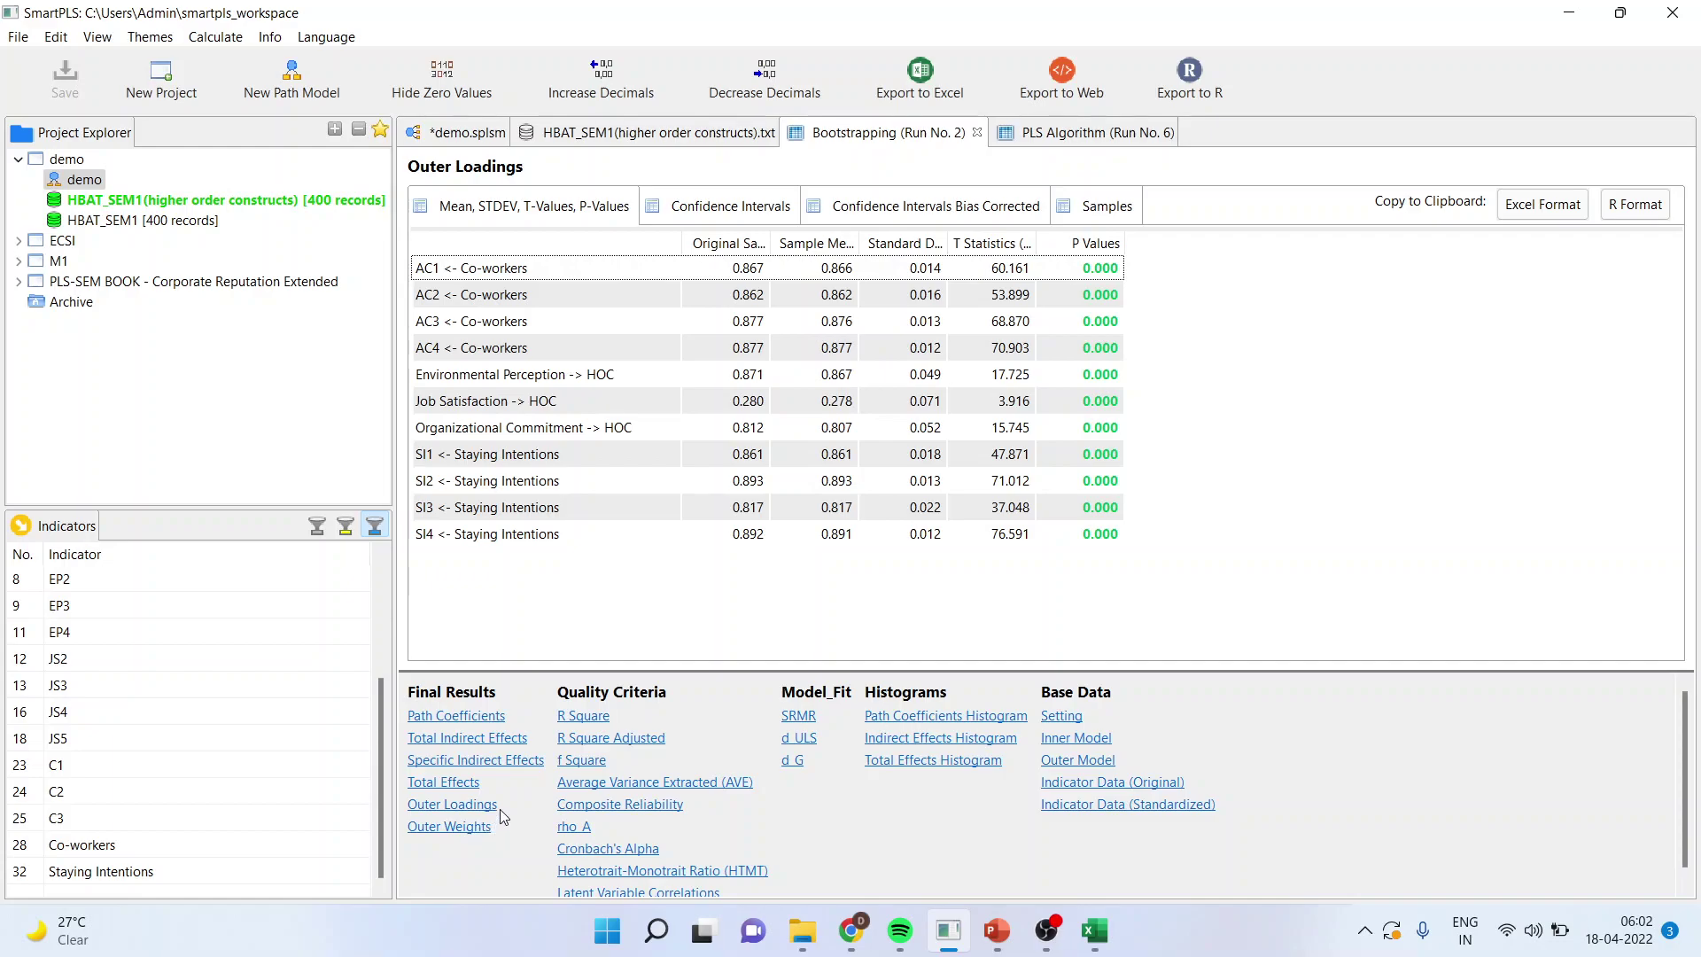
{"action": "left_click", "coordinate": [482, 717]}
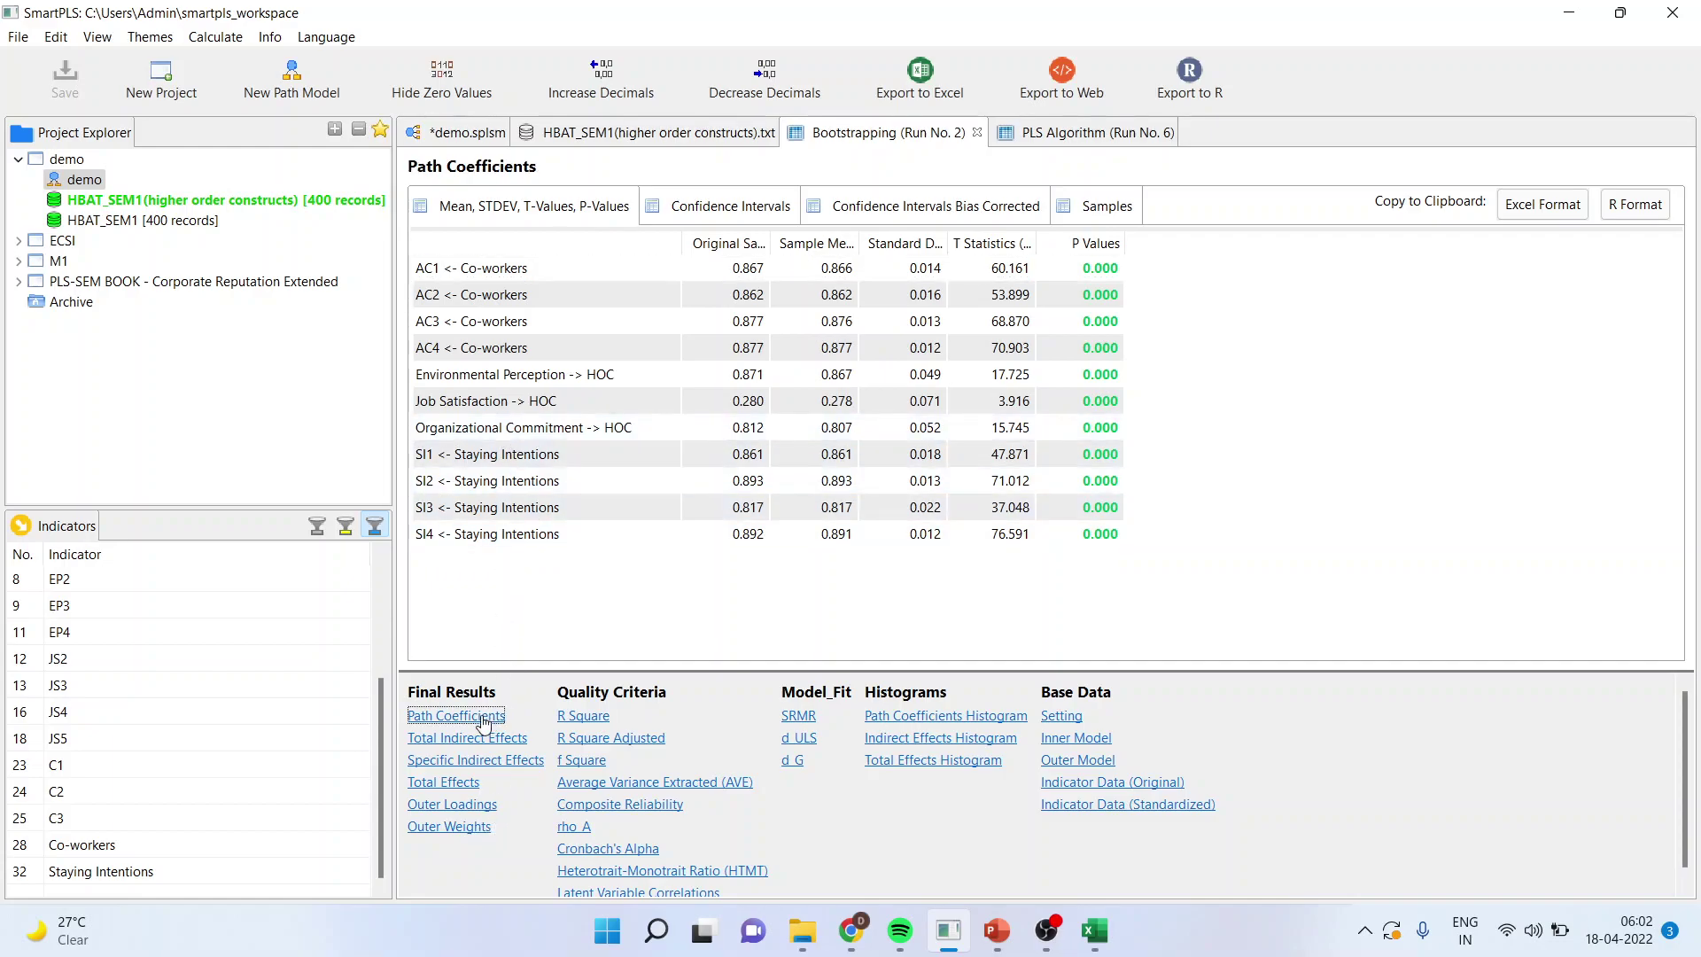
{"action": "left_click_drag", "start_coordinate": [494, 241], "coordinate": [800, 249]}
{"action": "left_click", "coordinate": [501, 297]}
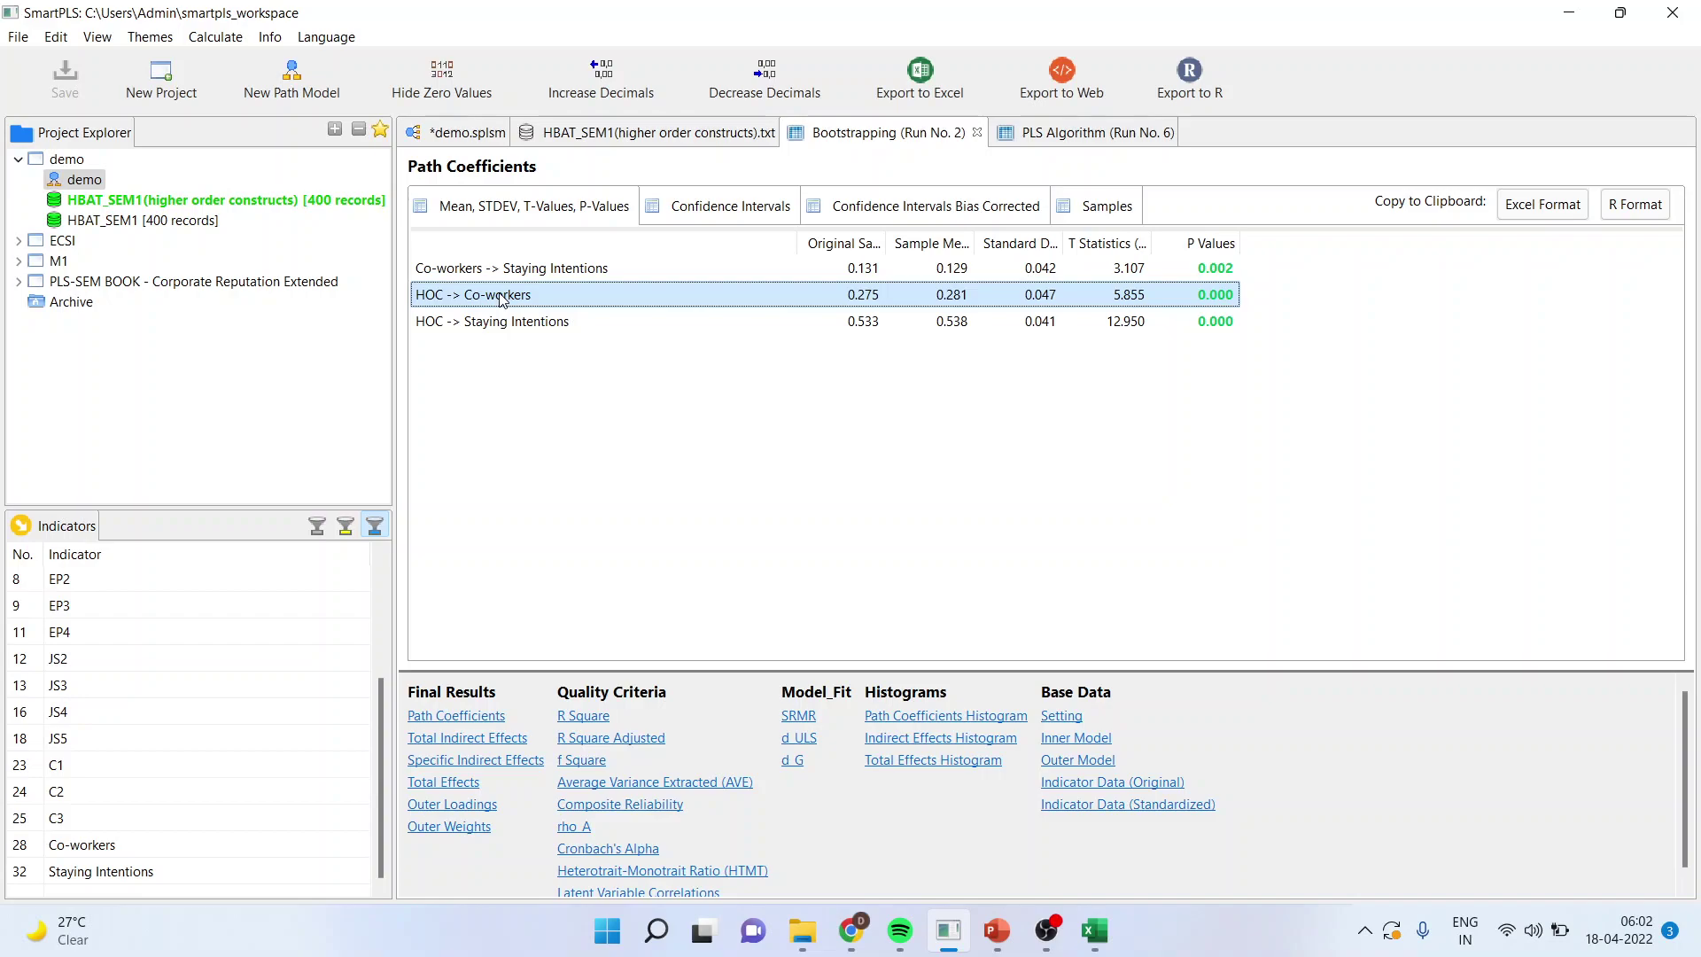
{"action": "left_click", "coordinate": [503, 324]}
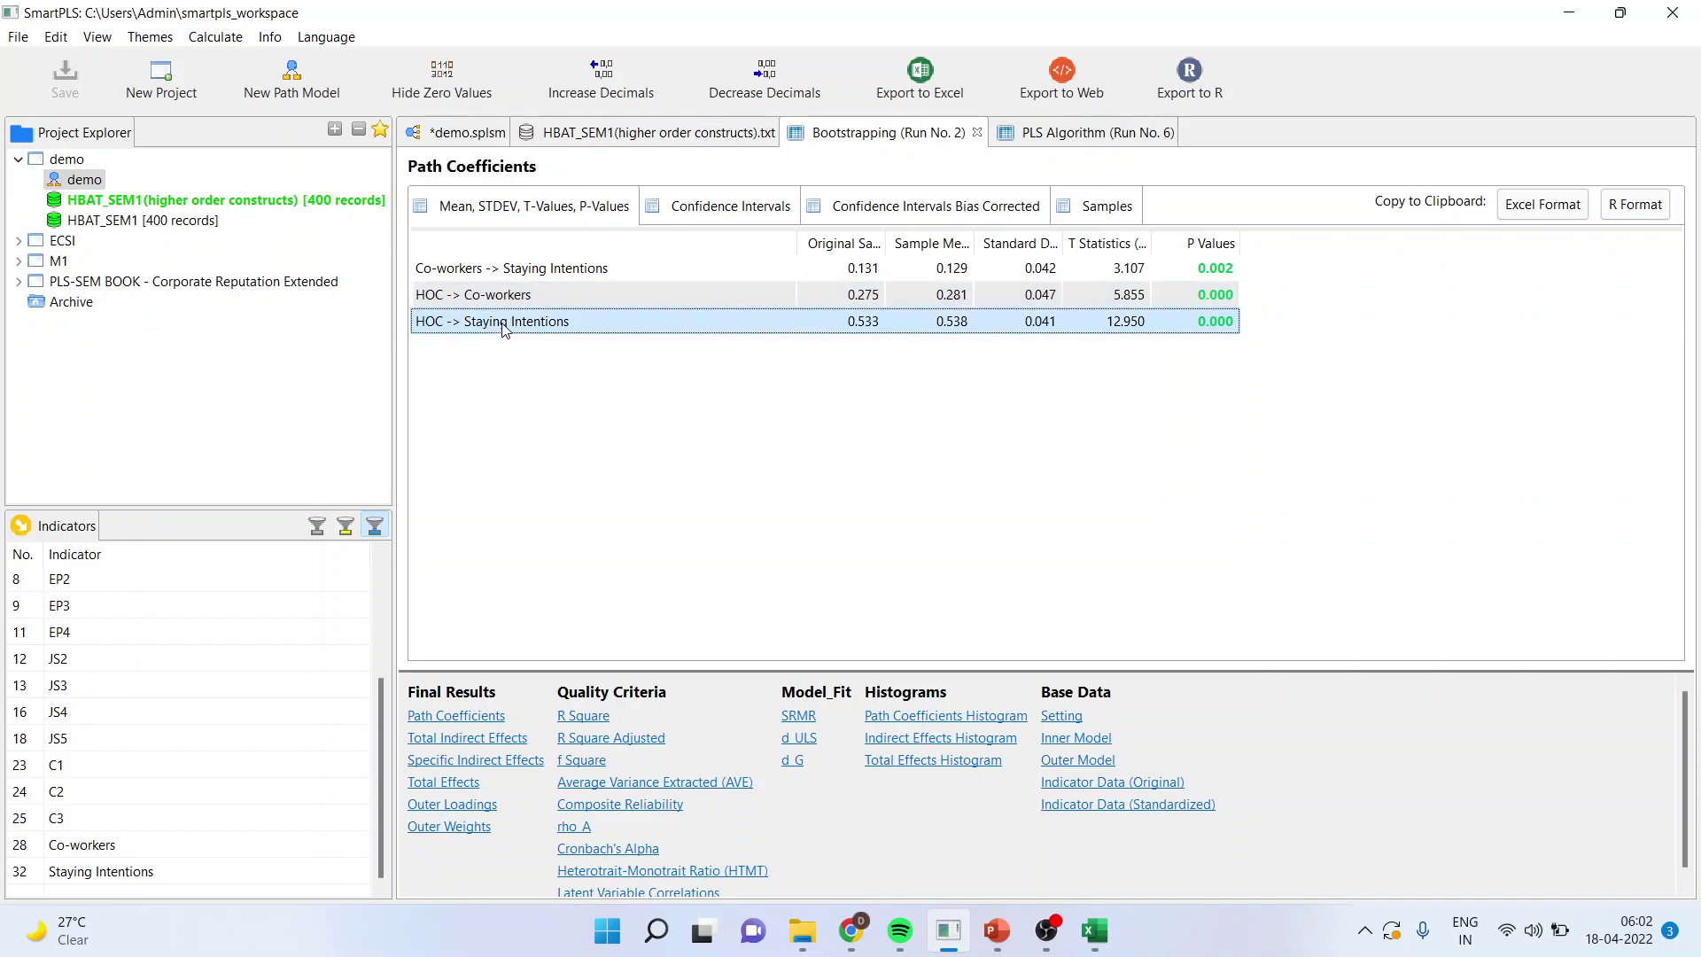
{"action": "left_click", "coordinate": [503, 270]}
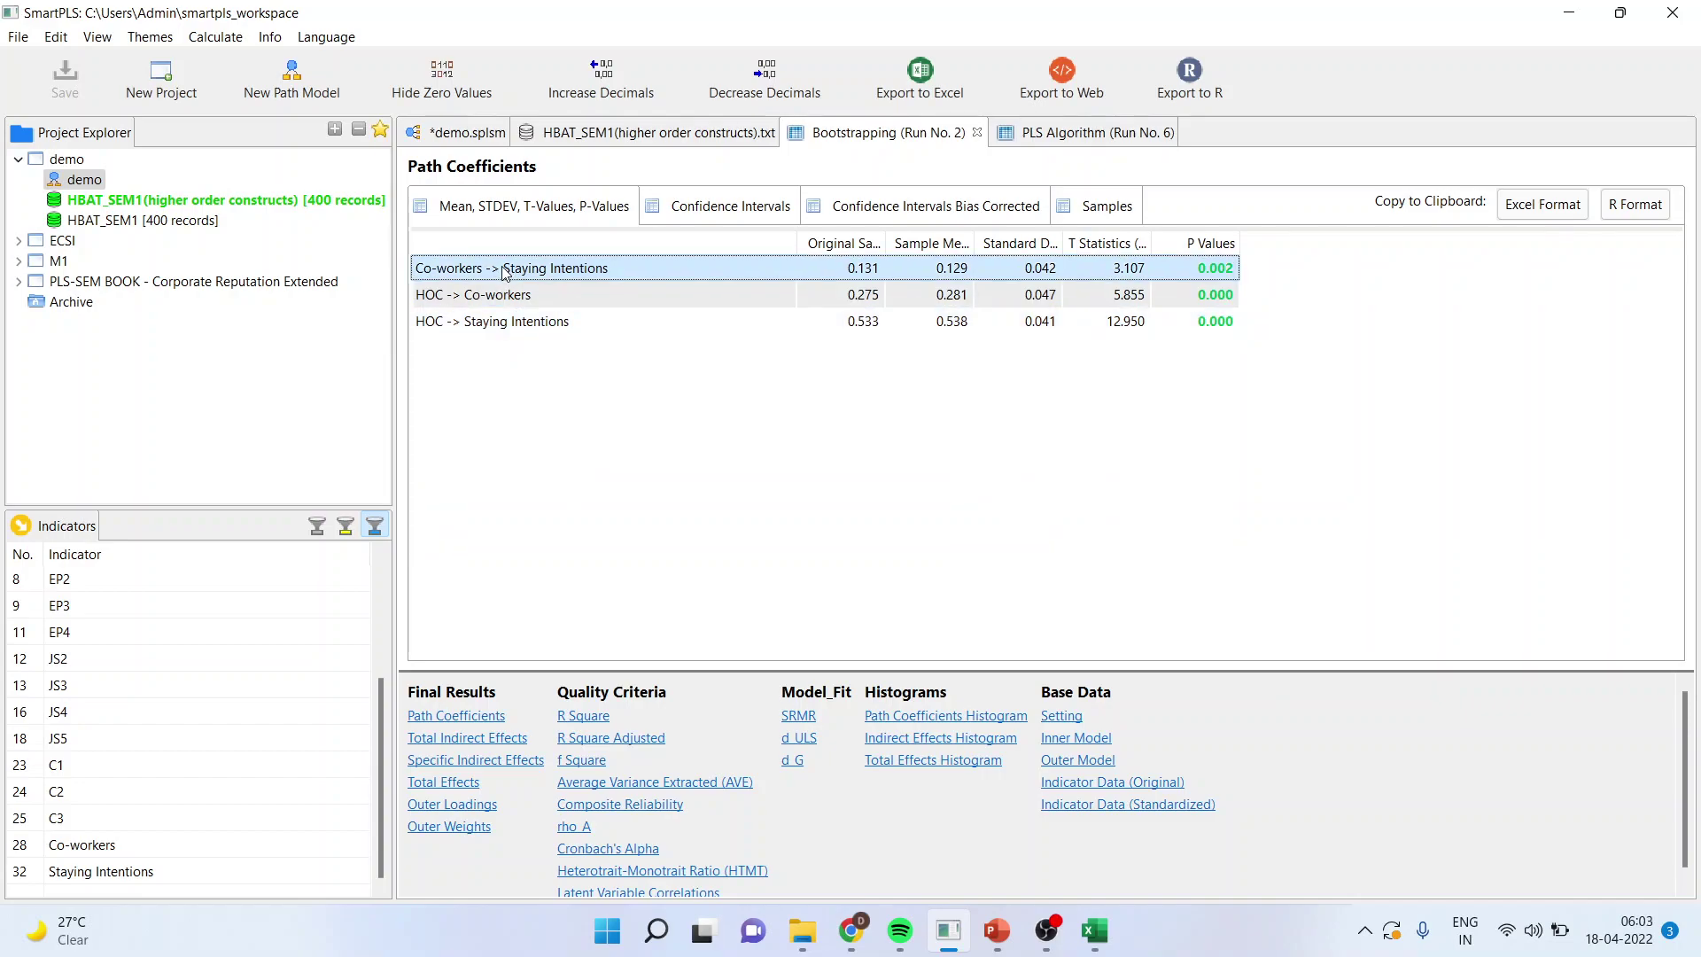
{"action": "left_click", "coordinate": [896, 209]}
Step: Review bias-corrected intervals (0.445–0.608, 0.174–0.360, 0.052–0.216), then return to the path model diagram
{"action": "left_click_drag", "start_coordinate": [497, 234], "coordinate": [752, 257]}
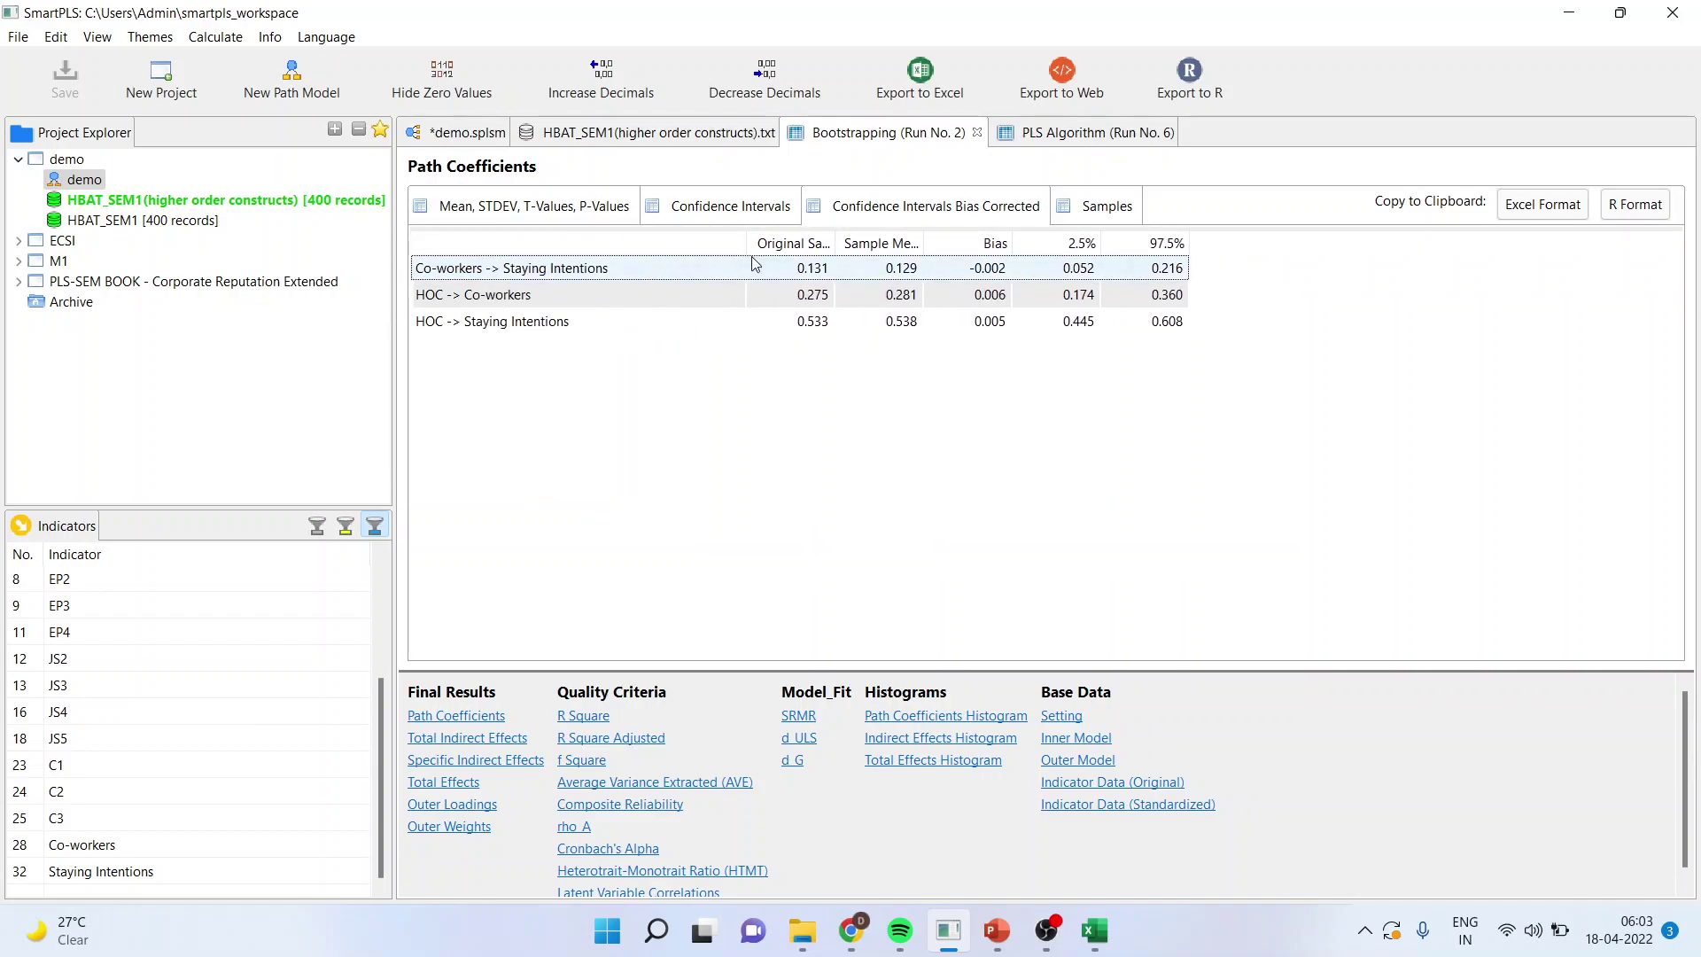
{"action": "left_click", "coordinate": [1086, 273]}
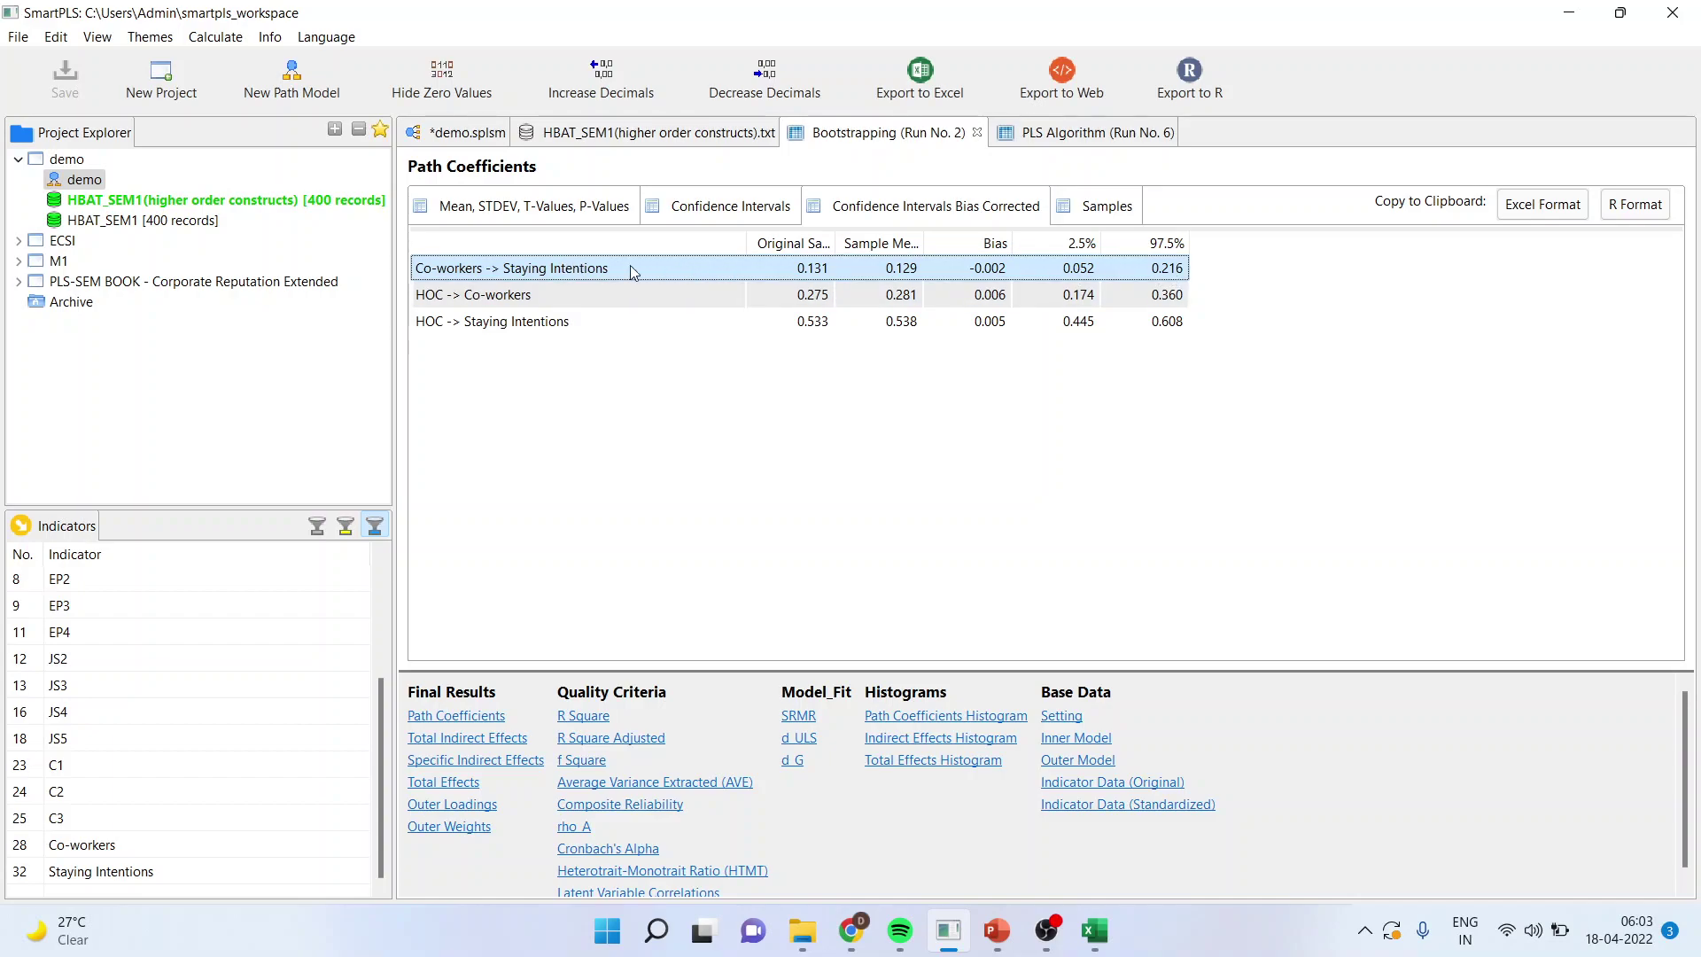
{"action": "left_click", "coordinate": [1079, 299]}
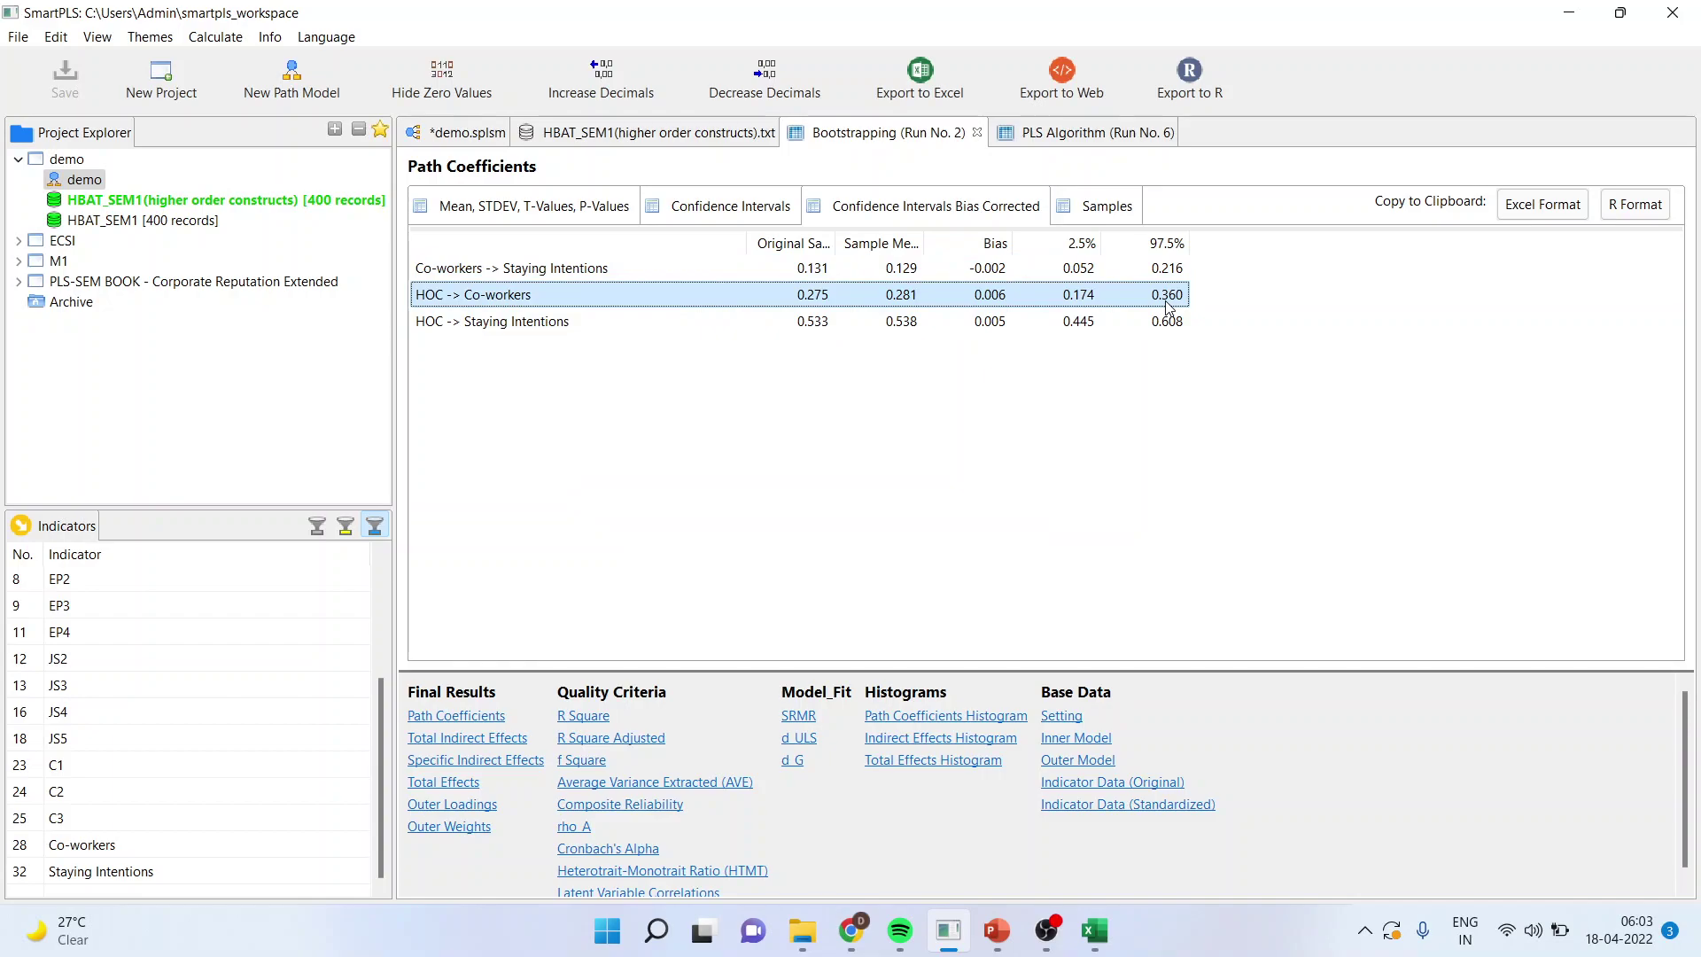
{"action": "left_click", "coordinate": [1086, 326]}
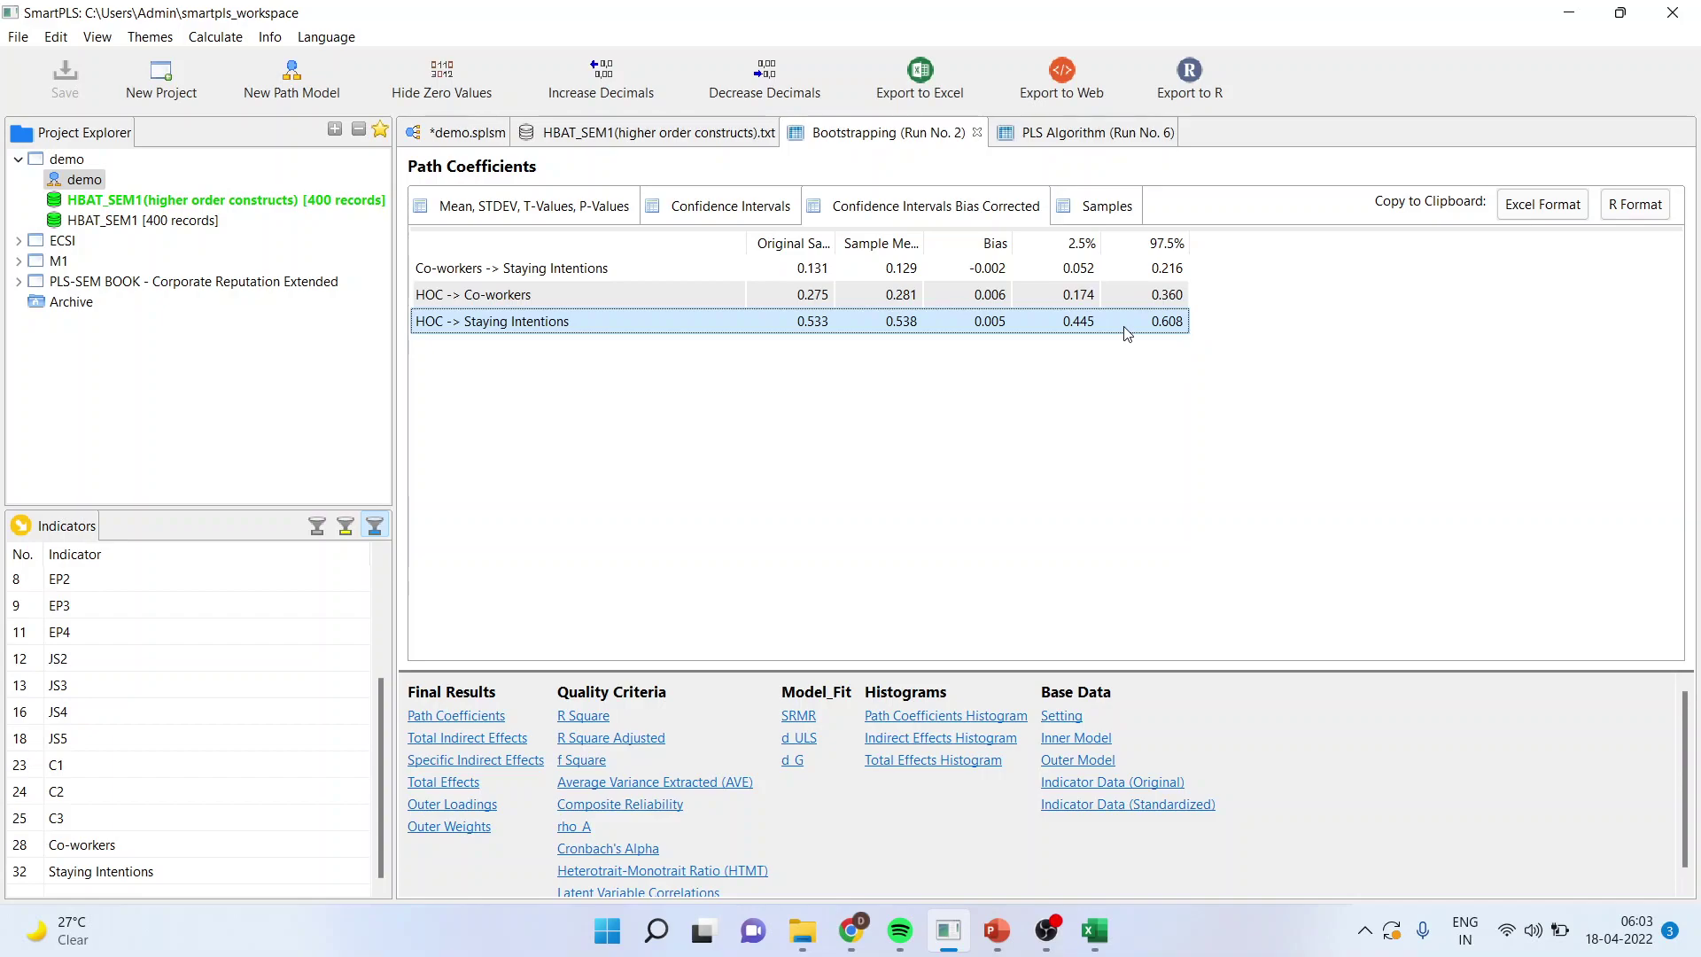
{"action": "left_click", "coordinate": [468, 133]}
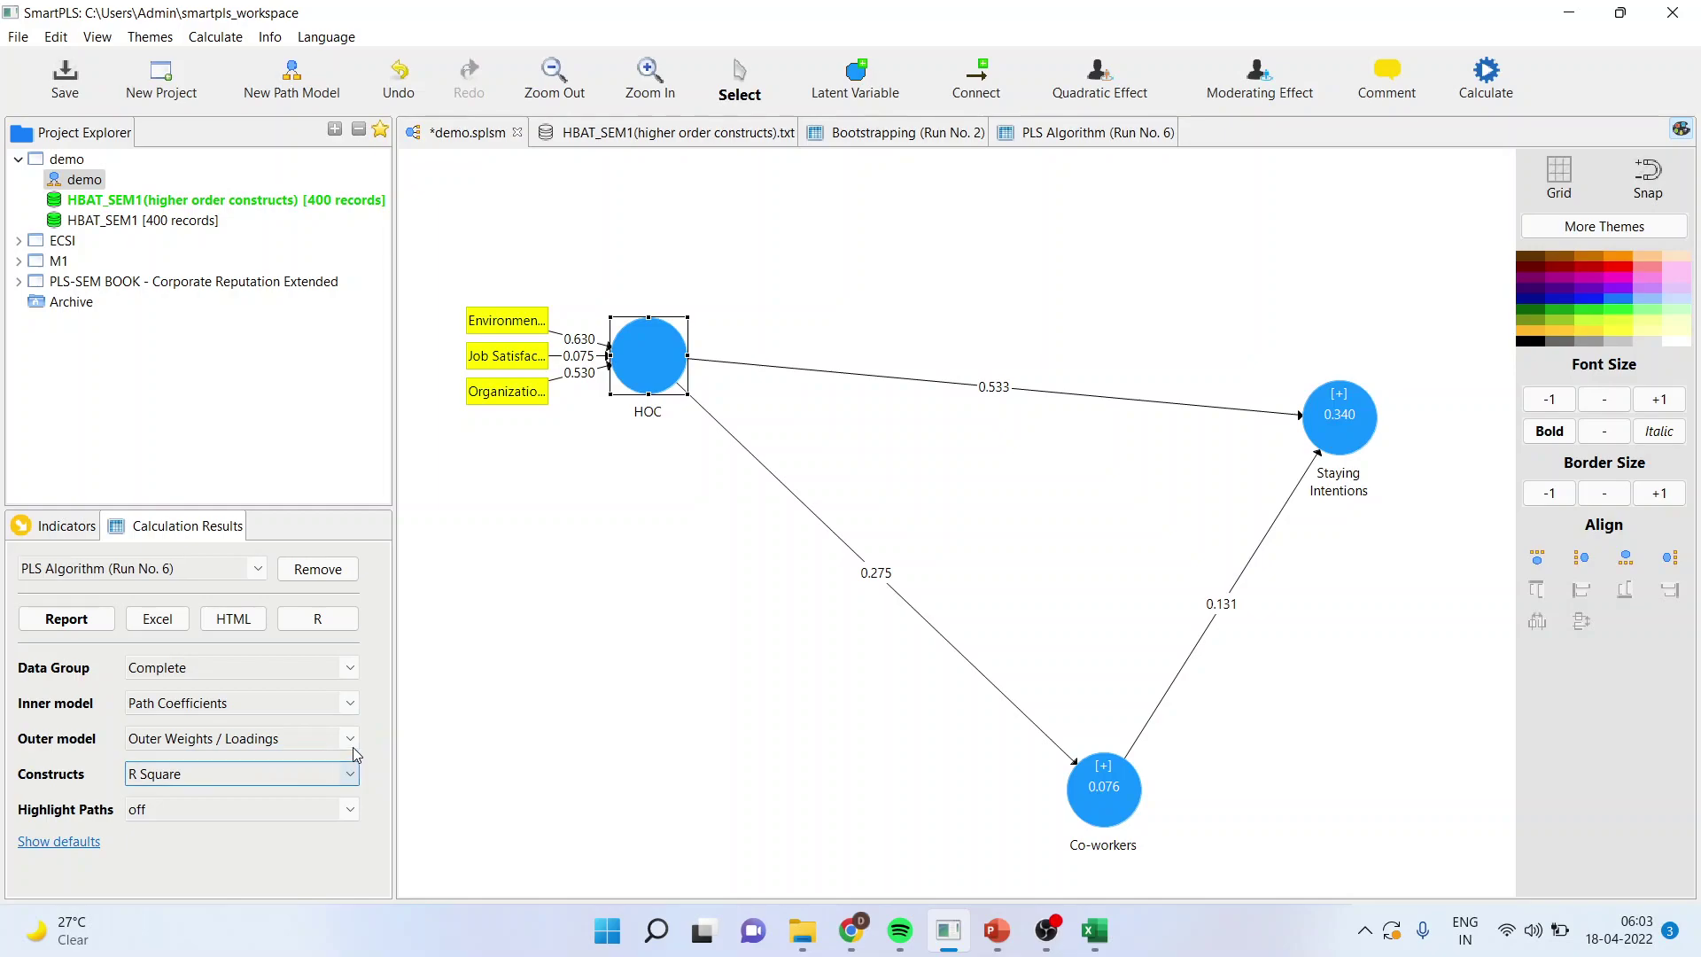
Step: Display Bootstrapping (Run No. 2) results on the path model, then bring up the PLS Algorithm (Run No. 6) report
{"action": "left_click", "coordinate": [334, 701]}
{"action": "left_click", "coordinate": [331, 700]}
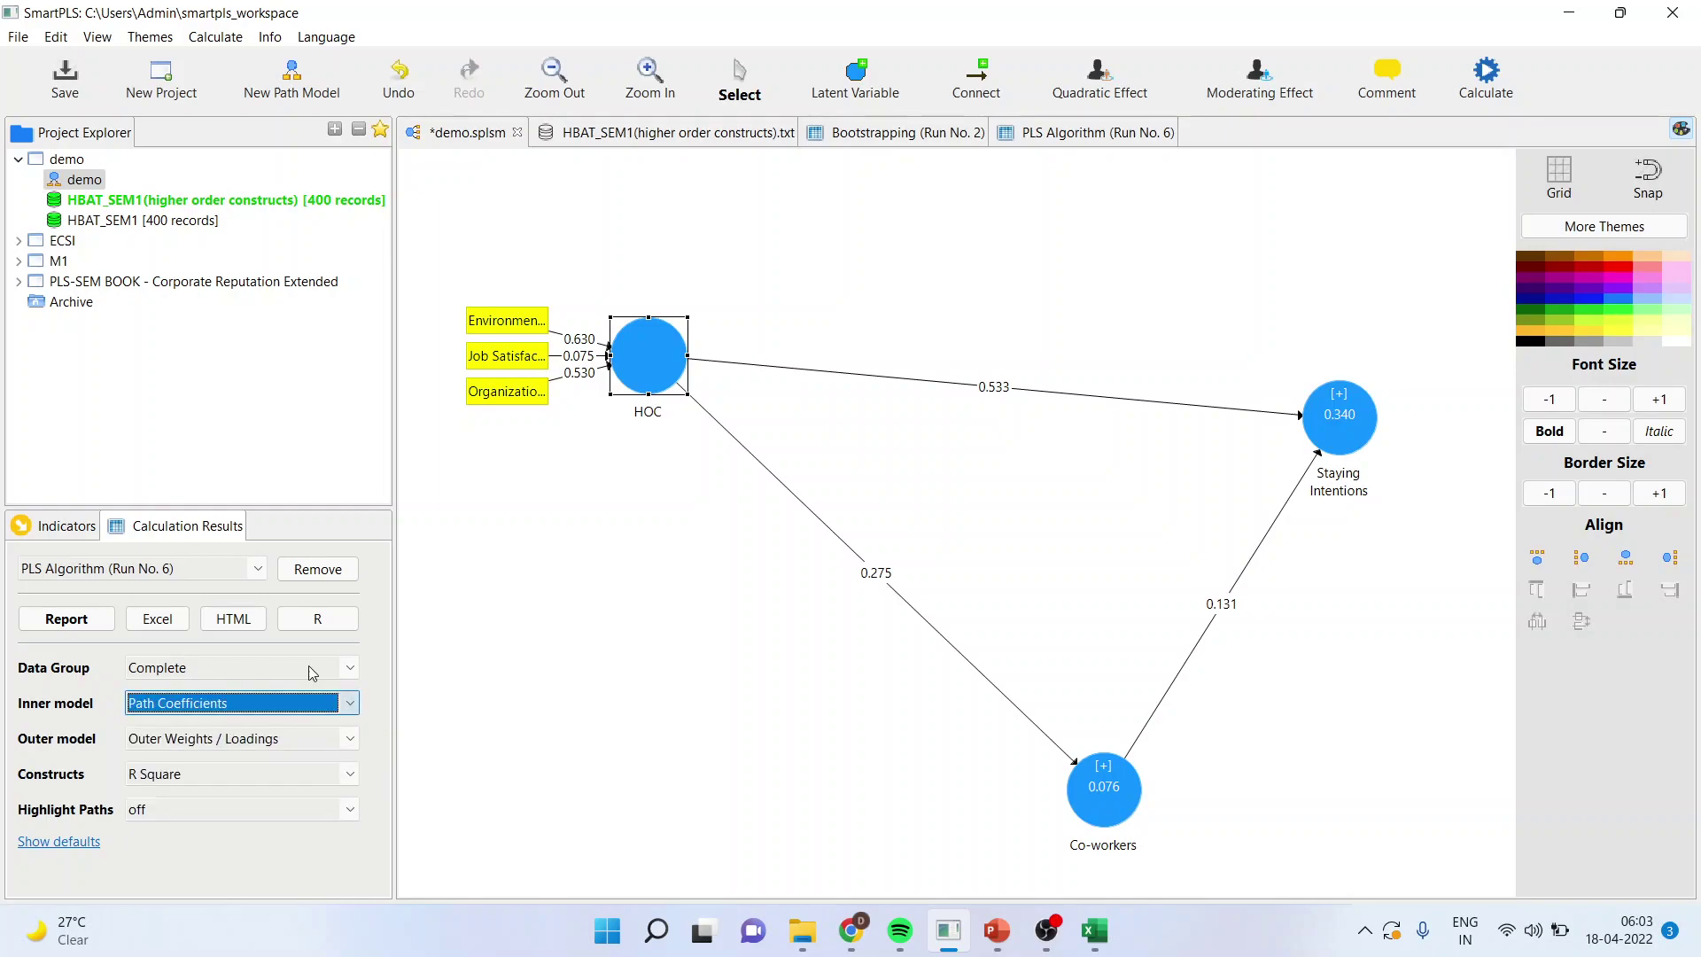
{"action": "left_click", "coordinate": [177, 568]}
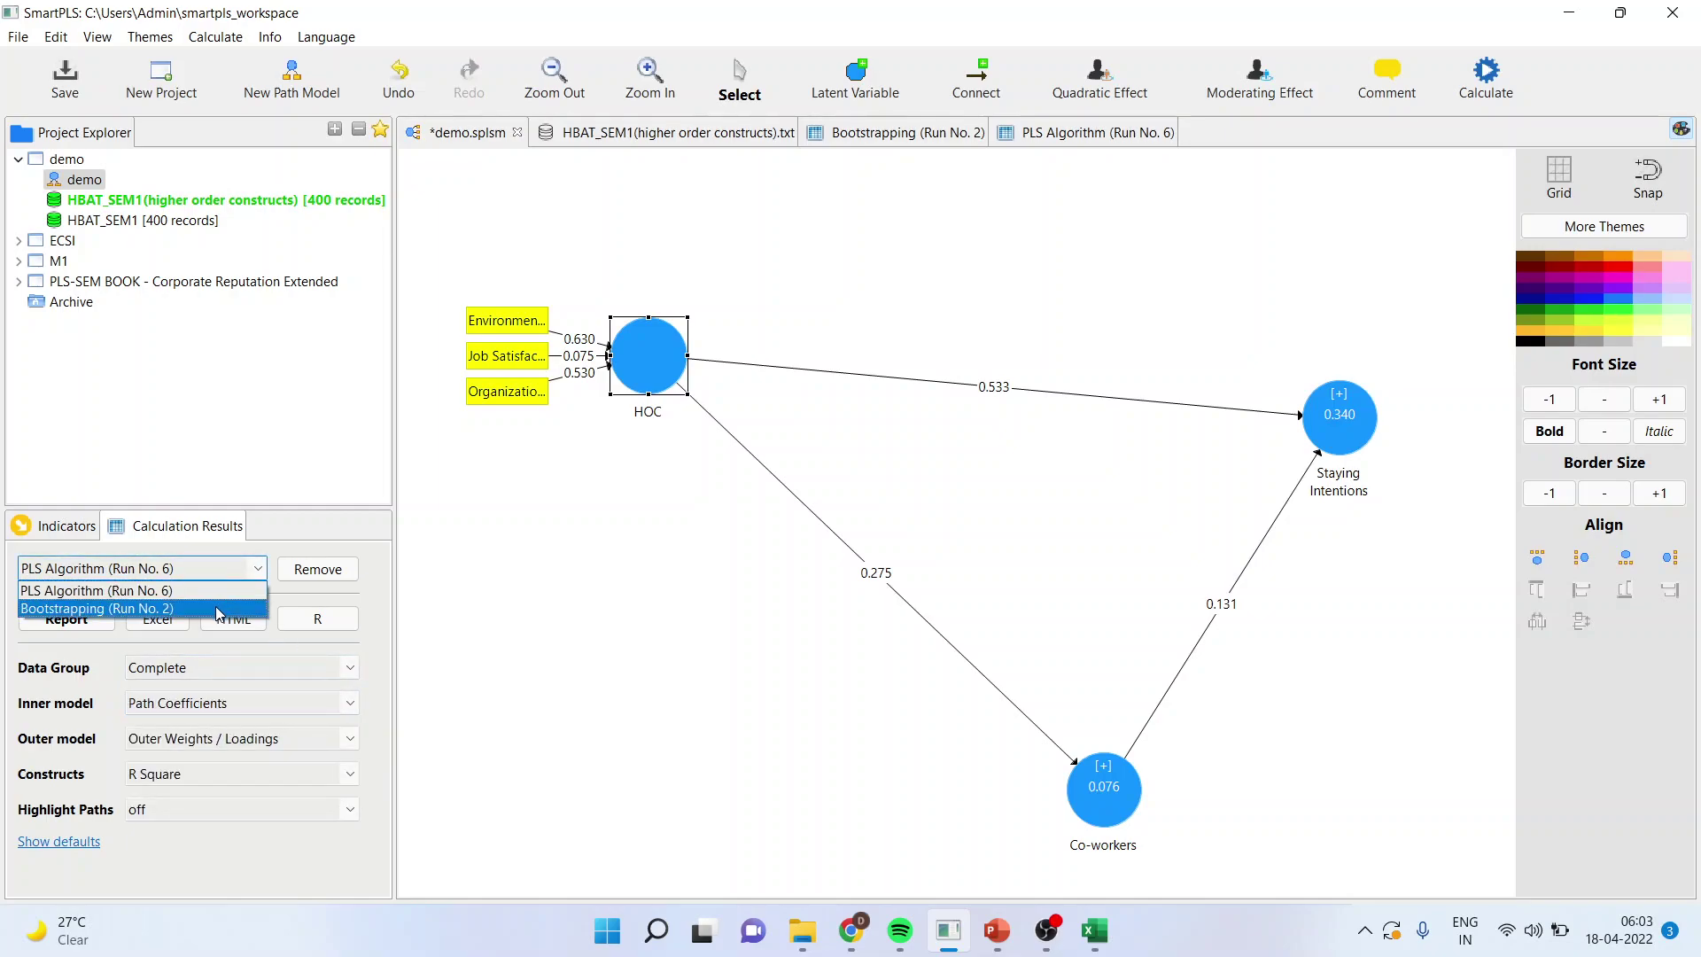
{"action": "left_click", "coordinate": [219, 609]}
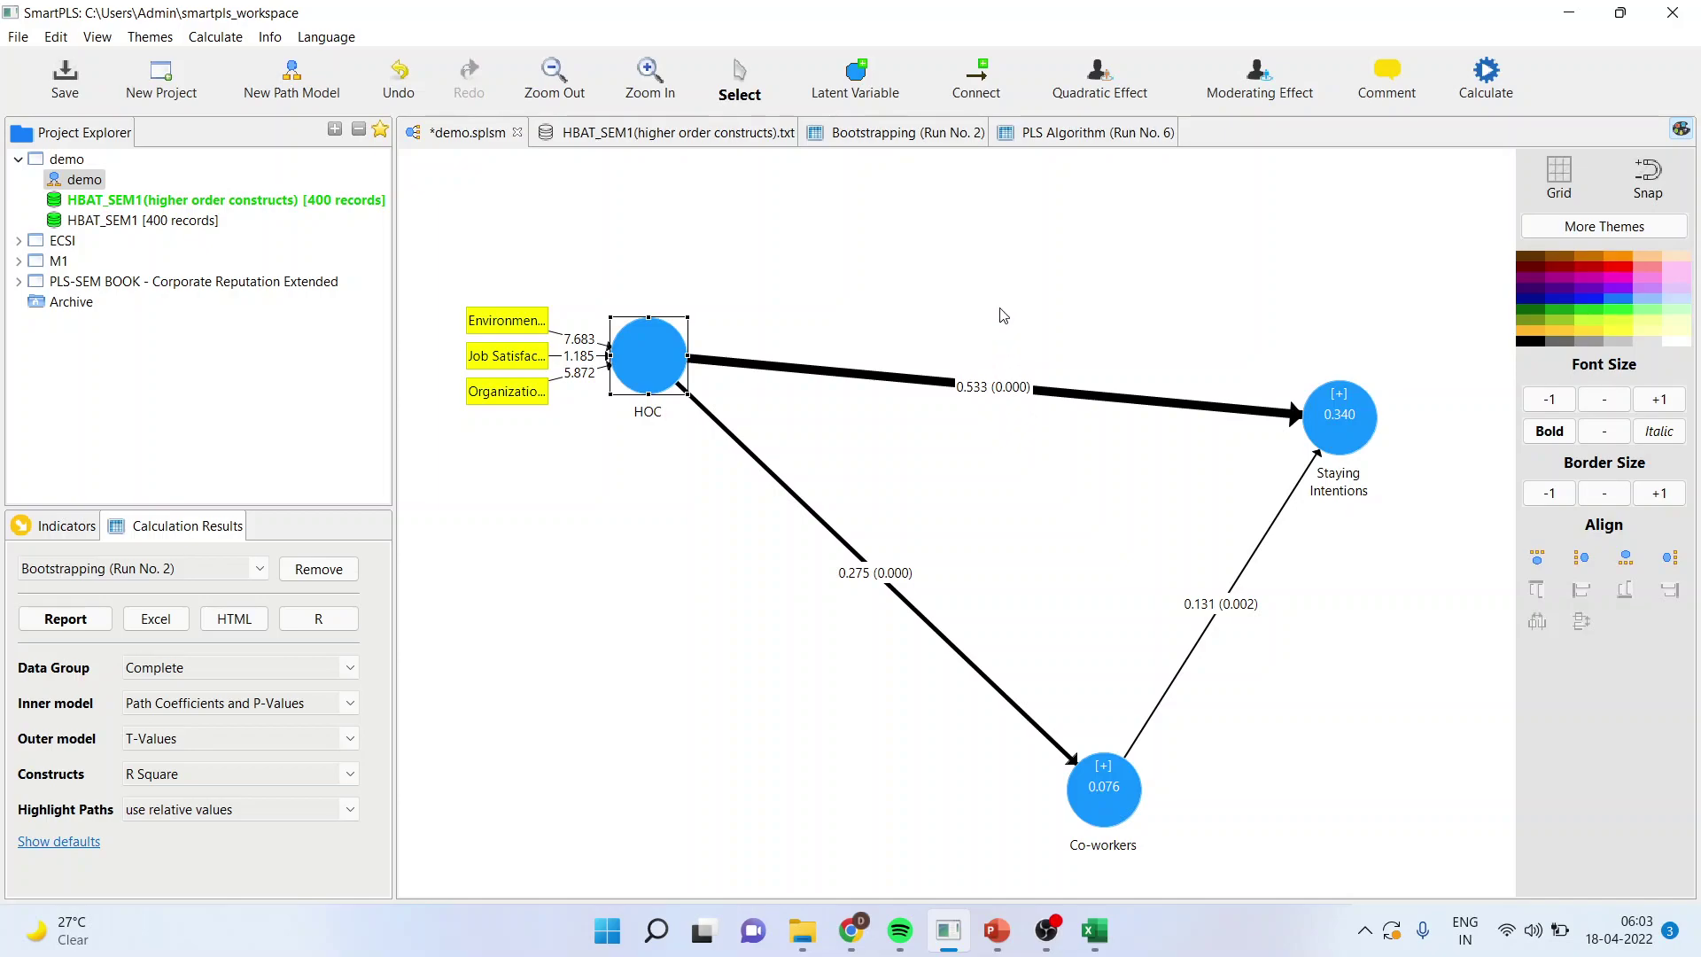
{"action": "left_click", "coordinate": [1066, 140]}
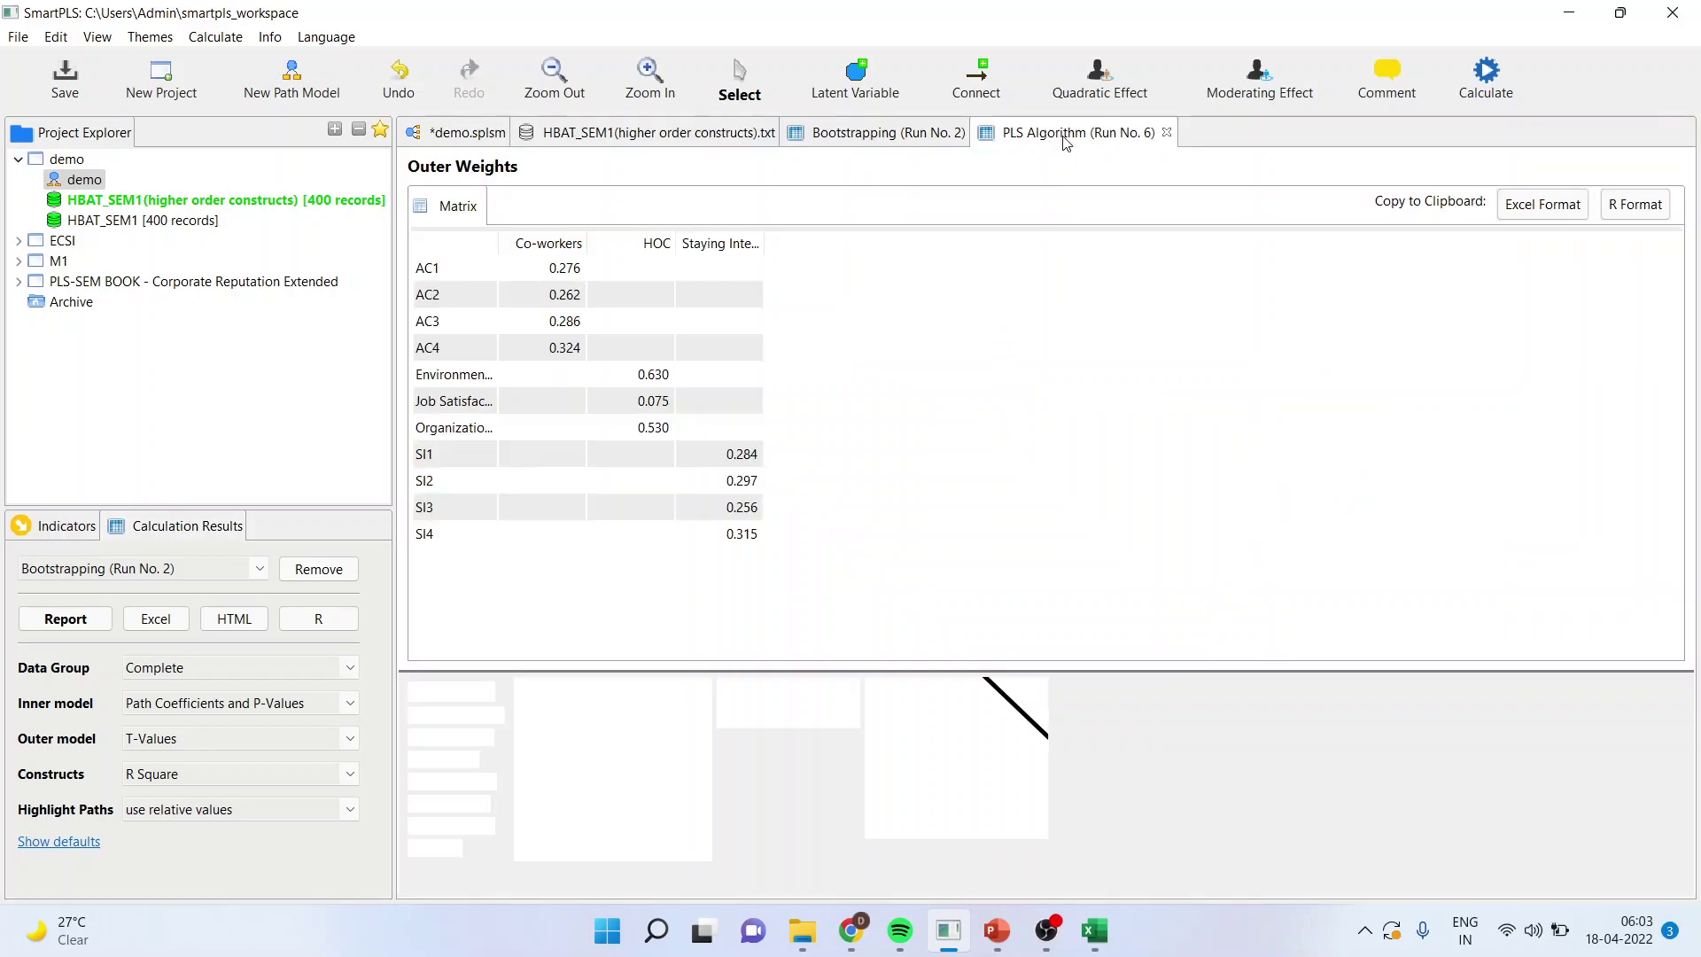
Step: Review R Square, f Square and VIF, ending on Model_Fit with SRMR 0.042 and NFI 0.928
{"action": "left_click", "coordinate": [555, 716]}
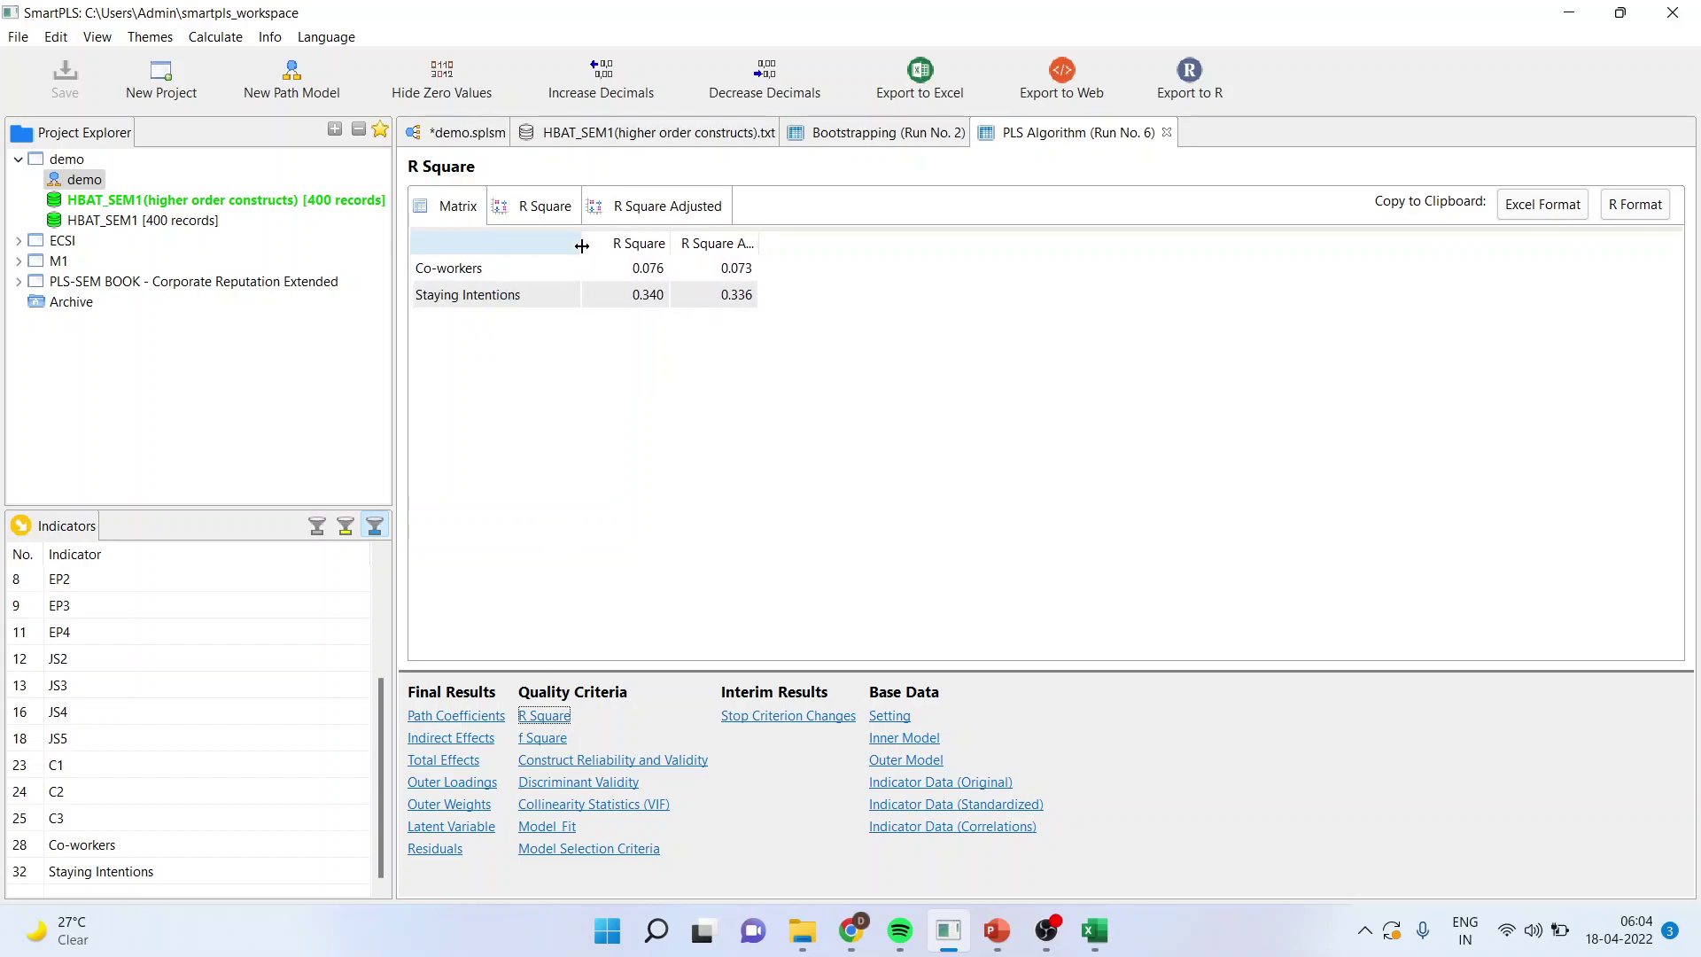
{"action": "left_click", "coordinate": [545, 740]}
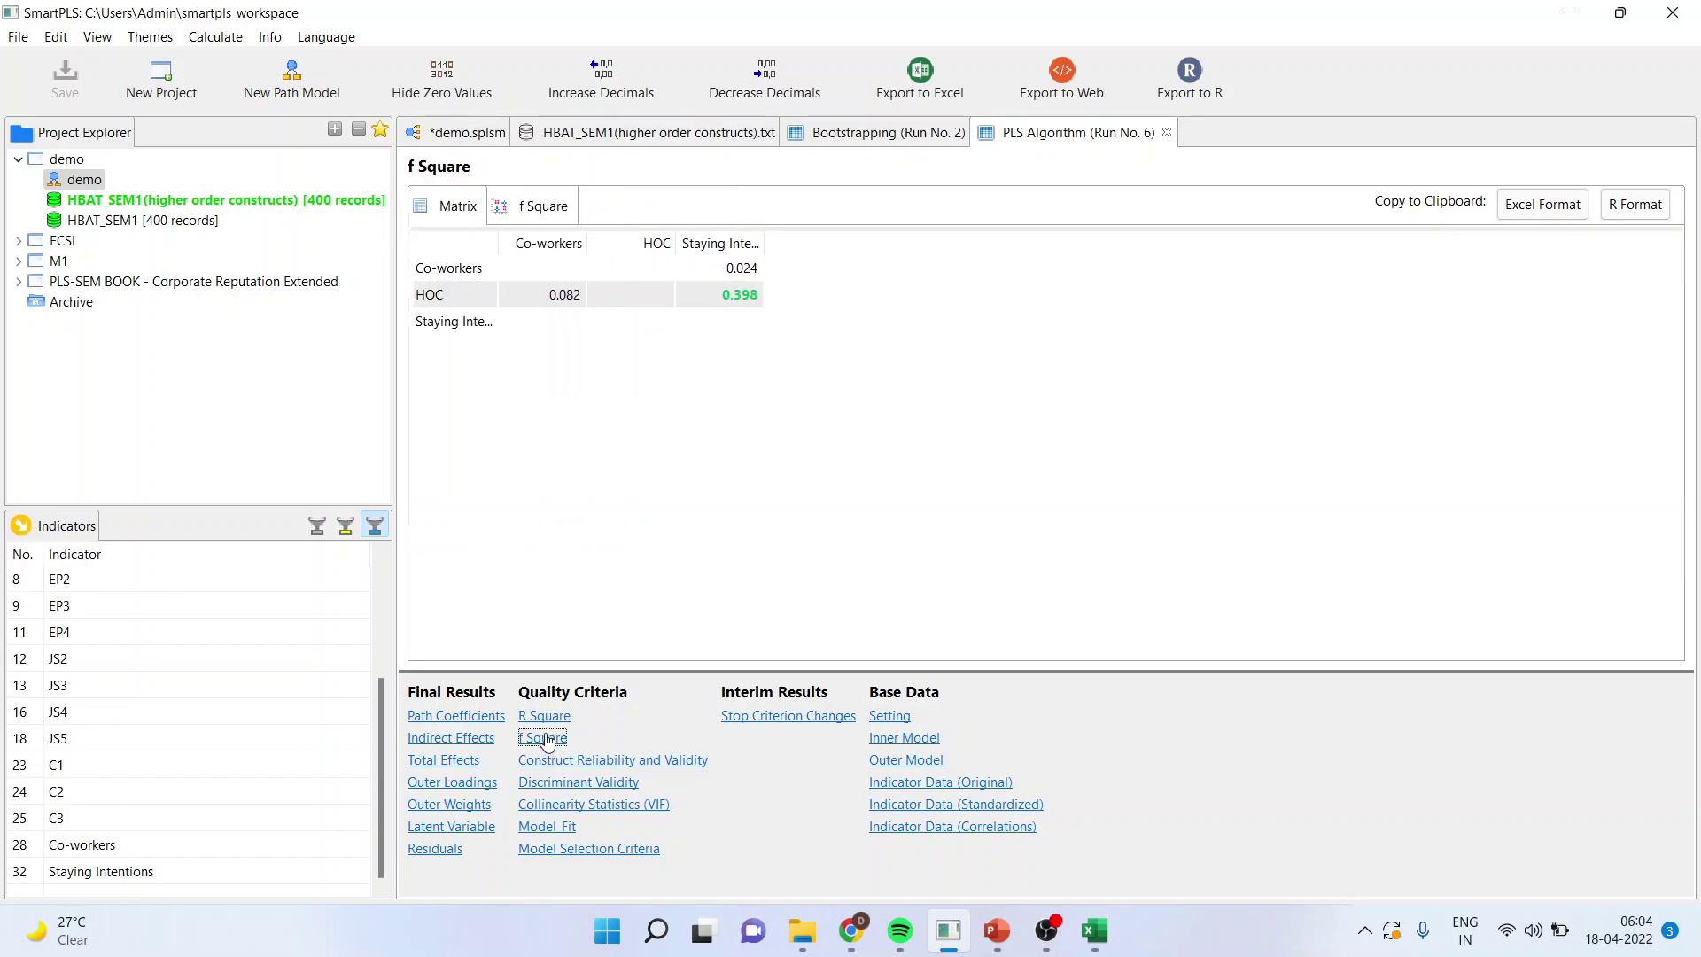
{"action": "left_click", "coordinate": [598, 806]}
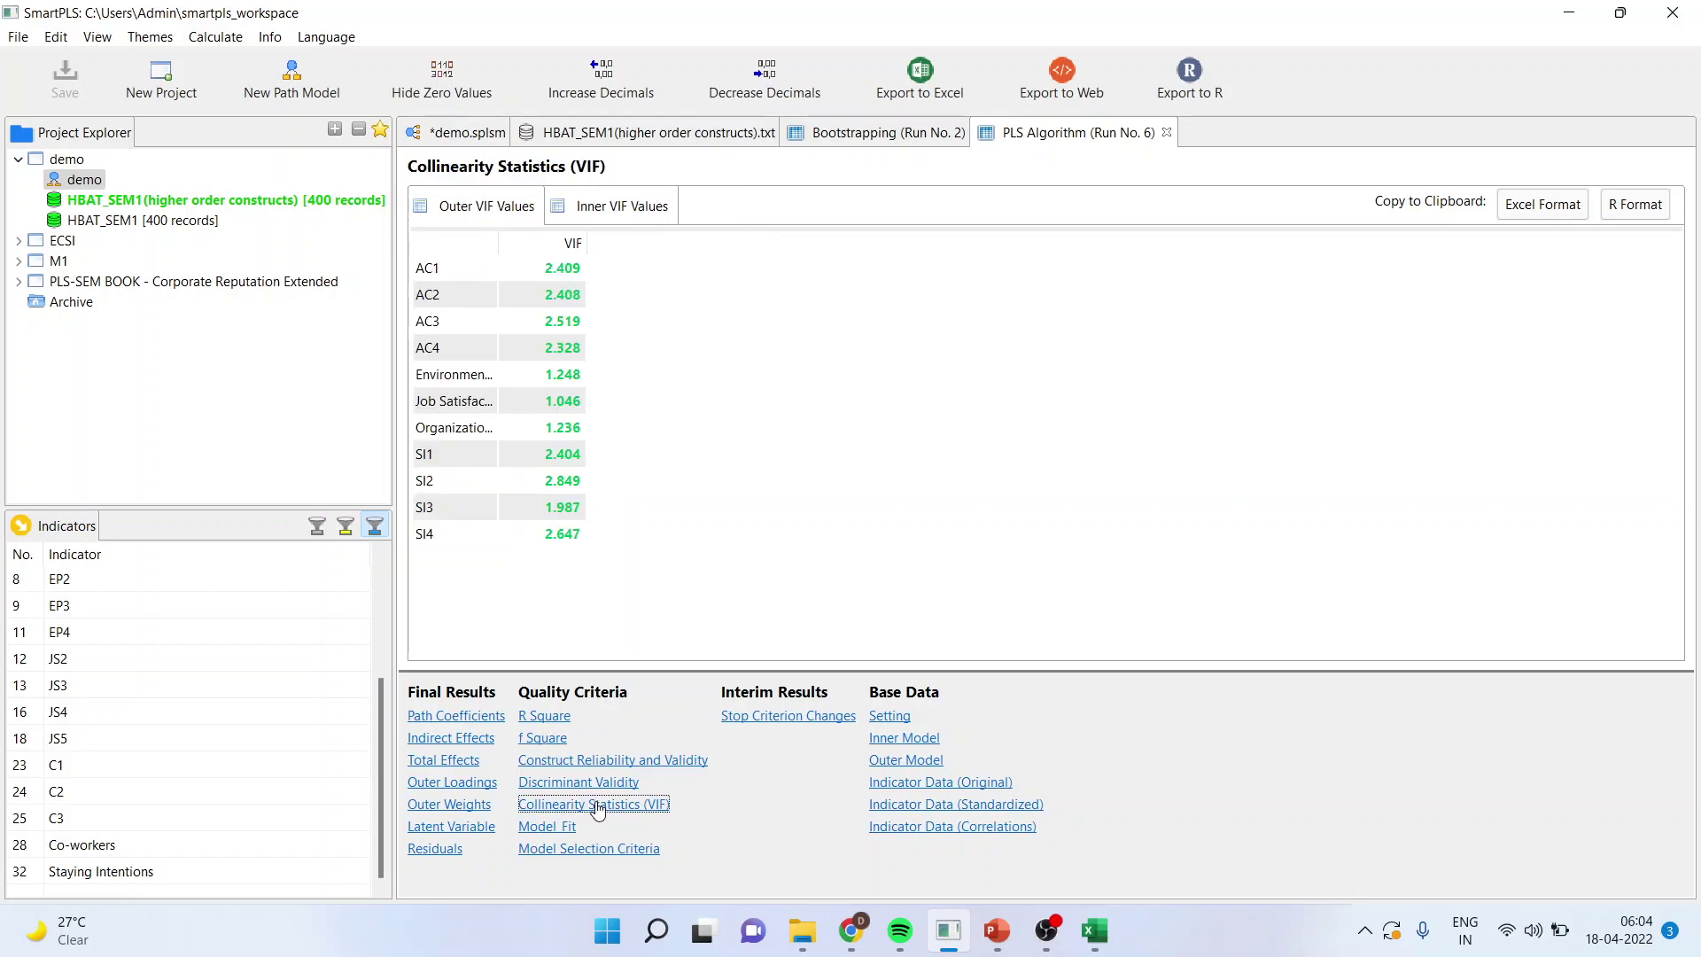
{"action": "left_click", "coordinate": [569, 829]}
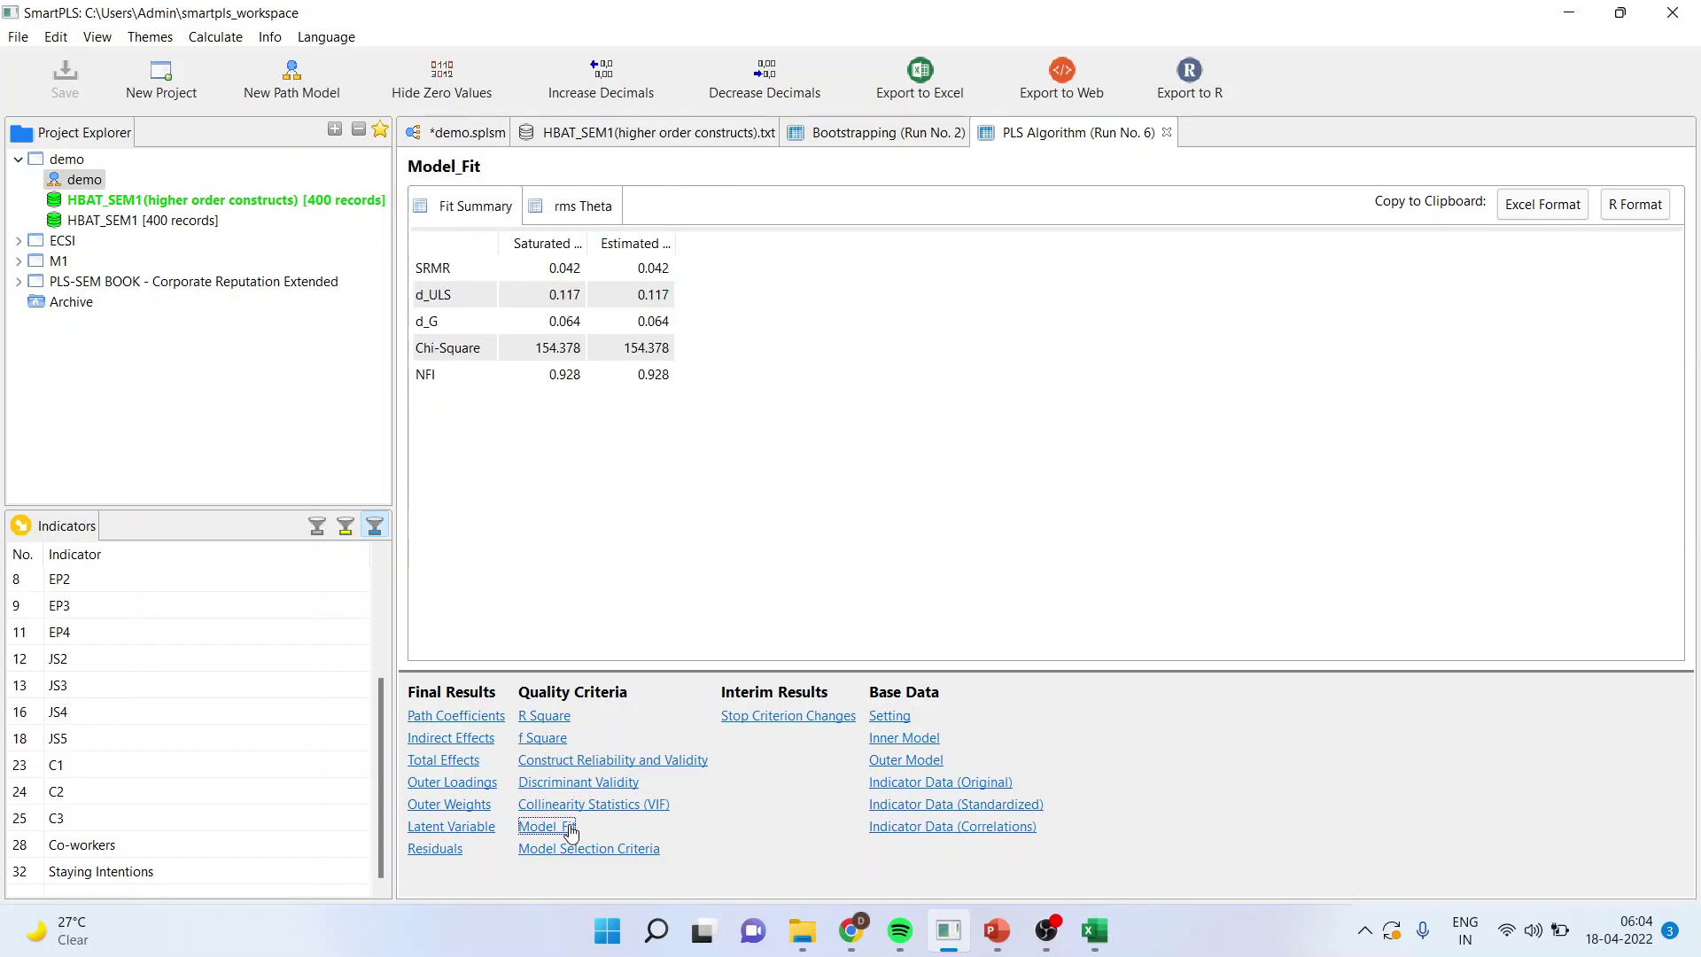